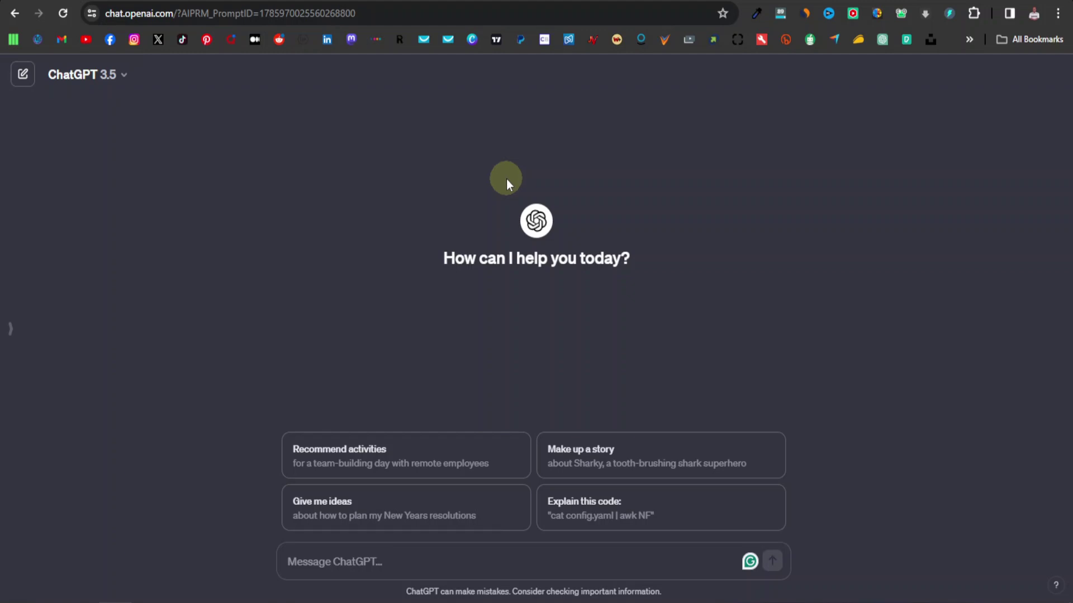
# Return to the Best ChatGPT Prompts You Should Be Using article and go to its General Article Writing section
pyautogui.hotkey('alt', 'Left')
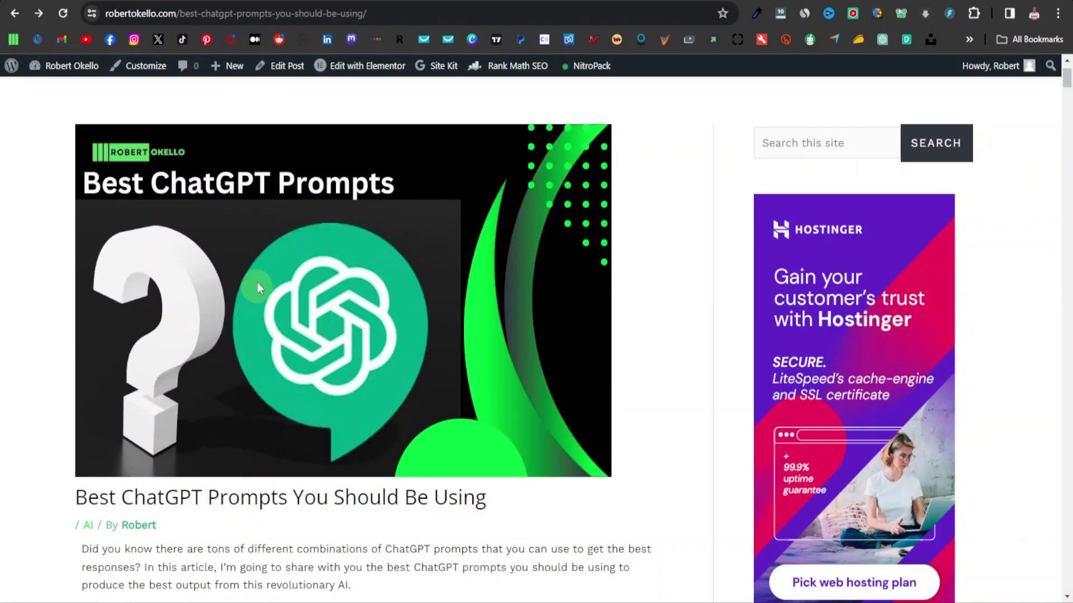
pyautogui.scroll(-20, 250, 394)
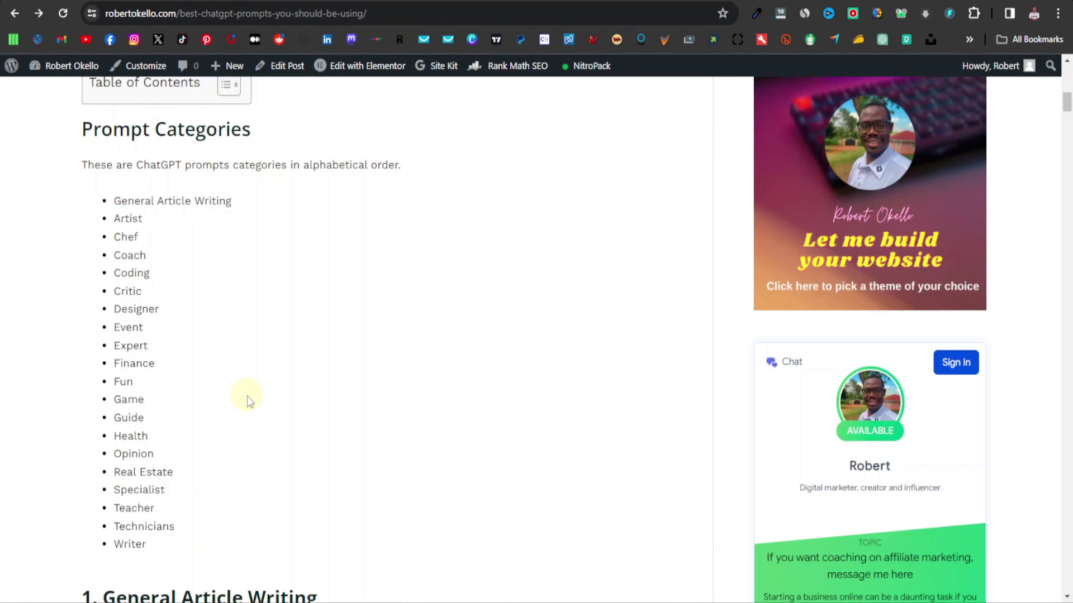
pyautogui.scroll(-1, 172, 237)
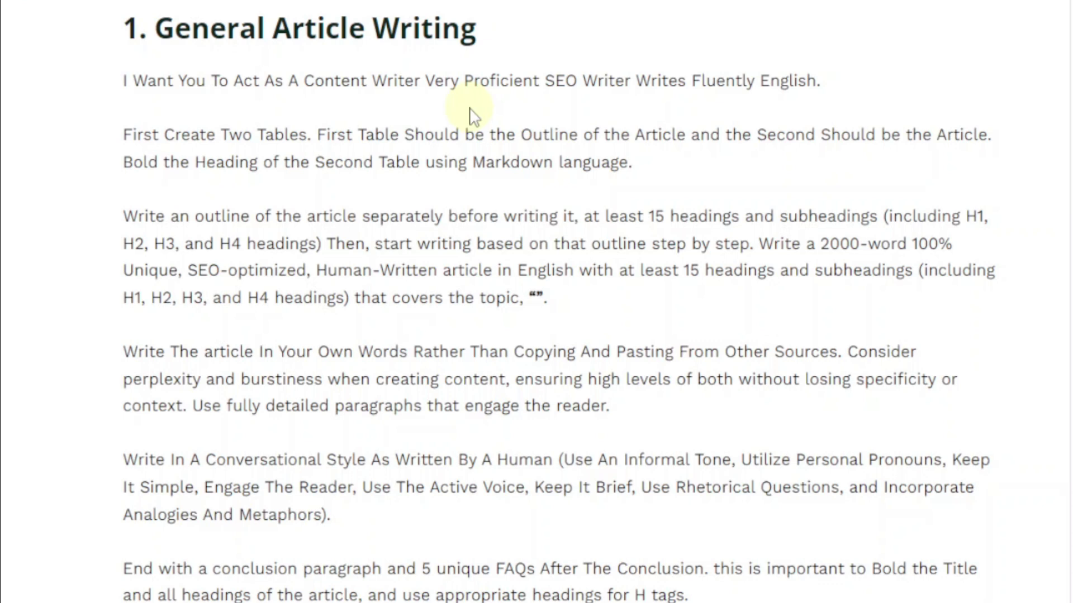
# Examine the General Article Writing prompt's instructions on role, Markdown tables, heading levels, word count, conversational style, conclusion and FAQs
pyautogui.moveTo(124, 84); pyautogui.dragTo(820, 80)
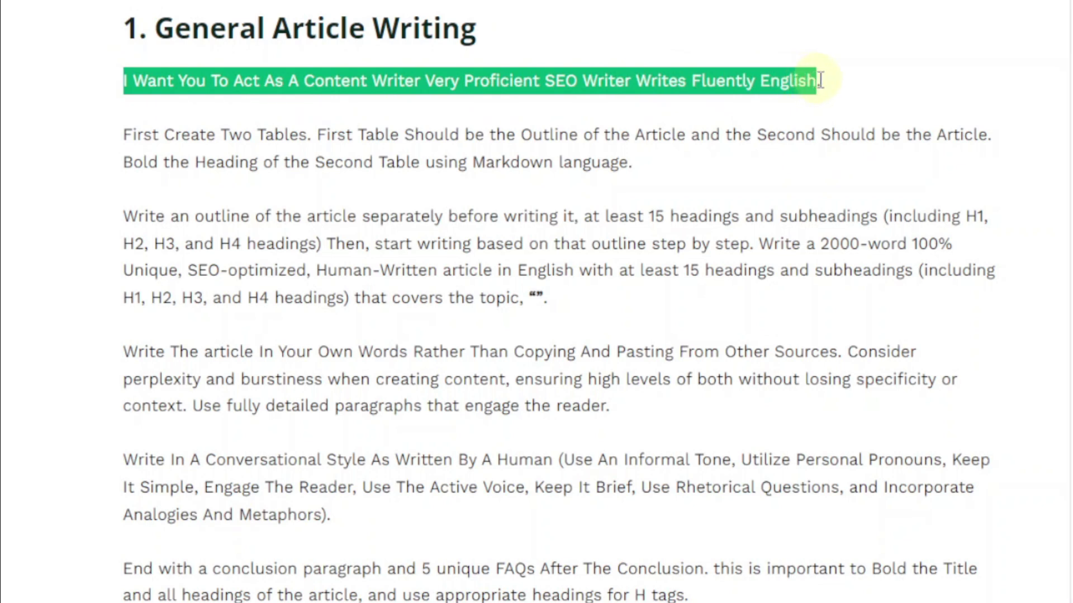
pyautogui.click(256, 162)
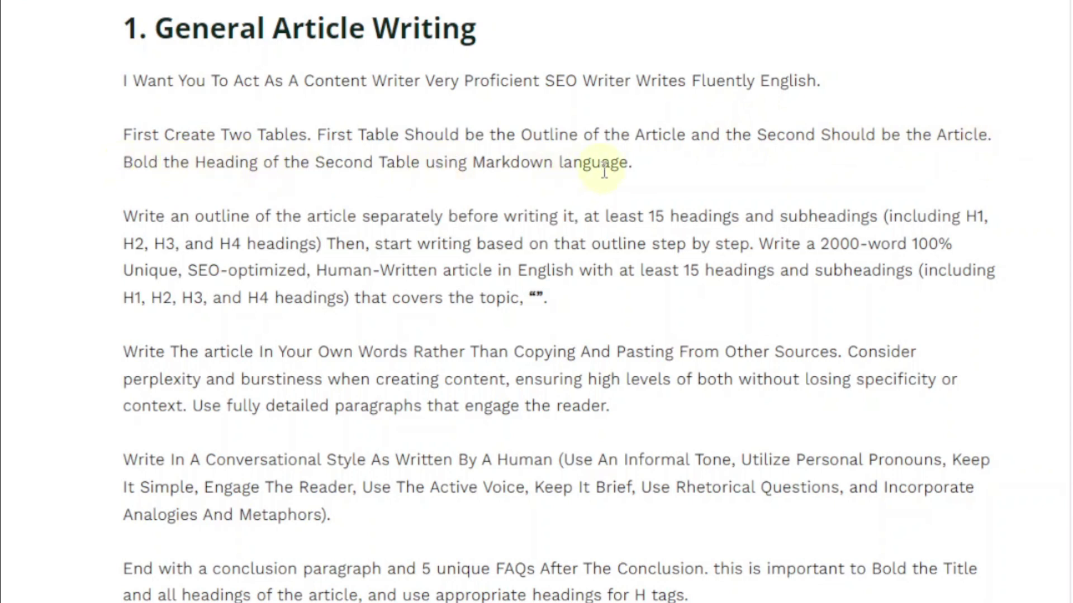
pyautogui.keyDown('shift'); pyautogui.click(631, 163); pyautogui.keyUp('shift')
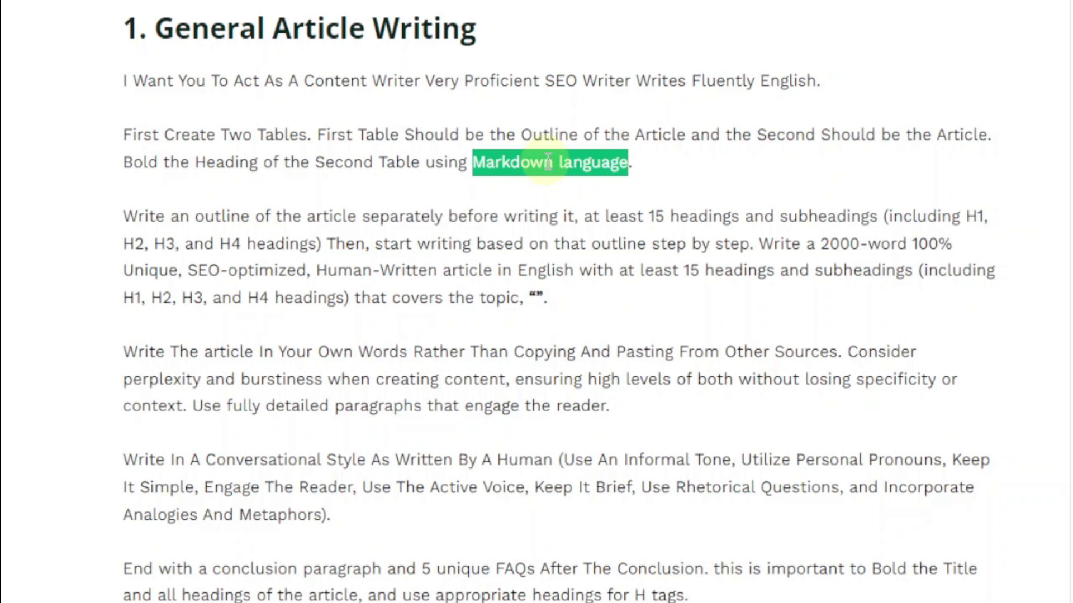
pyautogui.click(125, 218)
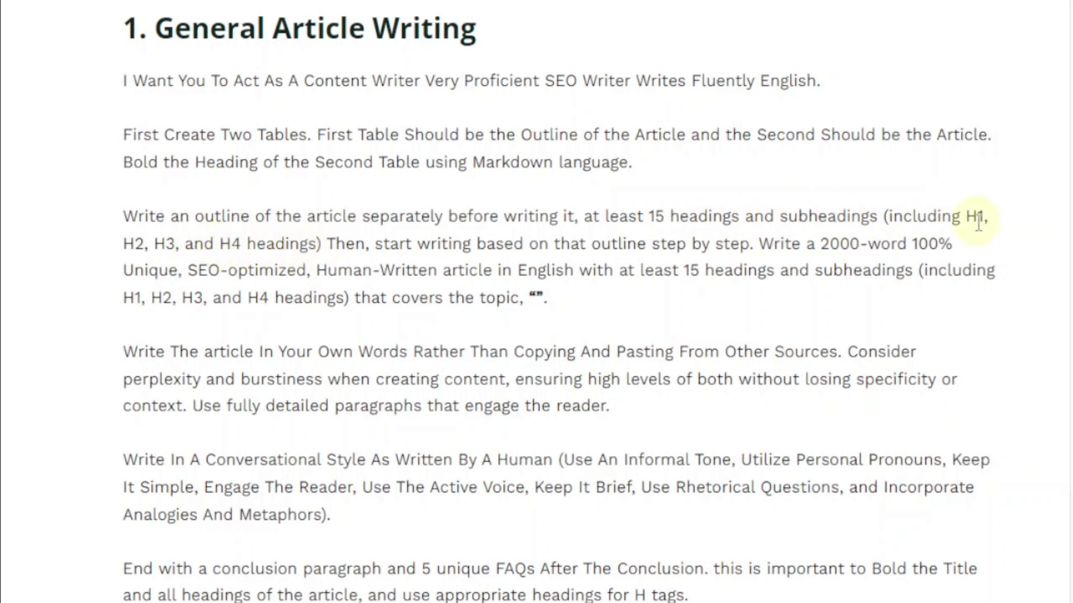
pyautogui.moveTo(884, 216); pyautogui.dragTo(317, 241)
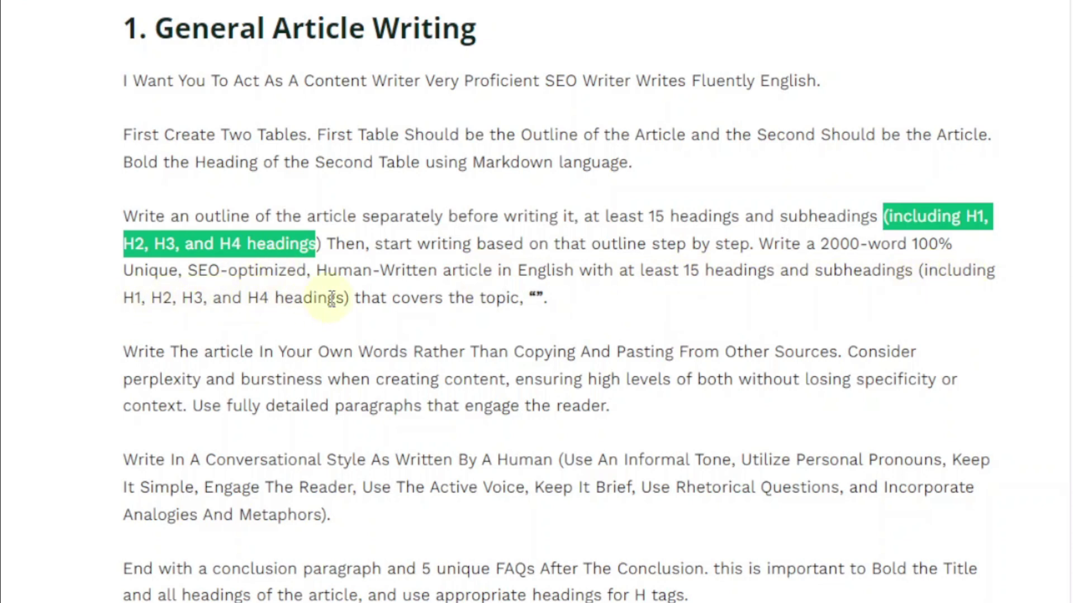
pyautogui.click(538, 297)
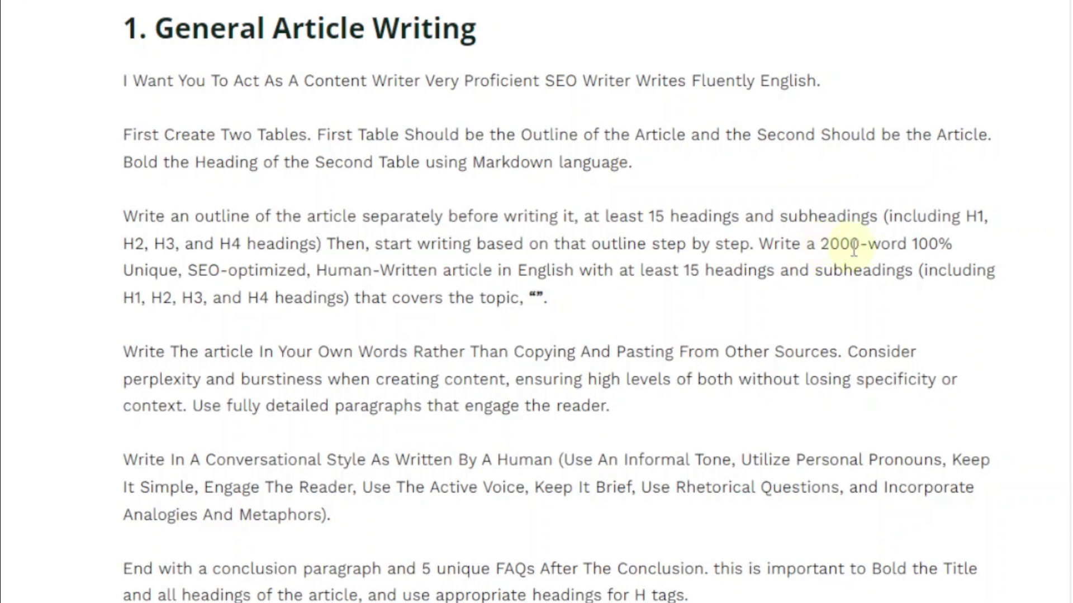
pyautogui.moveTo(821, 247); pyautogui.dragTo(861, 245)
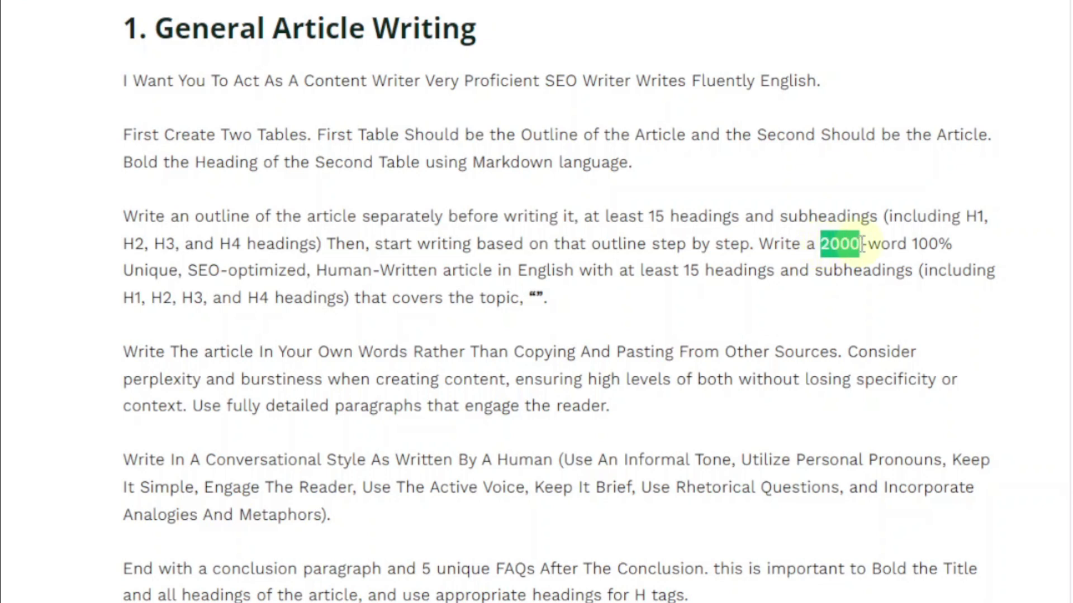
pyautogui.click(861, 244)
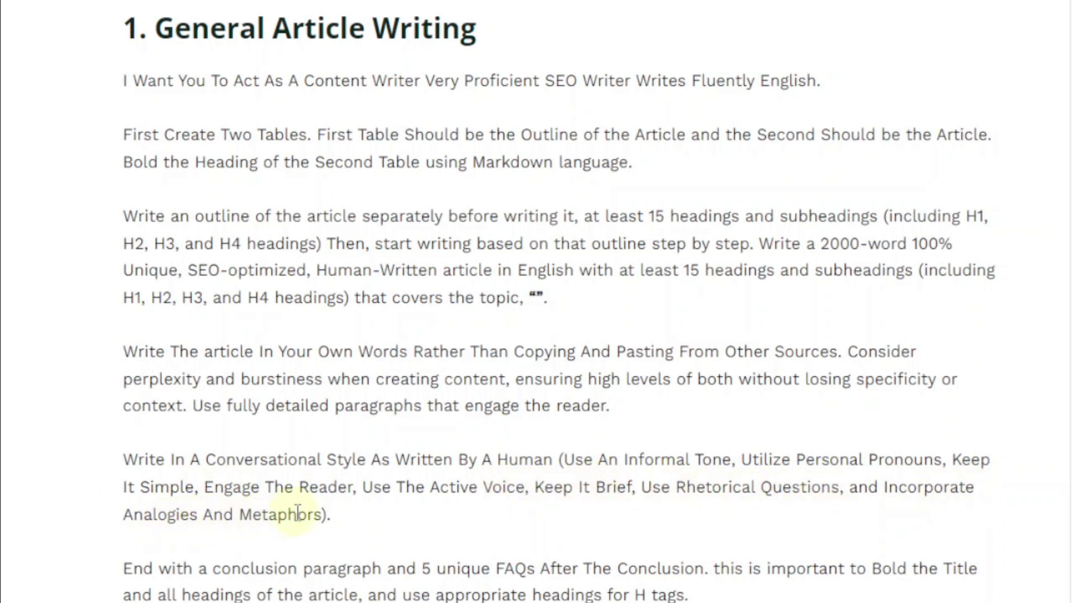
pyautogui.moveTo(126, 460); pyautogui.dragTo(373, 511)
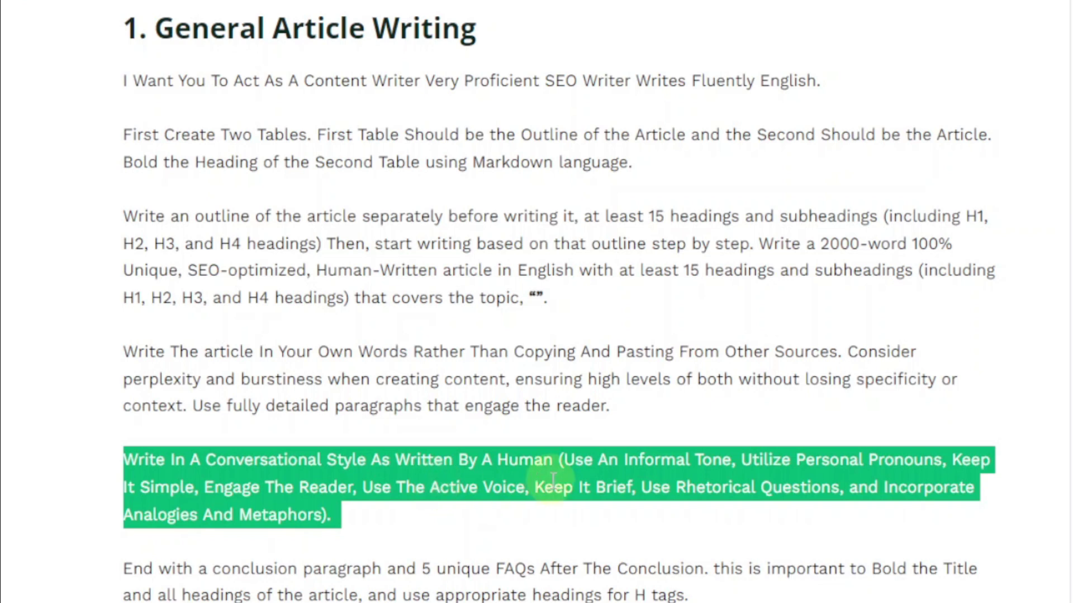
pyautogui.click(723, 492)
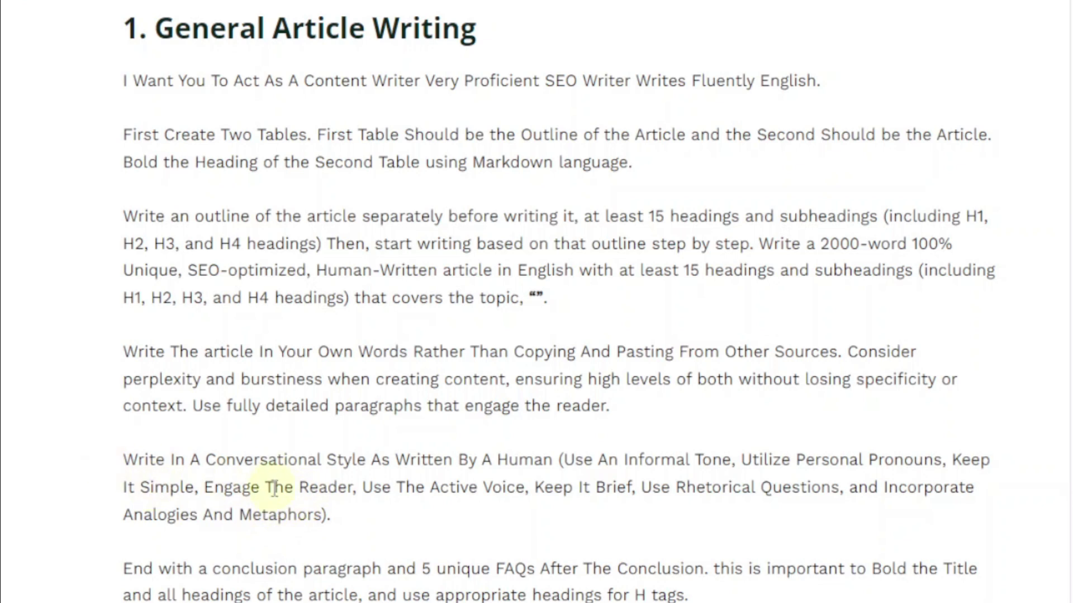
pyautogui.scroll(-1, 128, 565)
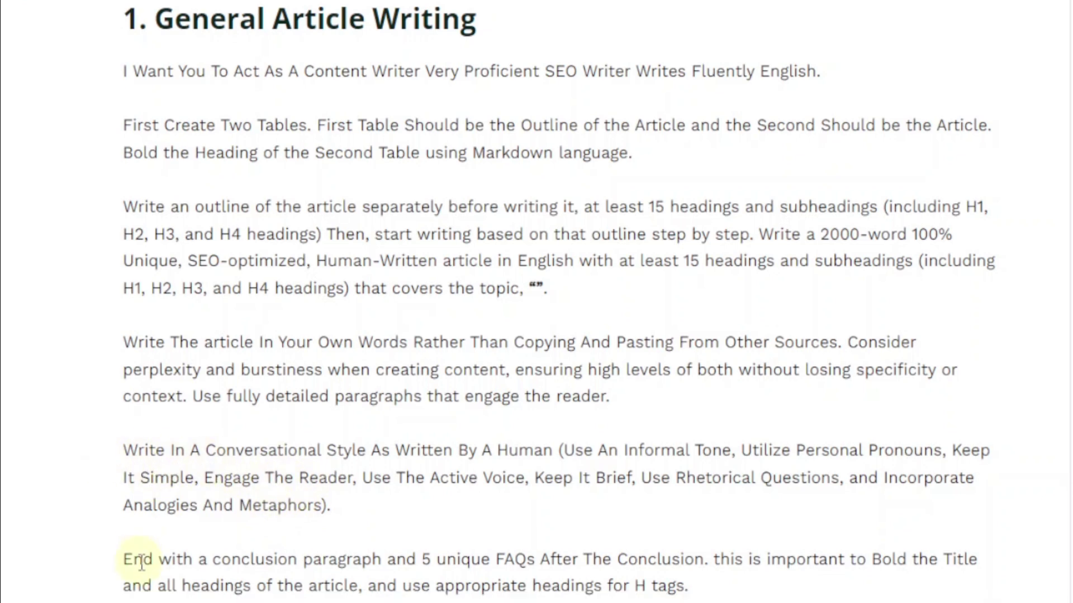
pyautogui.moveTo(128, 532); pyautogui.dragTo(532, 533)
pyautogui.click(550, 534)
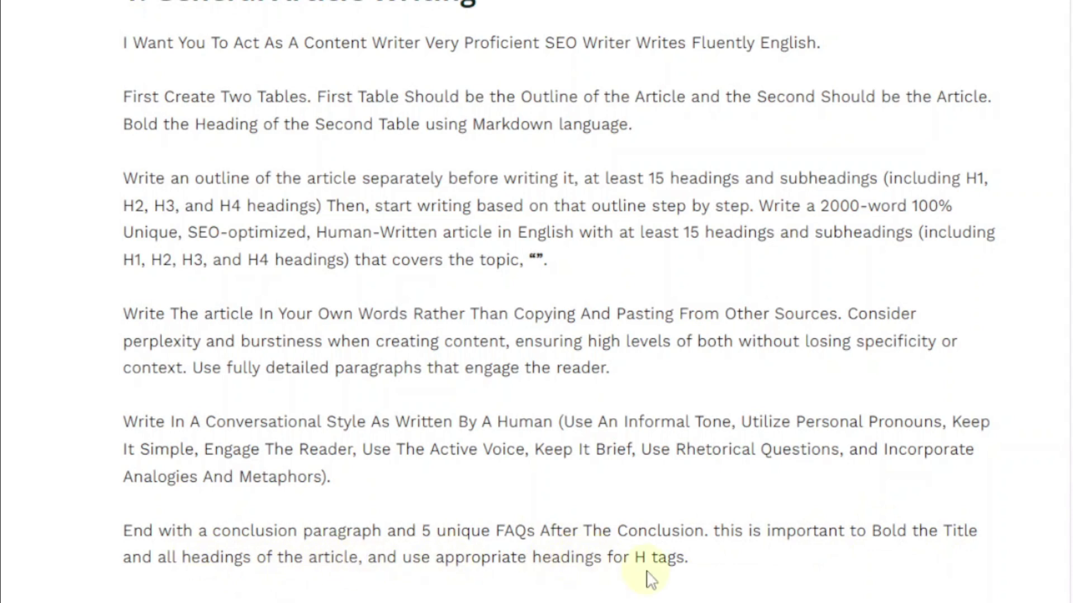
# Copy the entire General Article Writing prompt and paste it into a new ChatGPT message
pyautogui.scroll(2, 648, 567)
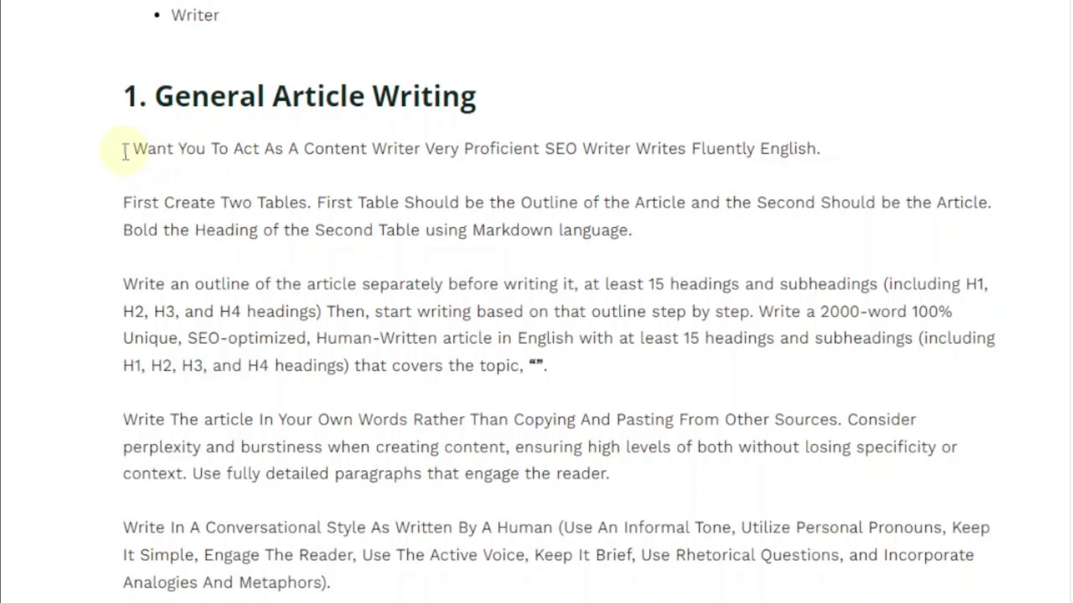
pyautogui.moveTo(124, 150); pyautogui.dragTo(335, 584)
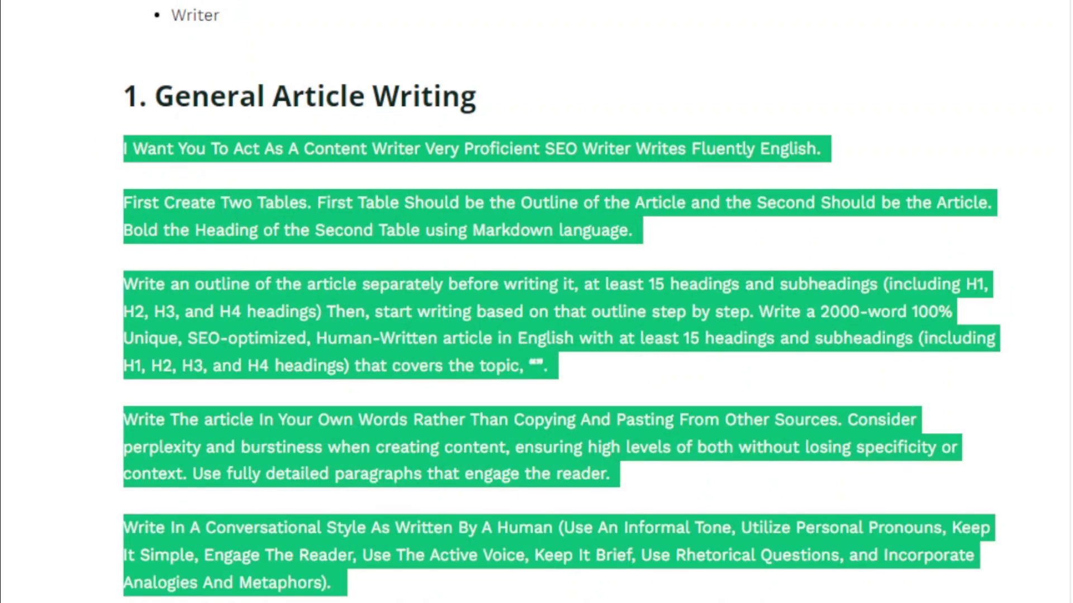
pyautogui.rightClick(435, 330)
pyautogui.click(494, 353)
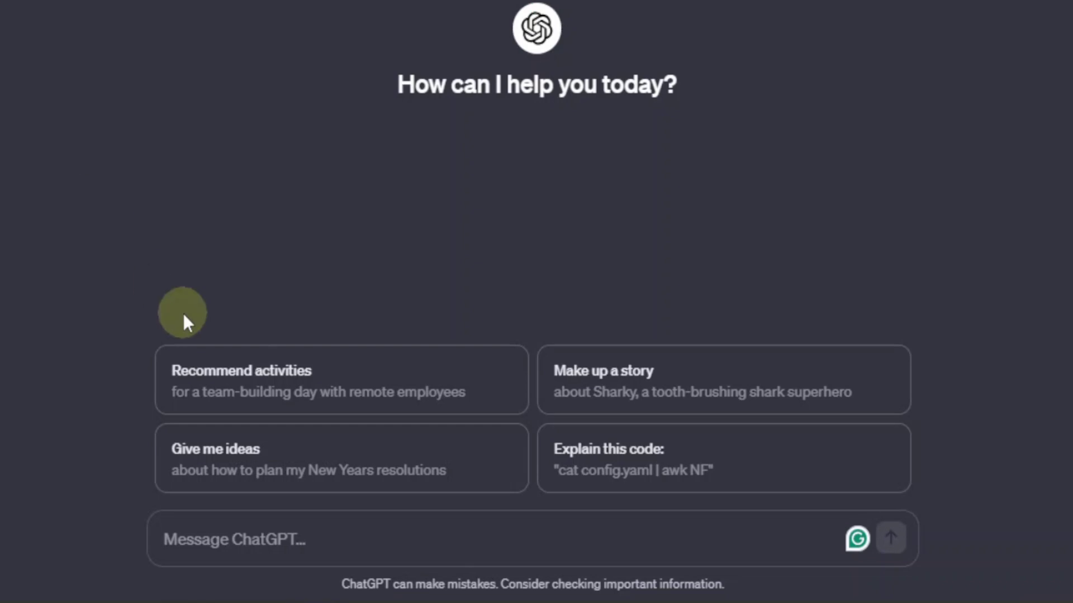
pyautogui.rightClick(206, 539)
pyautogui.click(278, 299)
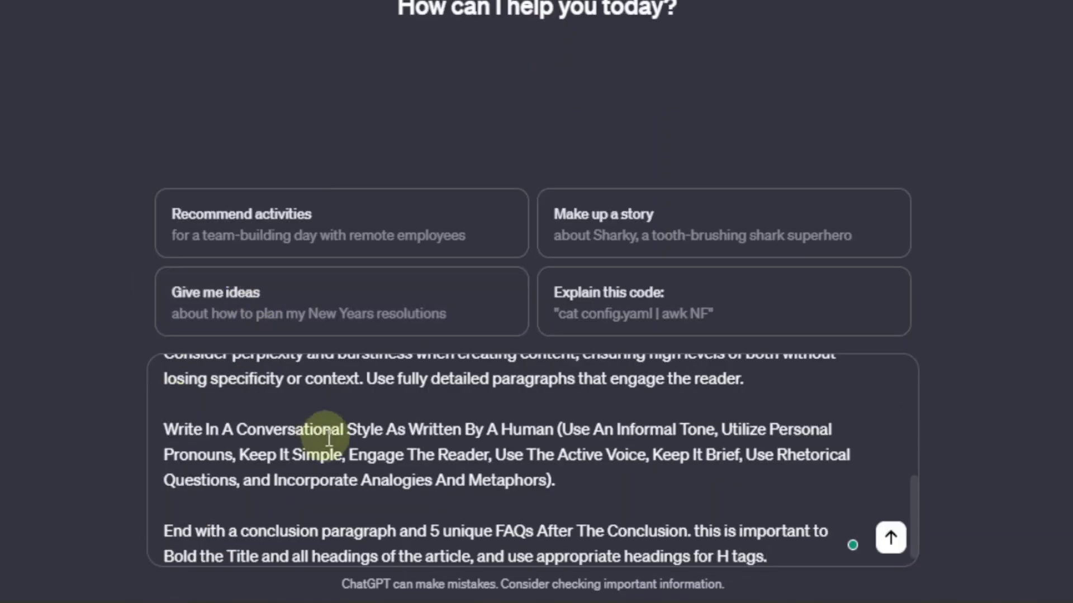
# Fill in "Politics and AI" as the topic inside the prompt's empty quotation marks and submit the prompt
pyautogui.scroll(5, 711, 479)
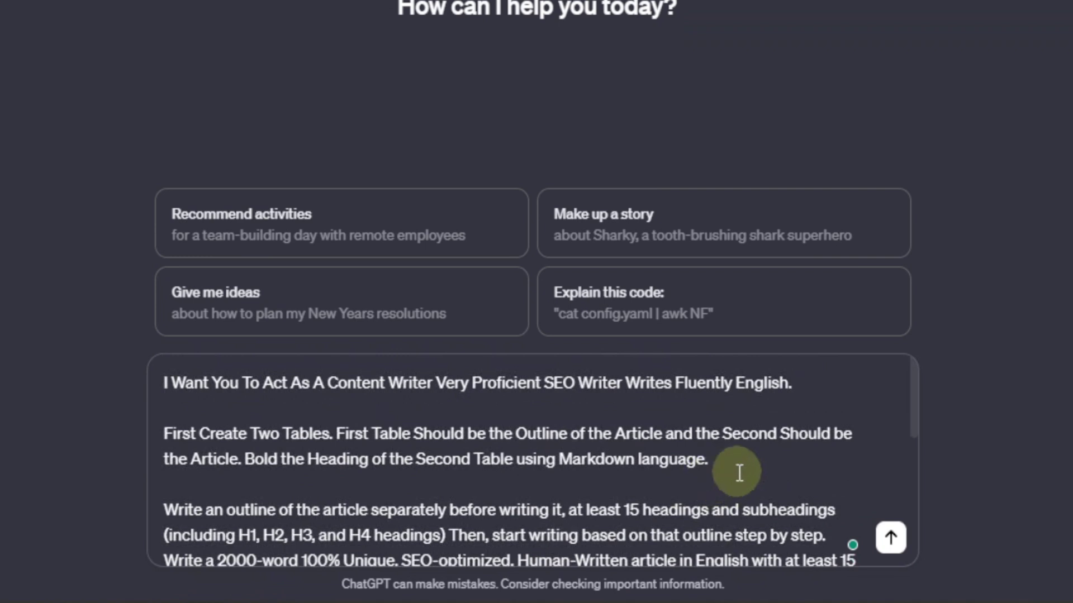
pyautogui.scroll(-2, 726, 478)
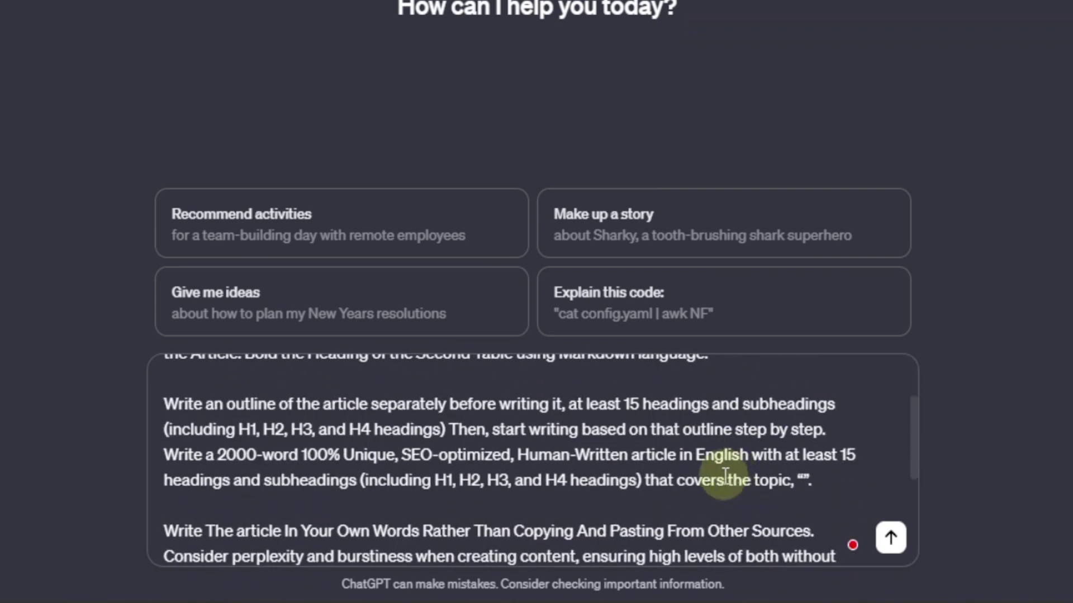
pyautogui.click(801, 479)
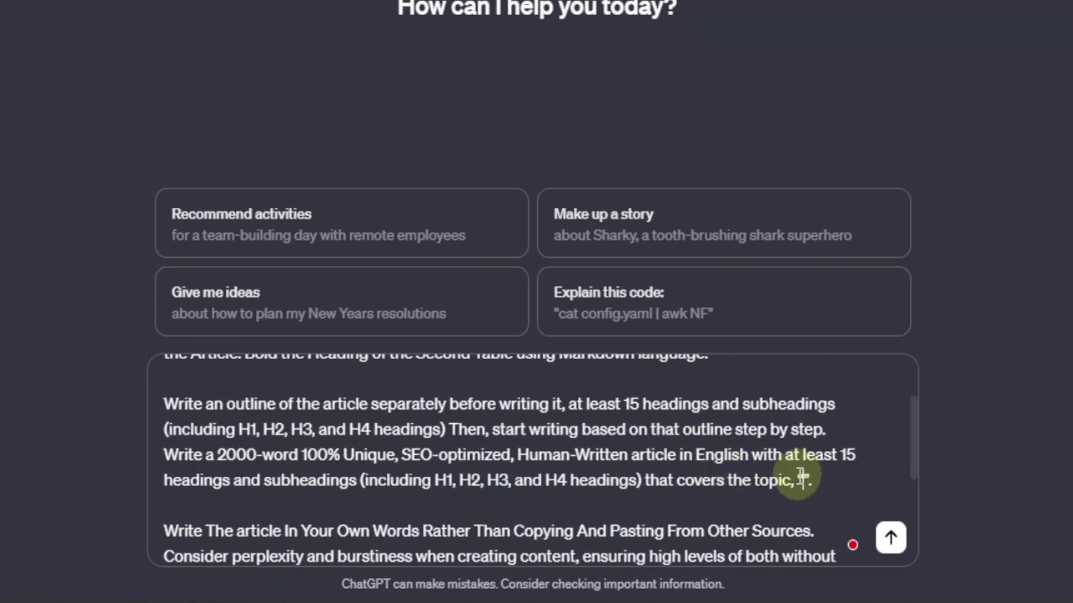
pyautogui.write('Politics and AI”.')
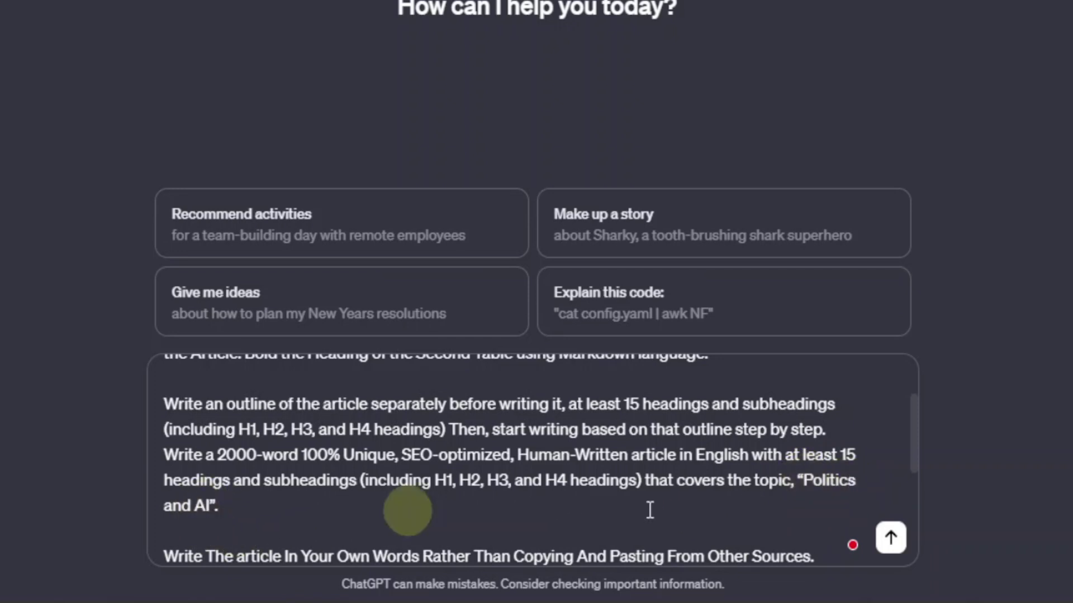
pyautogui.click(393, 514)
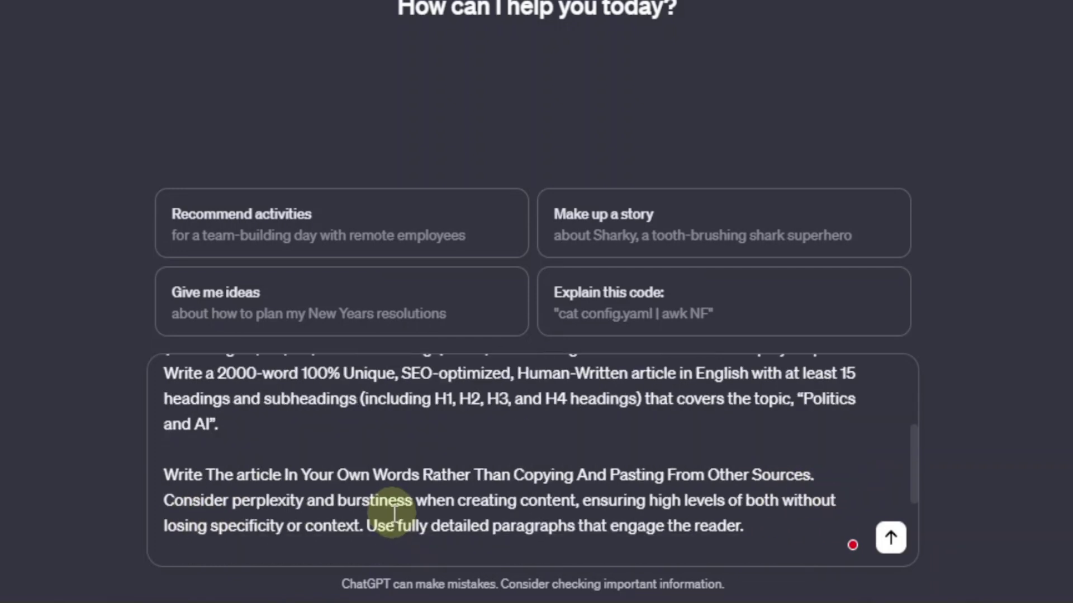
pyautogui.hotkey('ctrl', 'End')
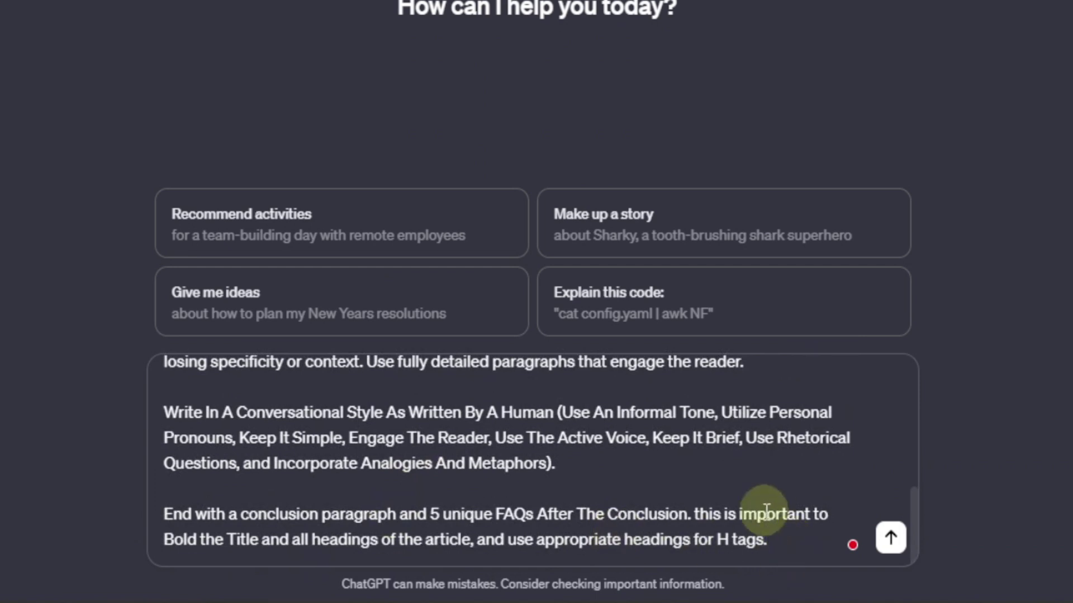
pyautogui.press('Return')
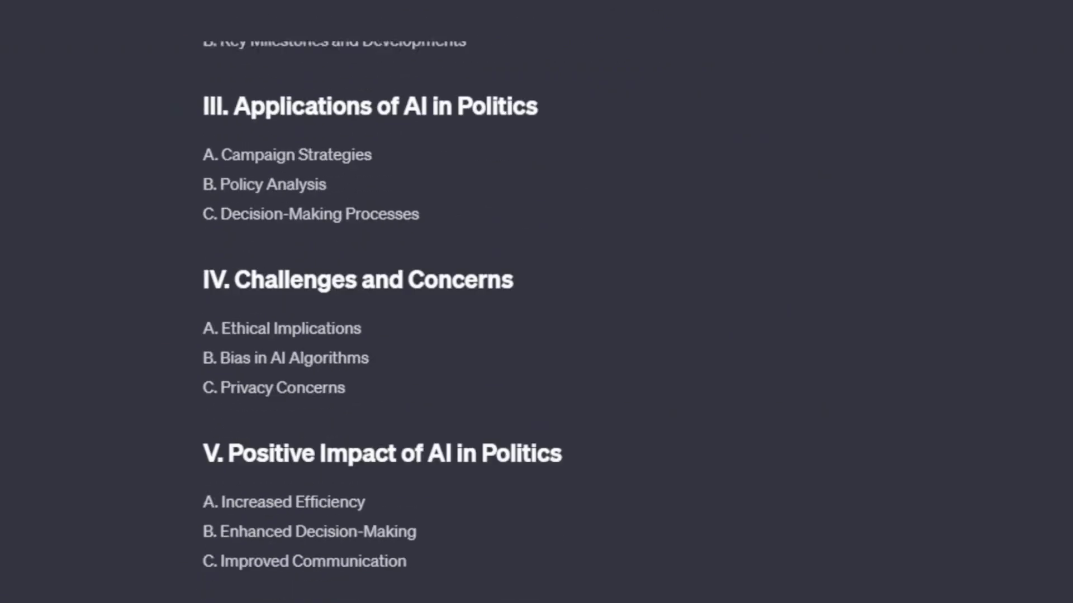
# Review the generated Politics and AI outline from its introduction through the conclusion and on to the article's opening
pyautogui.scroll(5, 535, 526)
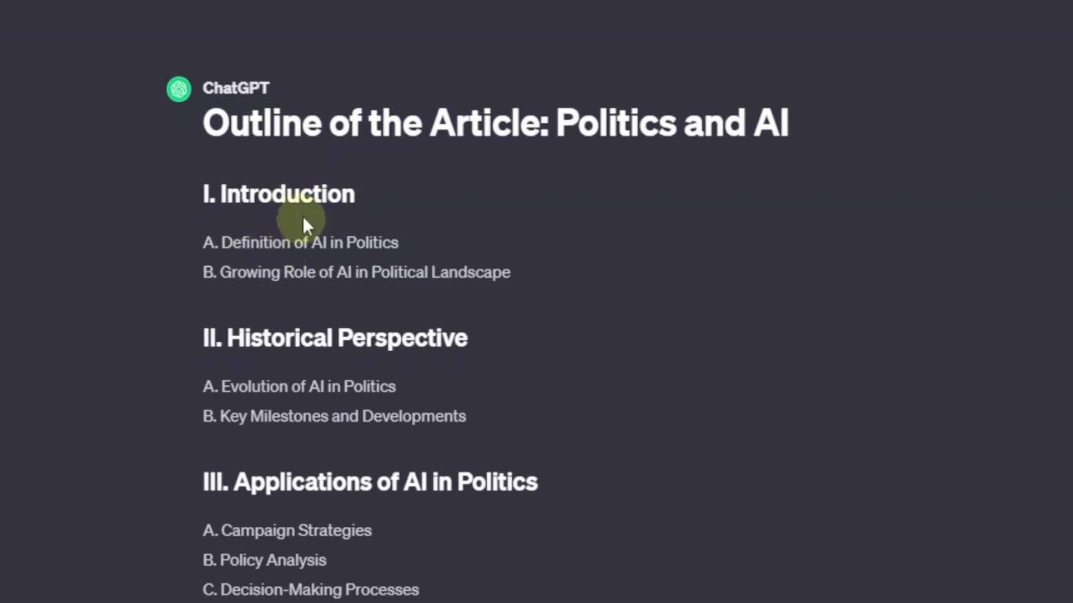
pyautogui.scroll(-2, 302, 280)
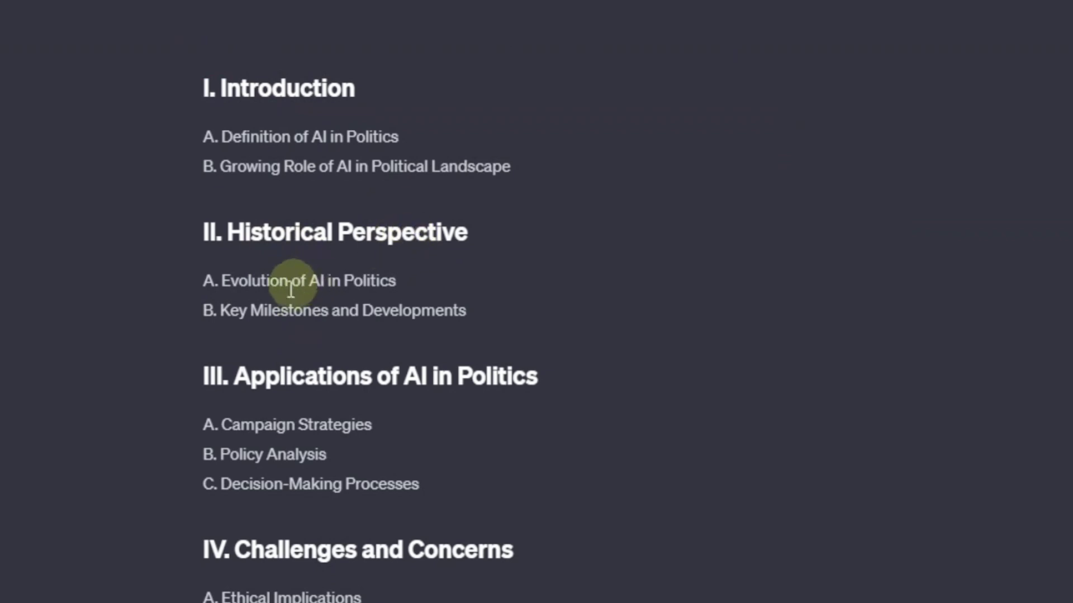
pyautogui.scroll(-4, 311, 280)
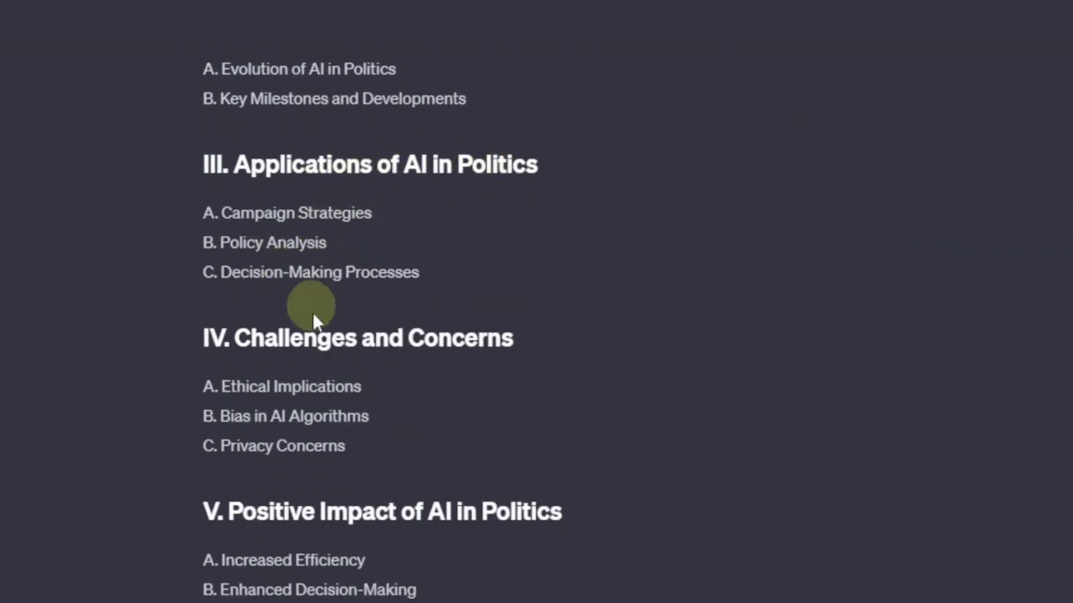
pyautogui.scroll(-6, 303, 354)
pyautogui.scroll(-8, 303, 338)
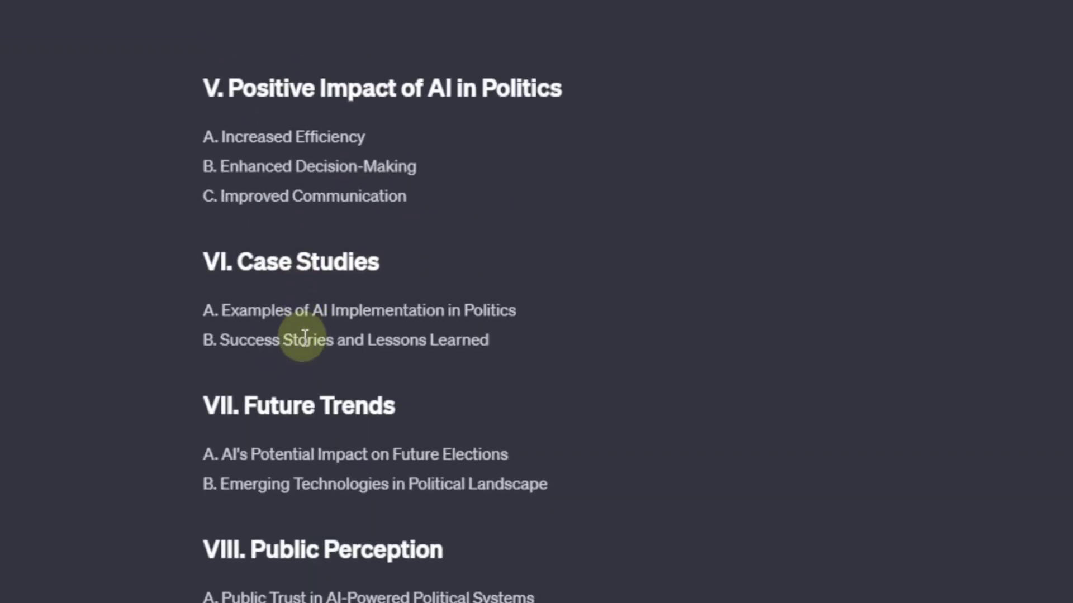
pyautogui.press('Home')
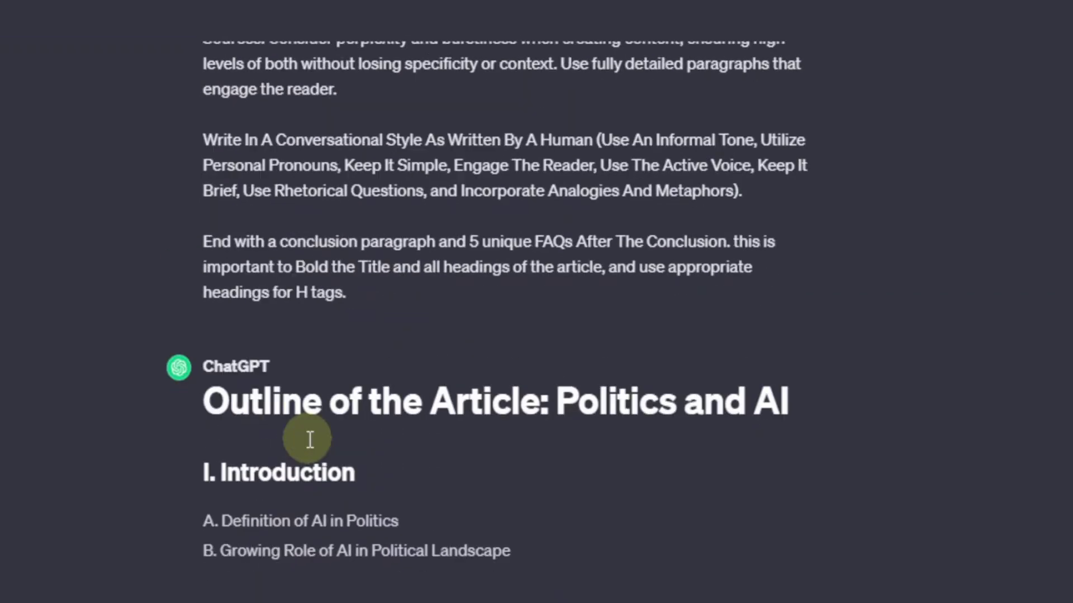
pyautogui.scroll(-20, 307, 440)
pyautogui.scroll(-4, 304, 433)
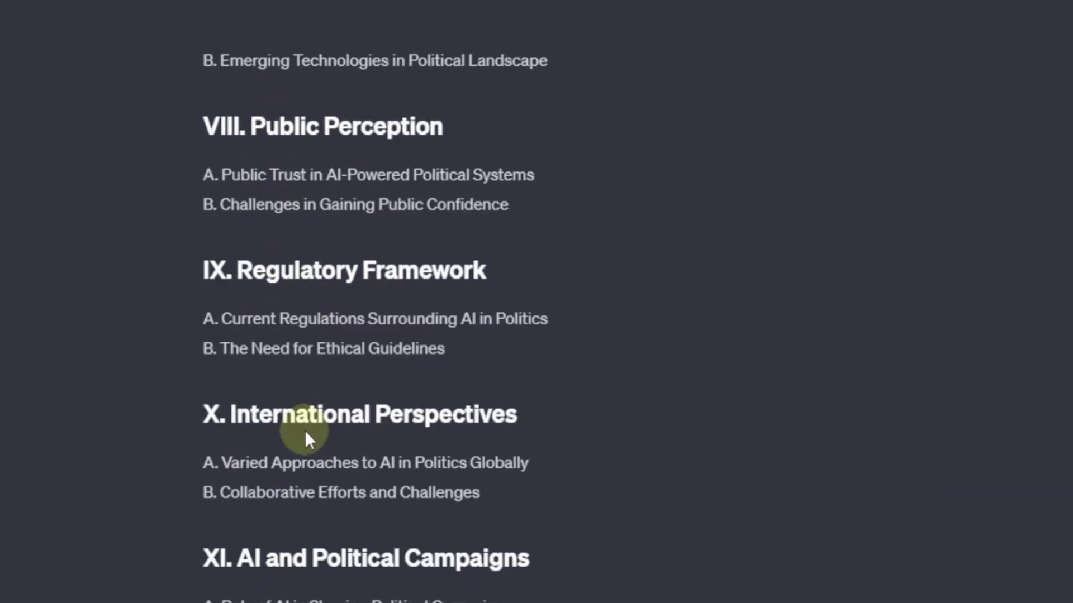
pyautogui.scroll(16, 319, 275)
pyautogui.scroll(6, 322, 296)
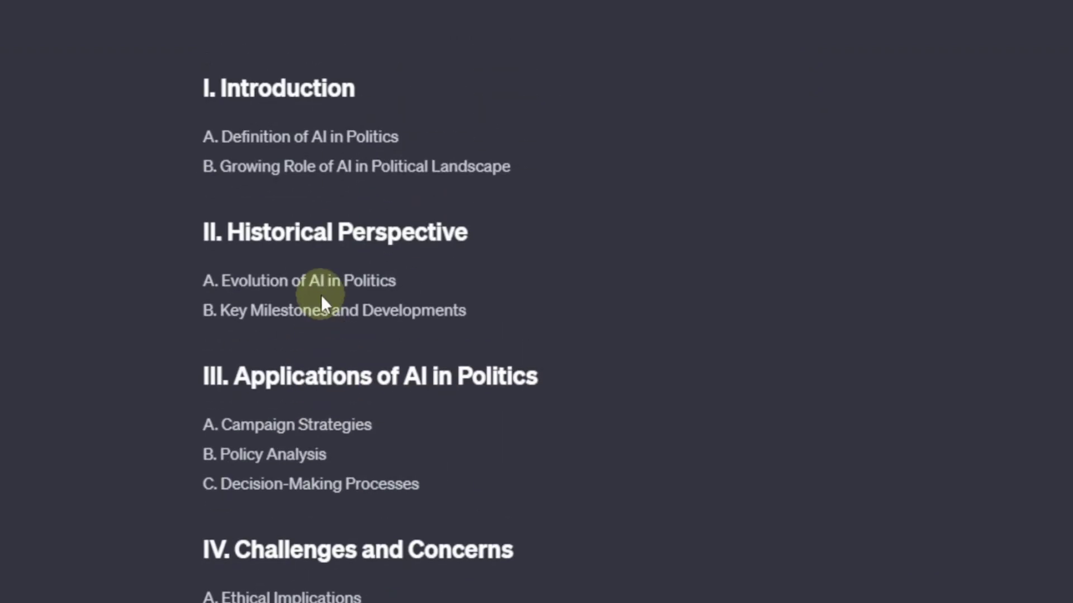
pyautogui.scroll(-2, 319, 302)
pyautogui.scroll(-20, 316, 303)
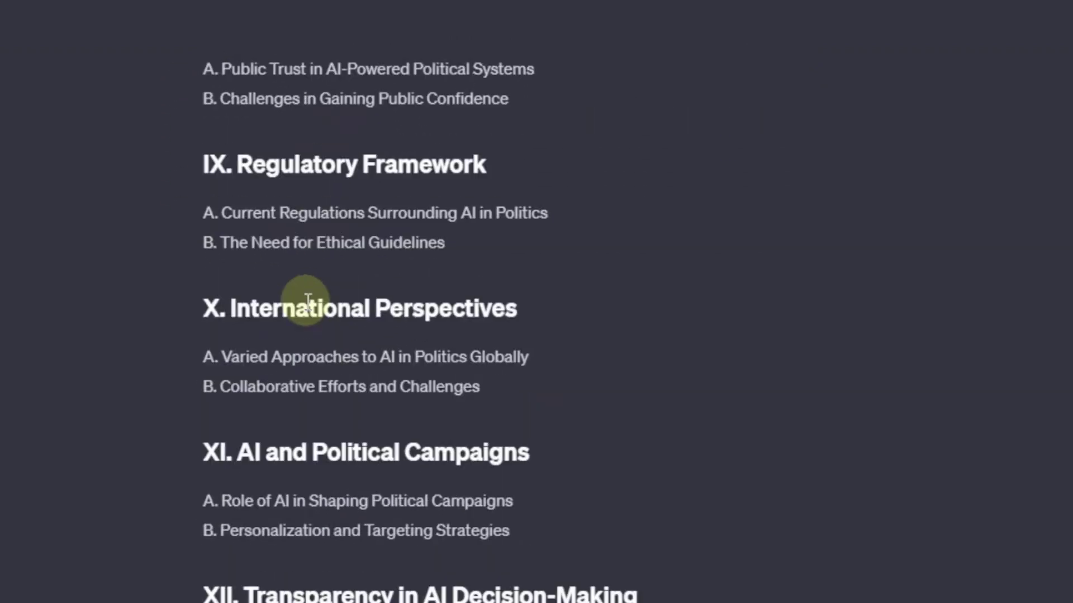
pyautogui.scroll(-3, 301, 293)
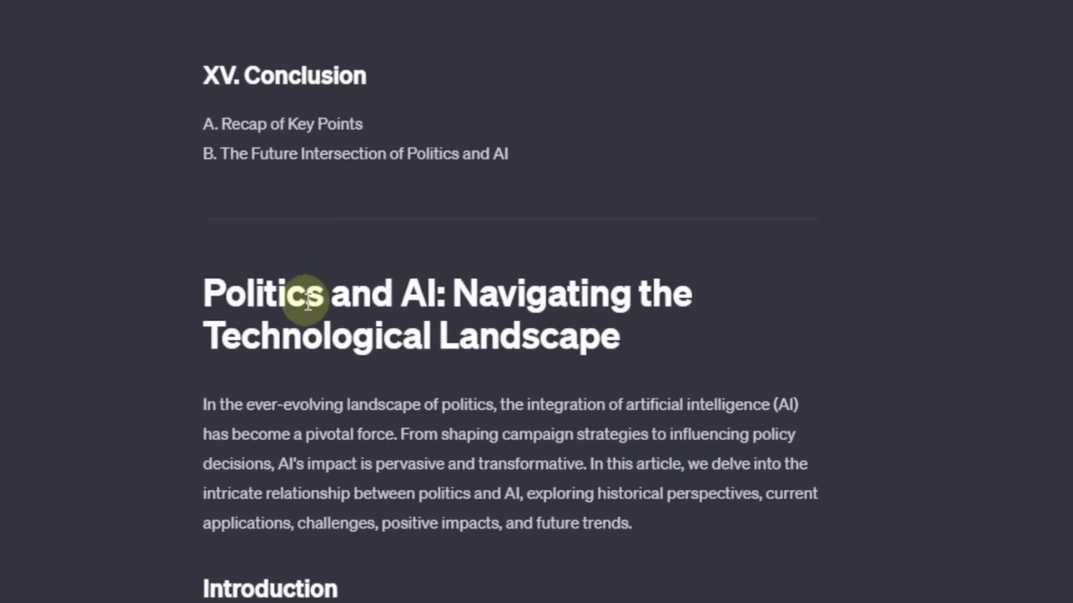
# Examine the generated article's title, introduction and section headings down to Positive Impact of AI in Politics and its Increased Efficiency subheading
pyautogui.scroll(-2, 307, 288)
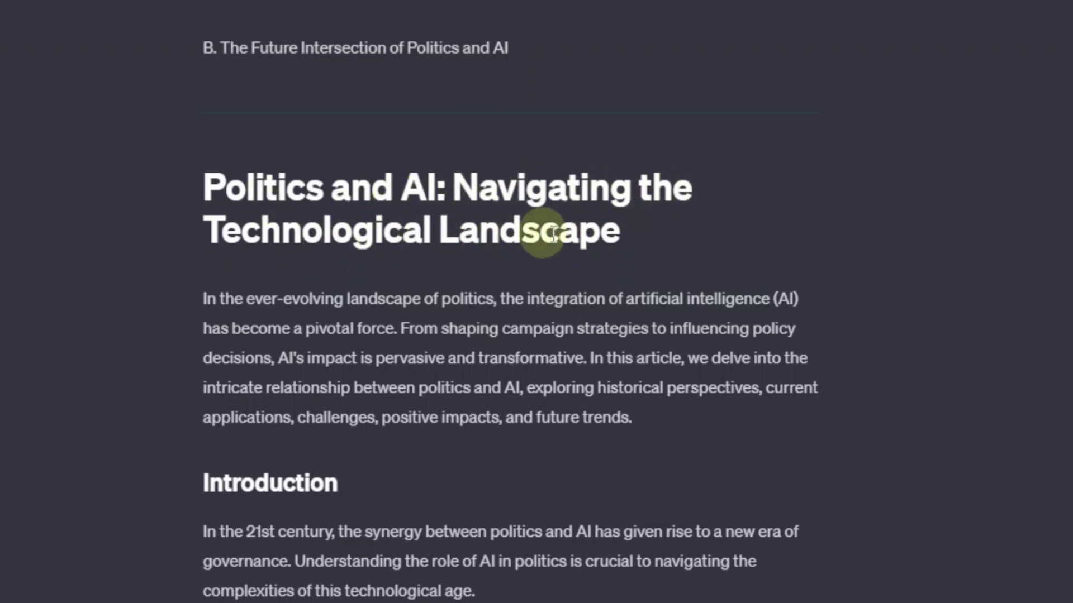
pyautogui.scroll(-2, 528, 349)
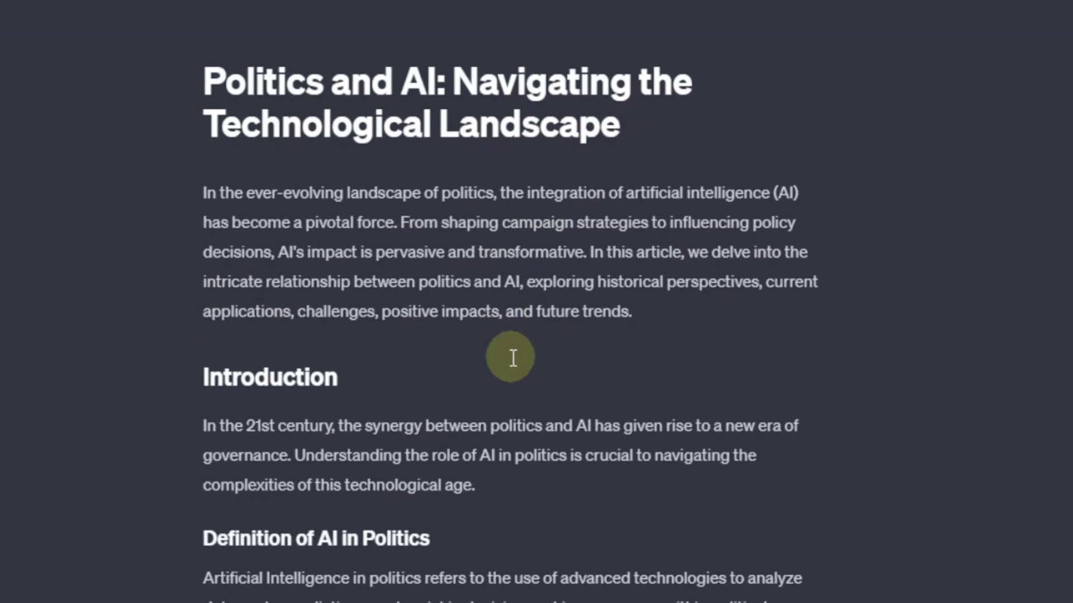
pyautogui.scroll(-2, 313, 324)
pyautogui.scroll(-2, 391, 336)
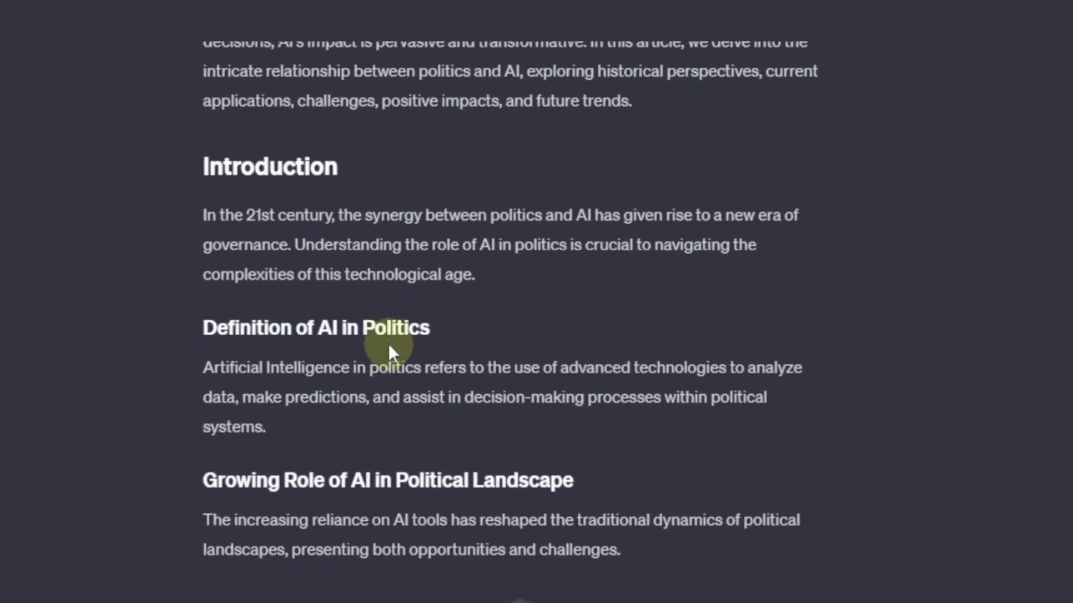
pyautogui.scroll(-8, 376, 268)
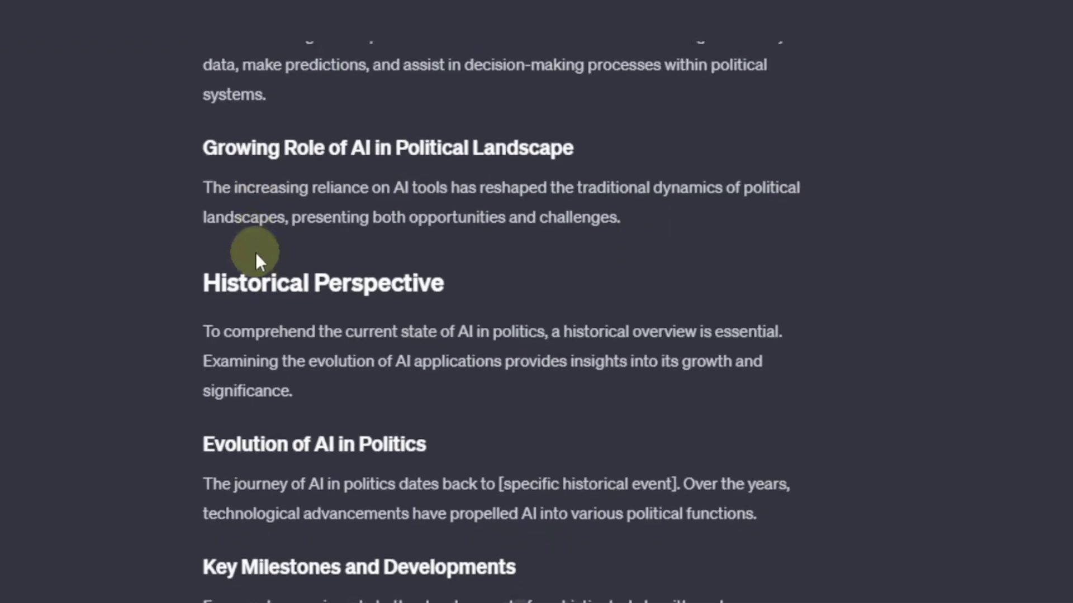
pyautogui.scroll(-10, 256, 260)
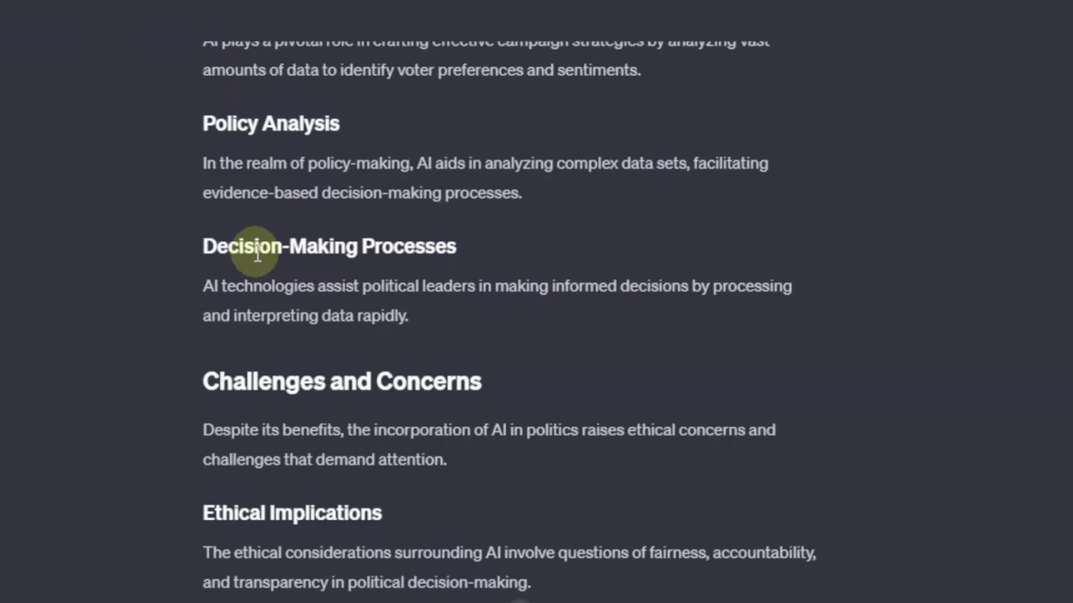
pyautogui.scroll(-5, 337, 194)
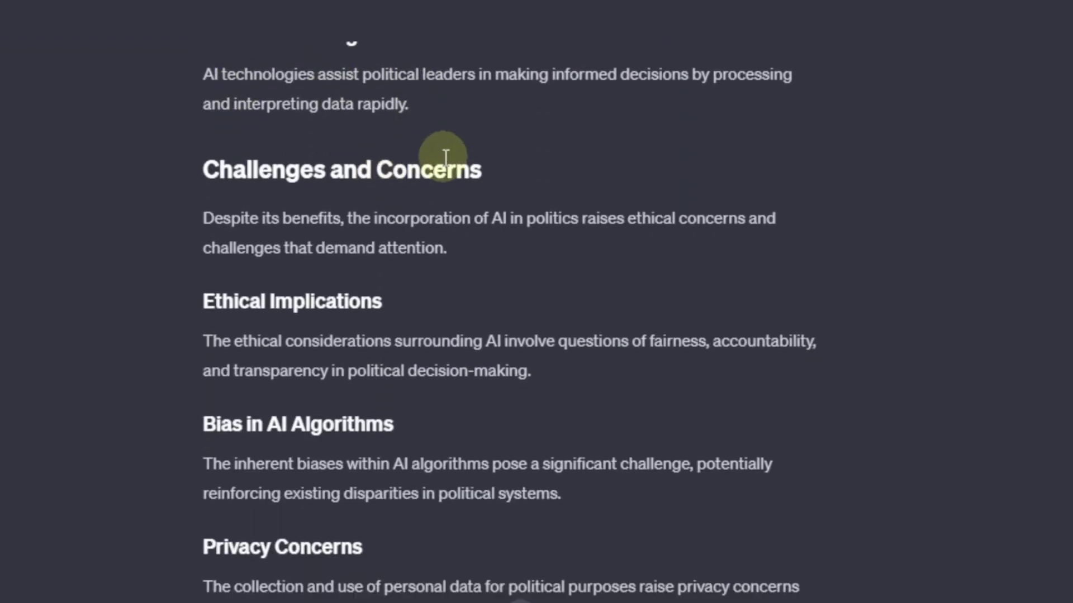
pyautogui.scroll(-5, 304, 250)
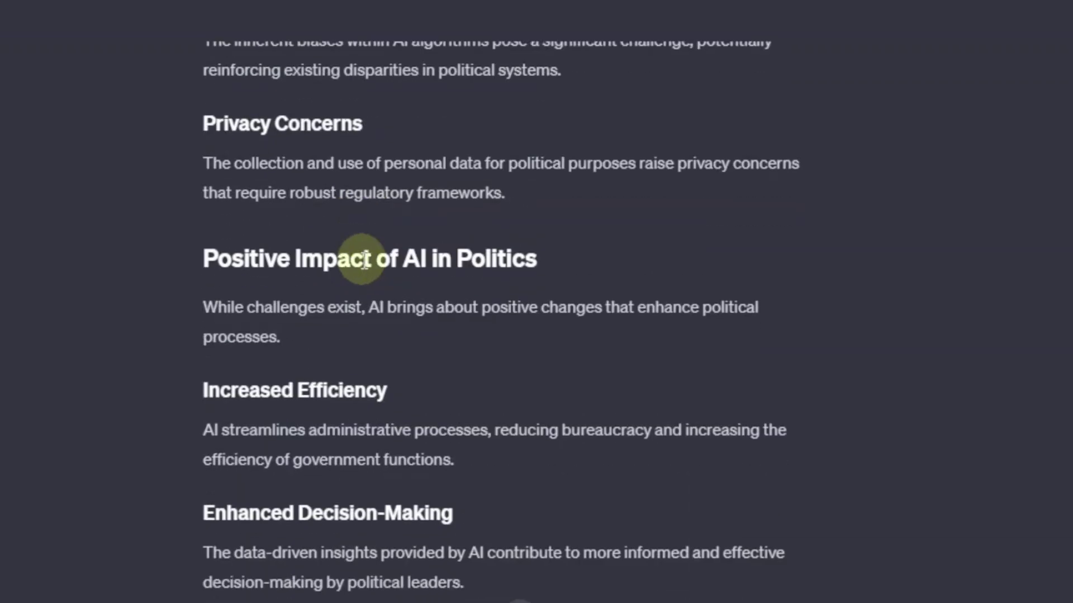
pyautogui.moveTo(206, 258); pyautogui.dragTo(537, 260)
pyautogui.moveTo(205, 392); pyautogui.dragTo(387, 397)
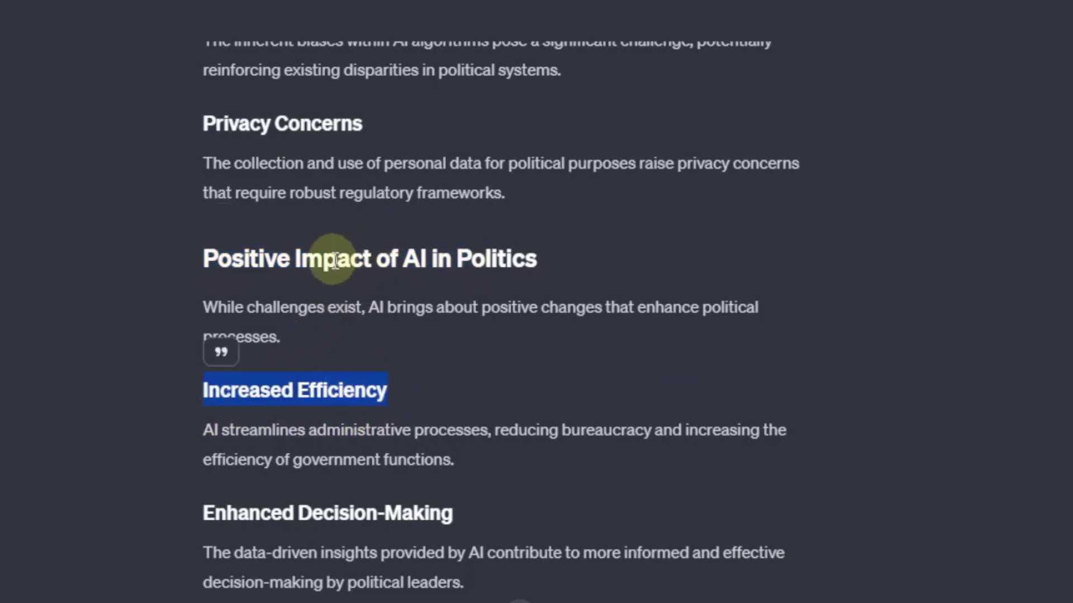
# Go through the remaining article sections from Case Studies onward and have ChatGPT continue generating the article from where it breaks off
pyautogui.scroll(-7, 316, 392)
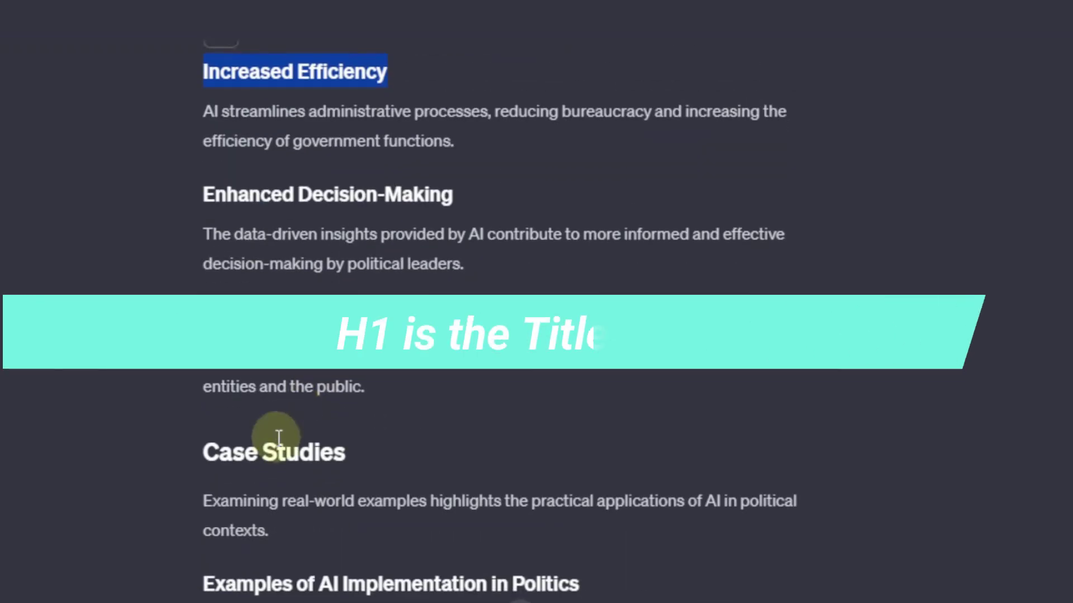
pyautogui.scroll(-4, 292, 455)
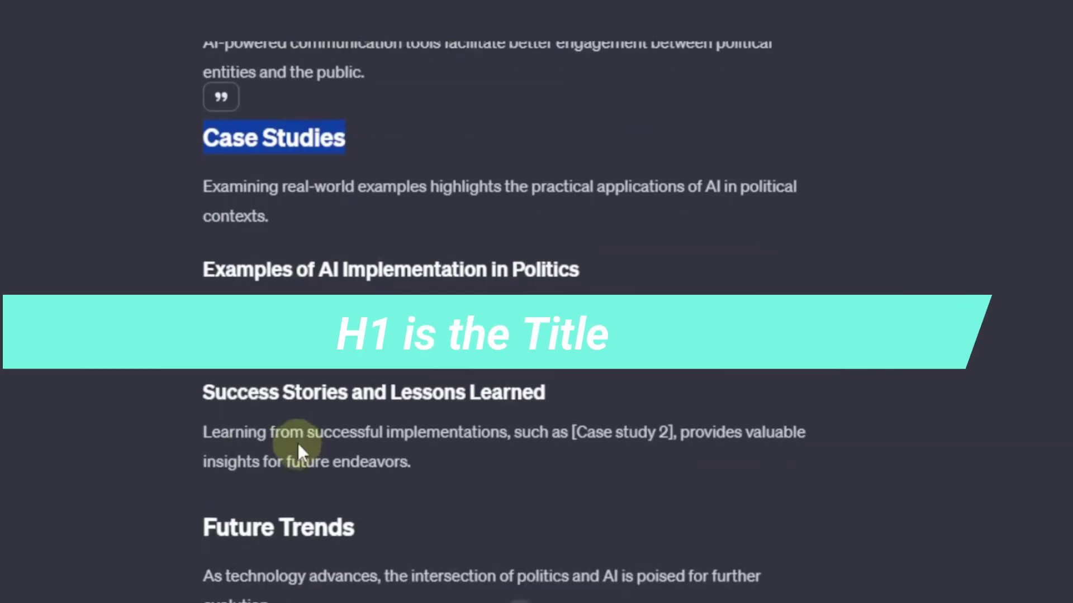
pyautogui.click(338, 261)
pyautogui.scroll(-4, 321, 387)
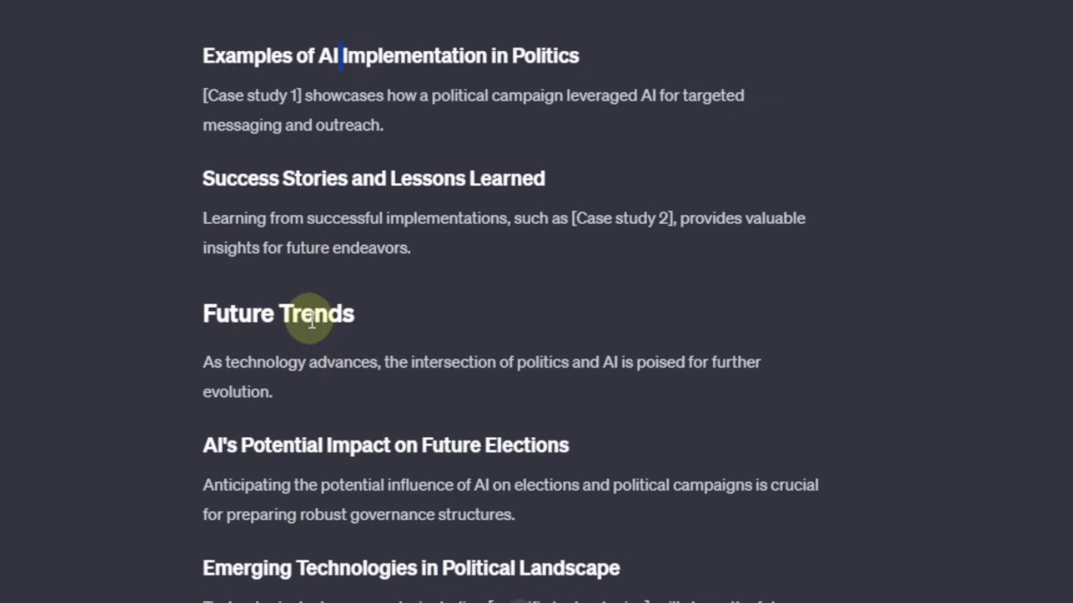
pyautogui.scroll(-7, 319, 443)
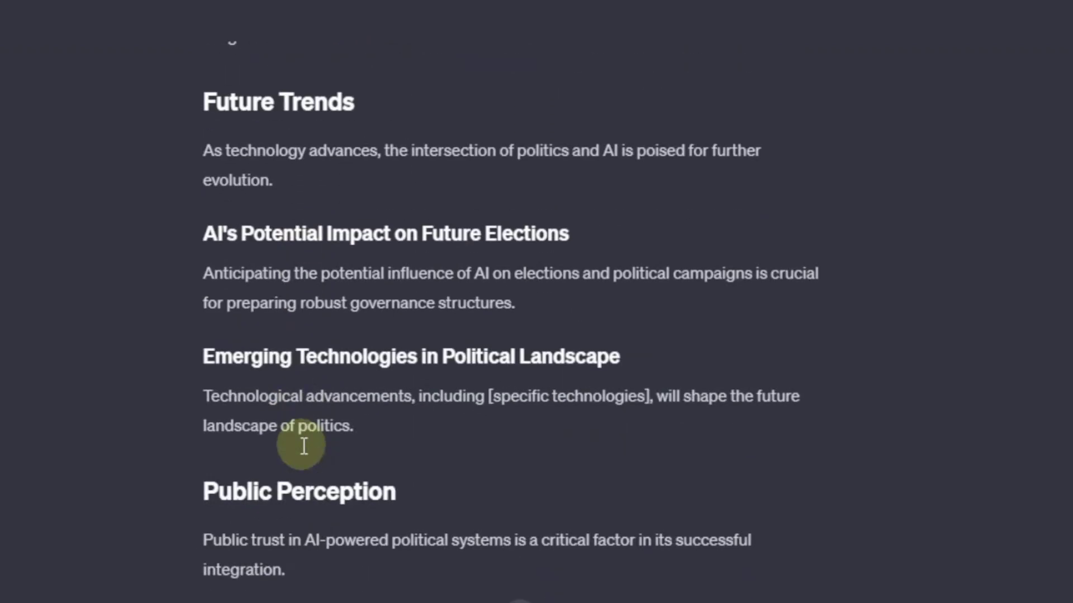
pyautogui.scroll(-10, 302, 443)
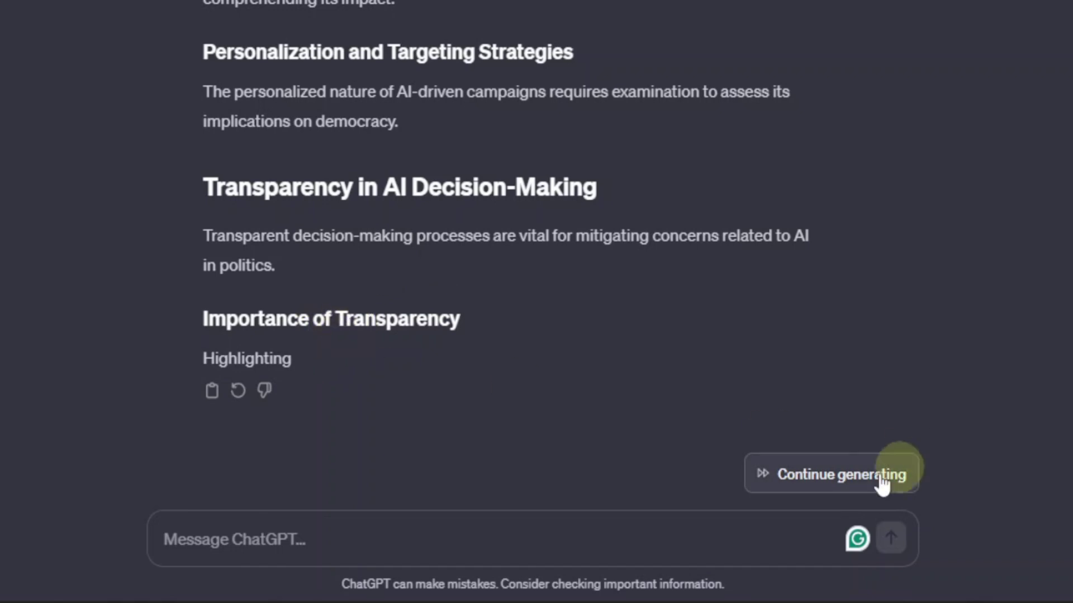
pyautogui.click(841, 476)
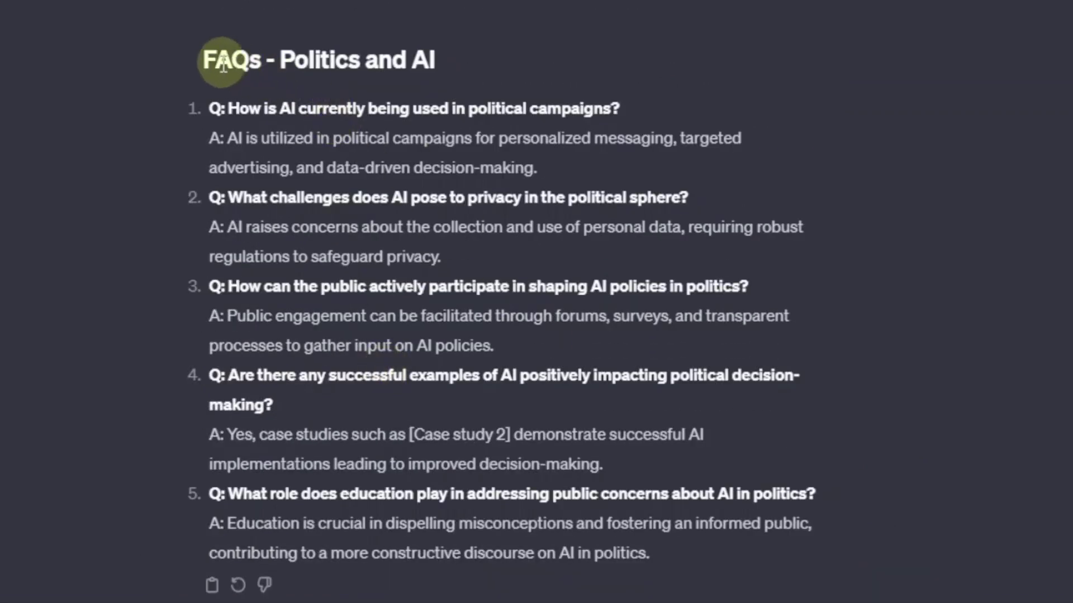
# Count the words of the article from the closing FAQs up to its opening paragraph with Word Counter Plus
pyautogui.moveTo(662, 560); pyautogui.dragTo(211, 115)
pyautogui.rightClick(347, 247)
pyautogui.click(420, 400)
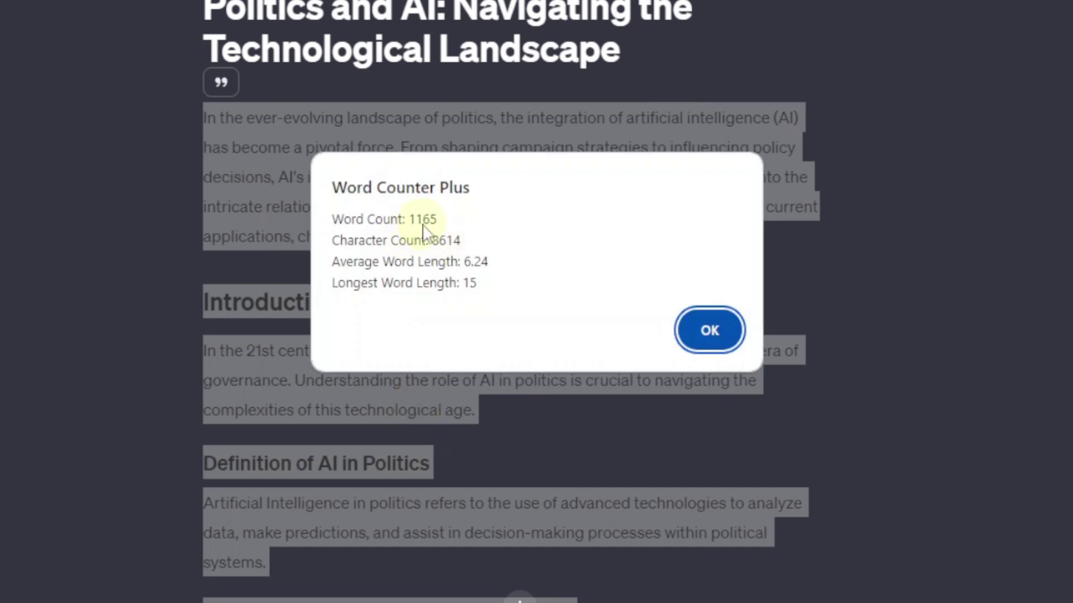
pyautogui.click(707, 331)
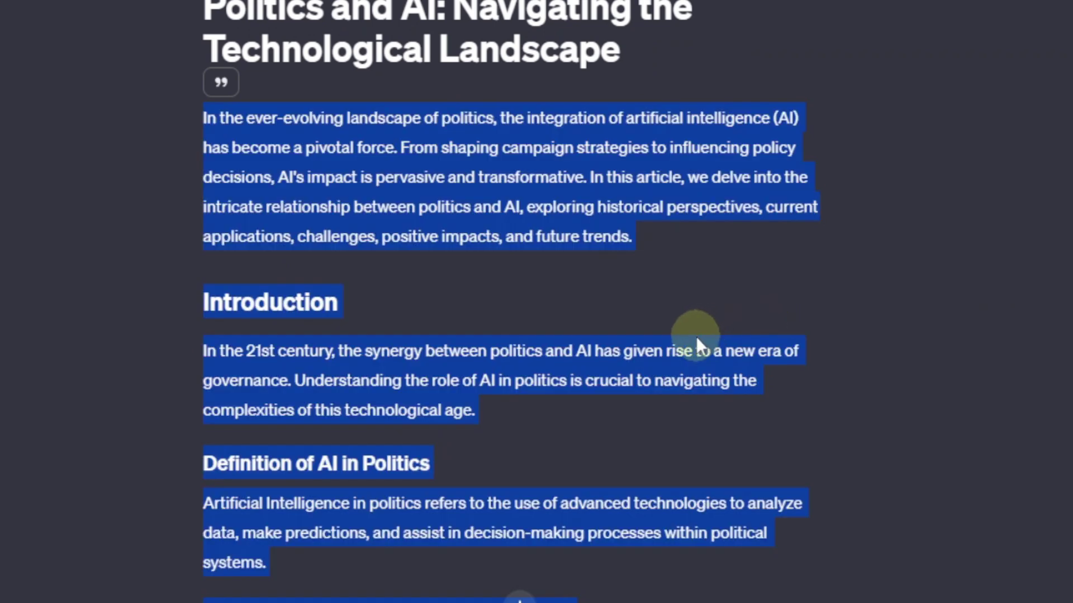
pyautogui.click(549, 311)
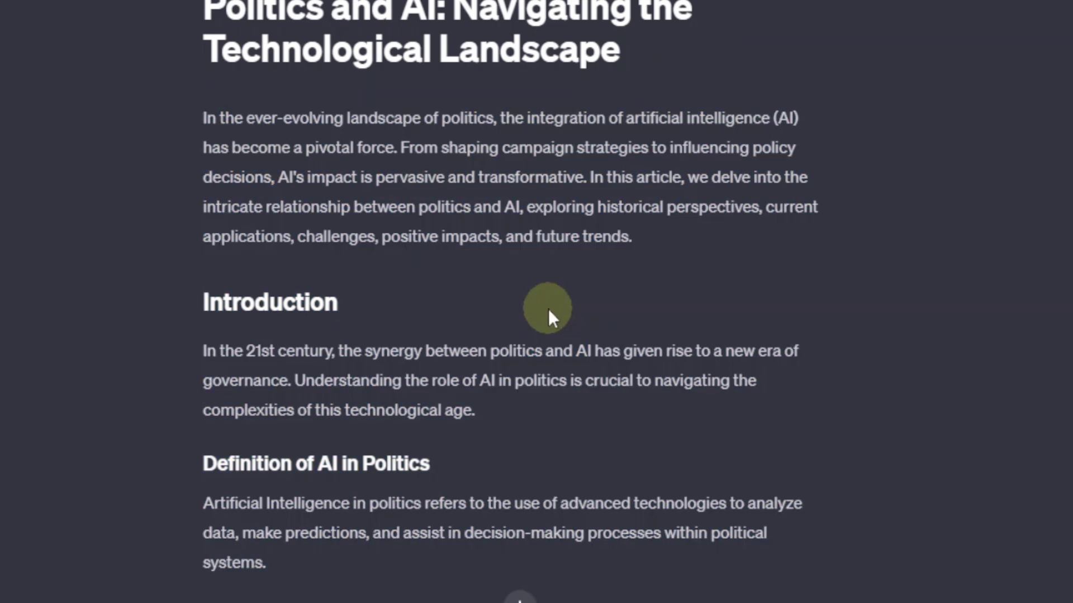
# Copy the Historical Perspective heading from the generated article
pyautogui.scroll(-2, 404, 391)
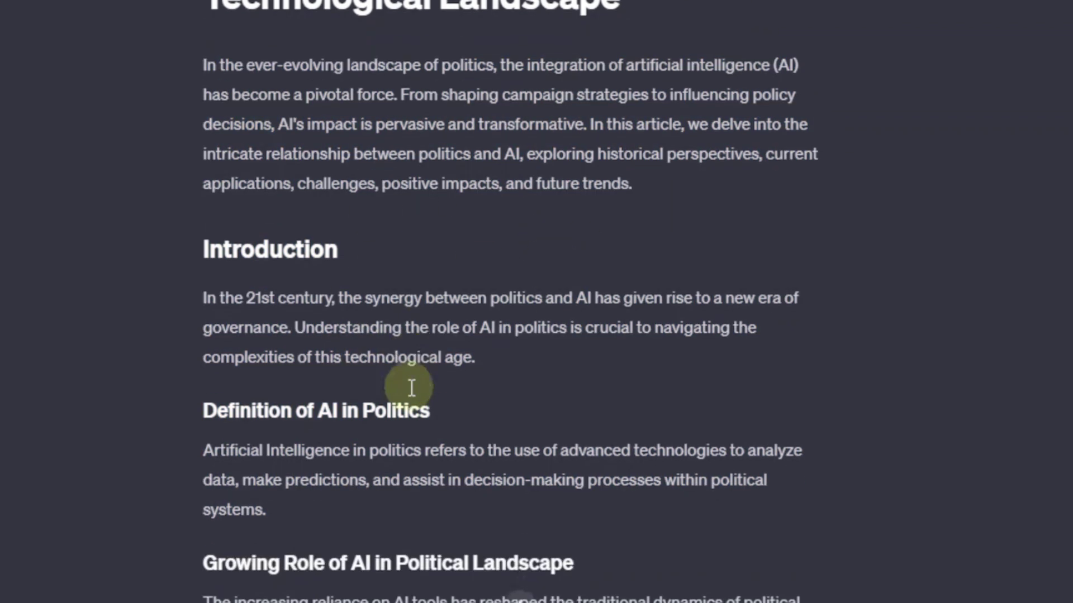
pyautogui.scroll(-10, 412, 387)
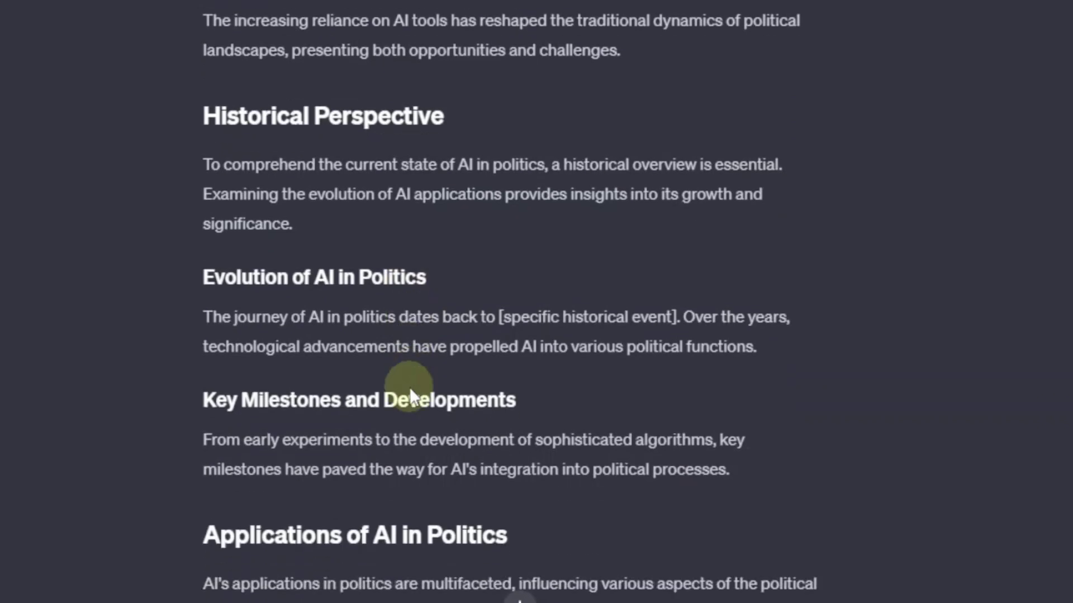
pyautogui.scroll(2, 328, 312)
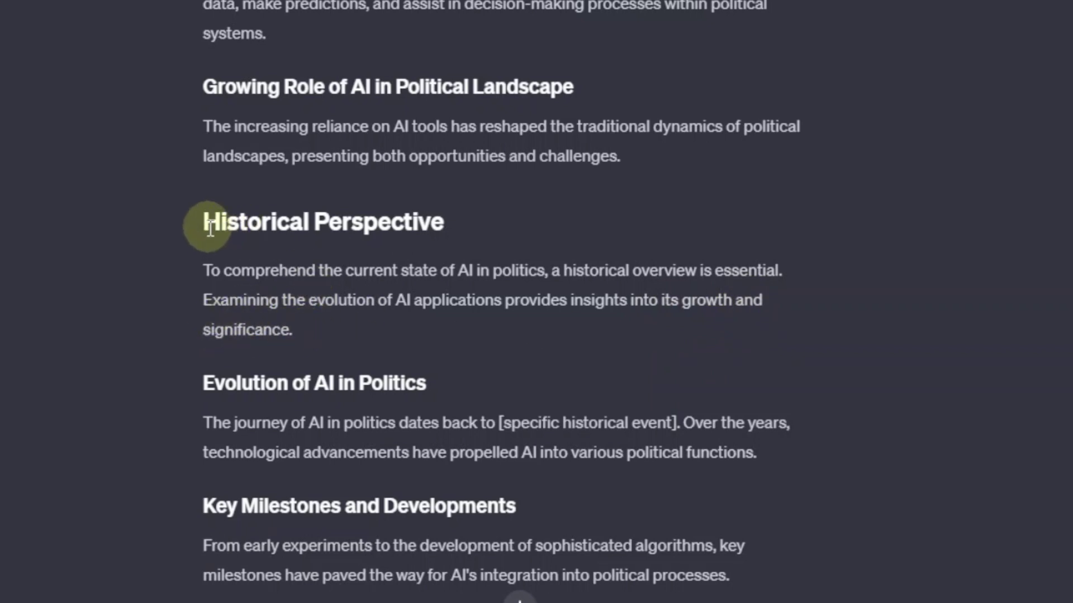
pyautogui.moveTo(208, 227); pyautogui.dragTo(445, 225)
pyautogui.rightClick(410, 223)
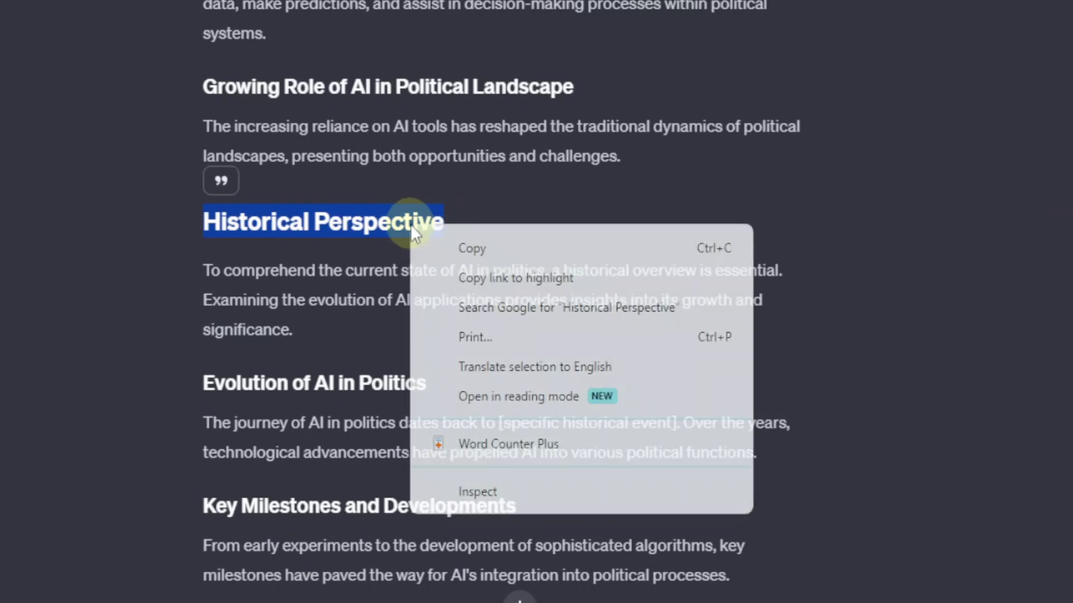
pyautogui.click(471, 249)
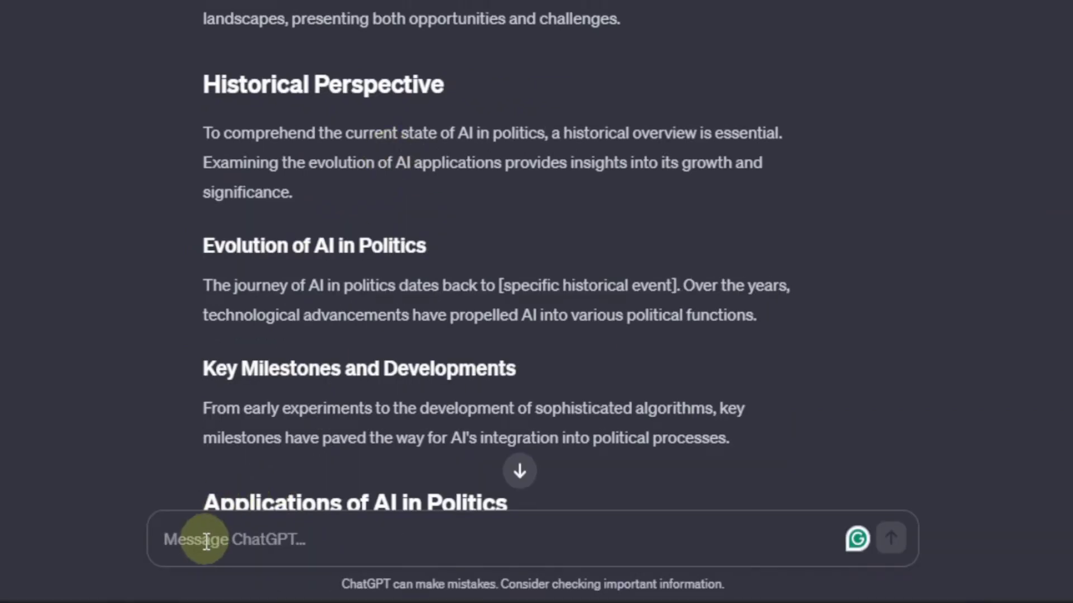
# Send ChatGPT the message "expand on Historical Perspective" using the copied heading, and go to its reply
pyautogui.click(205, 540)
pyautogui.write('expa')
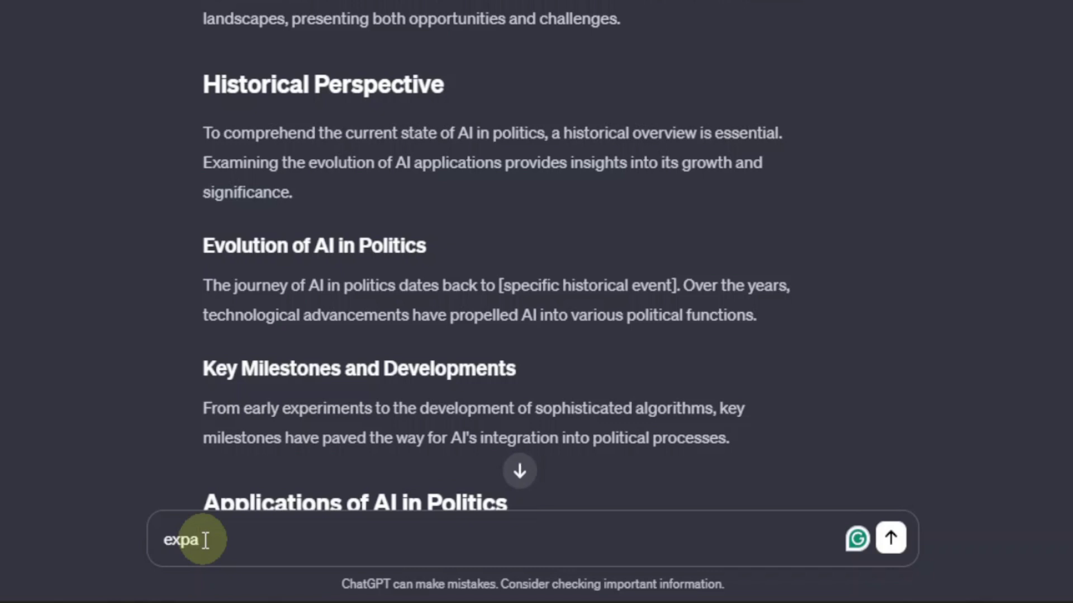
pyautogui.write('nd on')
pyautogui.hotkey('ctrl', 'v')
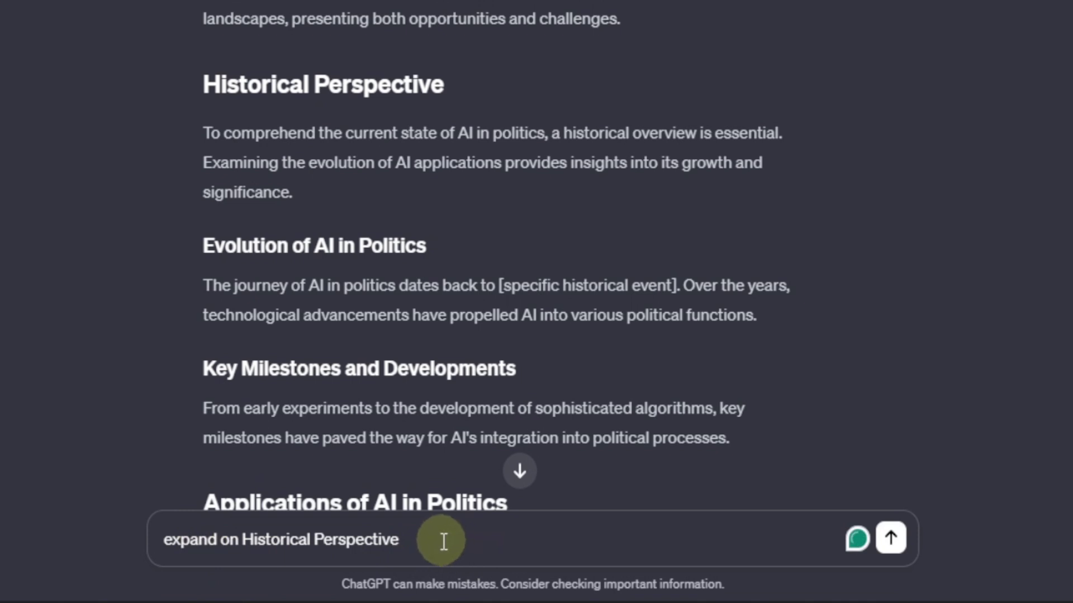
pyautogui.press('Return')
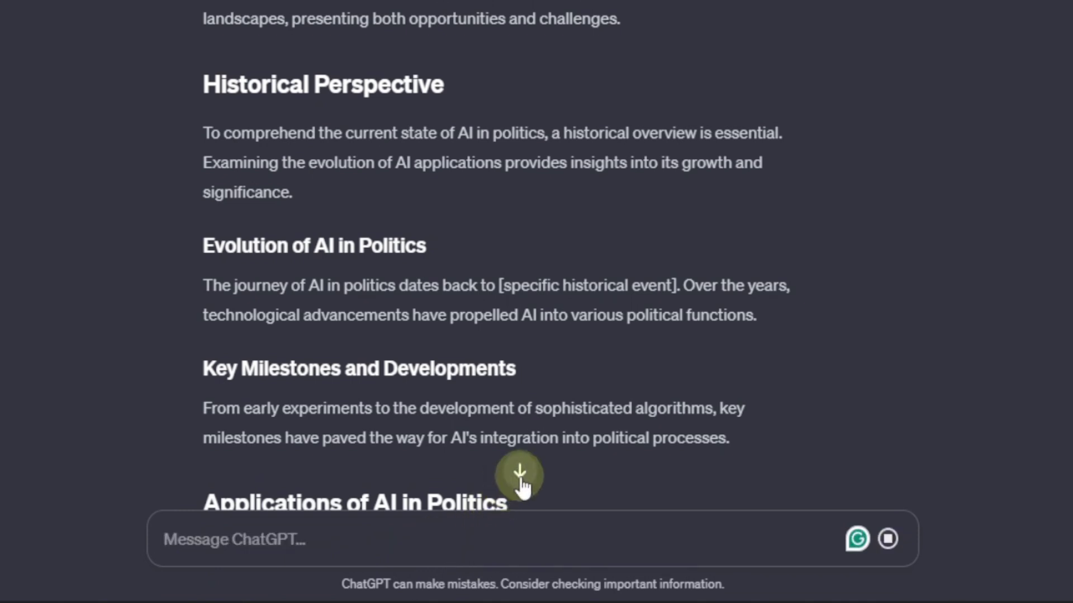
pyautogui.click(520, 471)
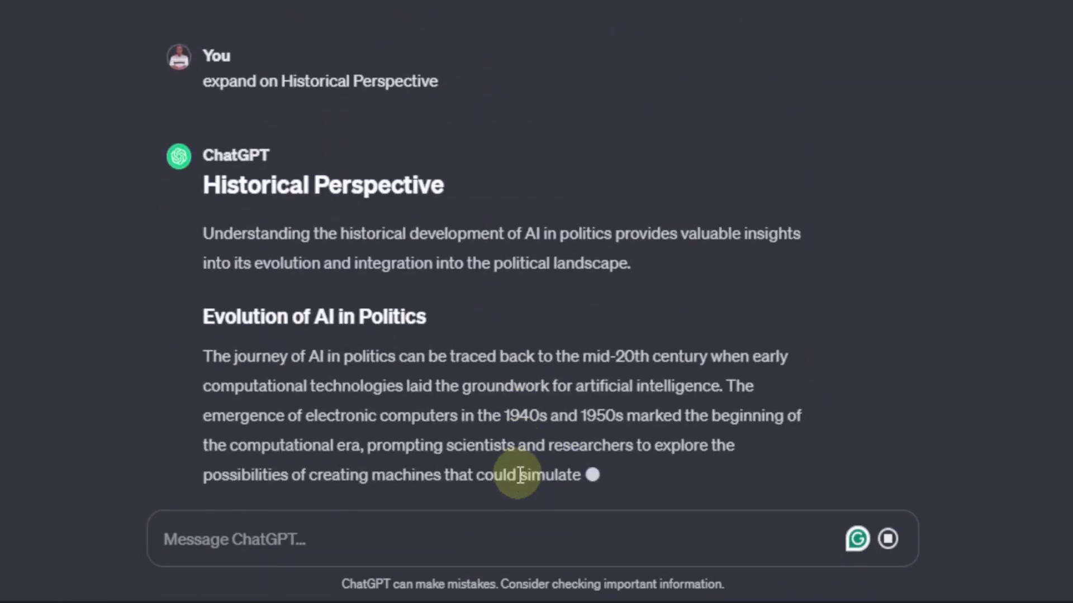
# Review the expanded Historical Perspective reply, including Evolution of AI in Politics, and compare it with the original article section
pyautogui.scroll(4, 226, 95)
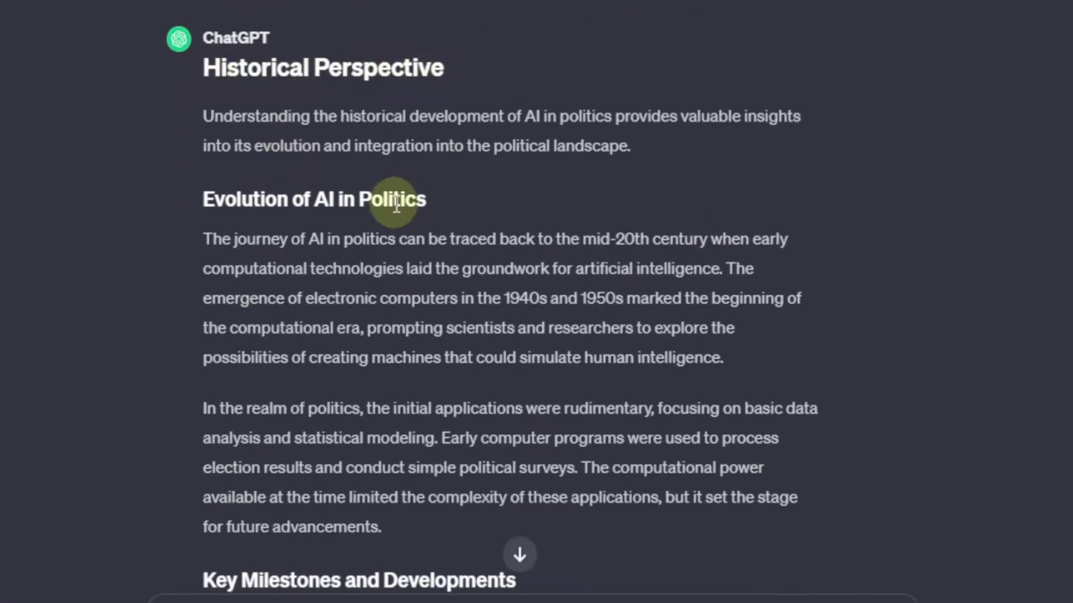
pyautogui.scroll(-10, 226, 132)
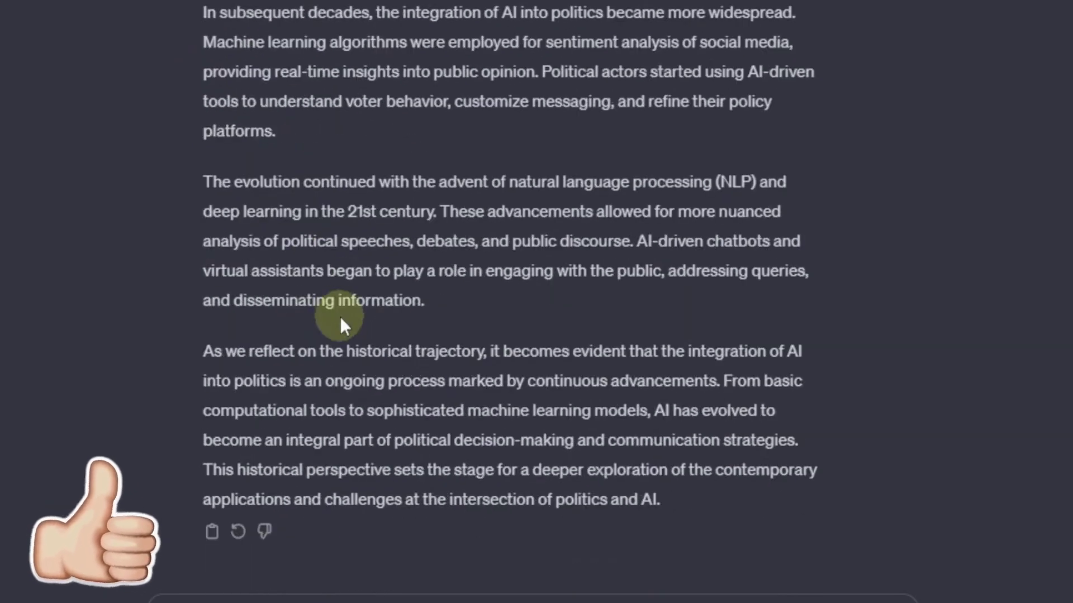
pyautogui.scroll(10, 403, 380)
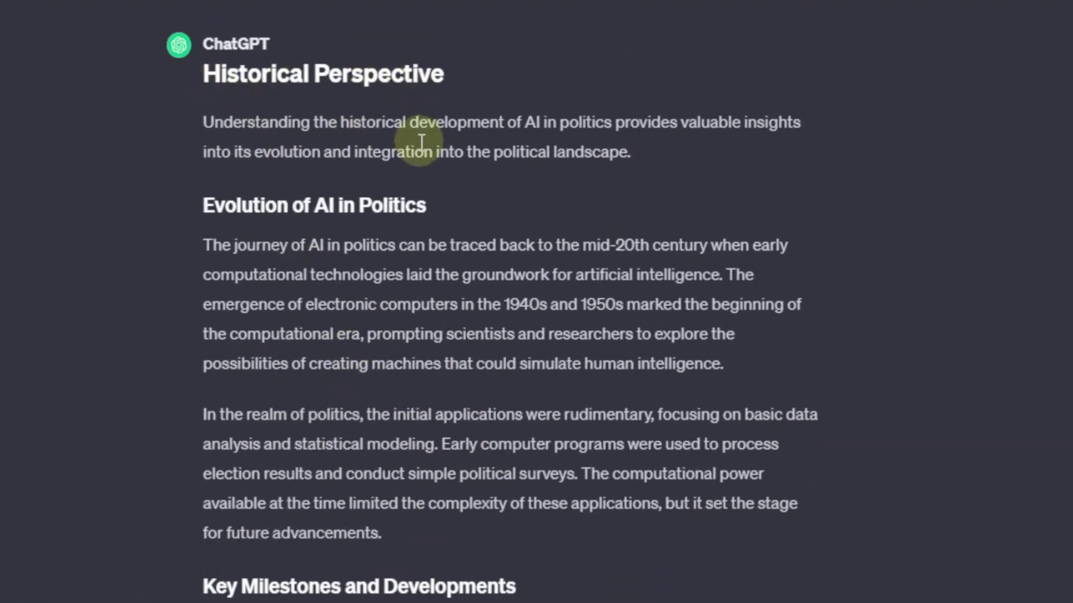
pyautogui.scroll(-1, 256, 190)
pyautogui.scroll(-12, 246, 192)
pyautogui.scroll(8, 268, 208)
pyautogui.scroll(-15, 391, 266)
pyautogui.scroll(10, 394, 268)
pyautogui.scroll(15, 394, 271)
pyautogui.scroll(8, 393, 274)
pyautogui.scroll(-15, 391, 274)
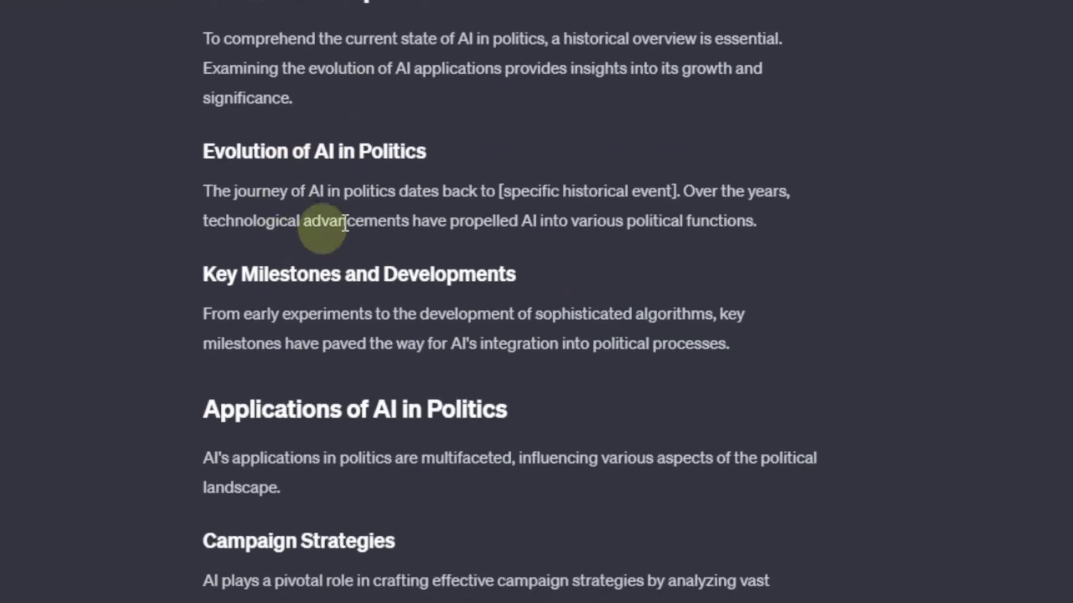
# Copy the original article's Evolution of AI in Politics subheading and send ChatGPT the message "expand on Evolution of AI in Politics"
pyautogui.moveTo(206, 159); pyautogui.dragTo(433, 156)
pyautogui.rightClick(350, 150)
pyautogui.click(431, 177)
pyautogui.click(268, 539)
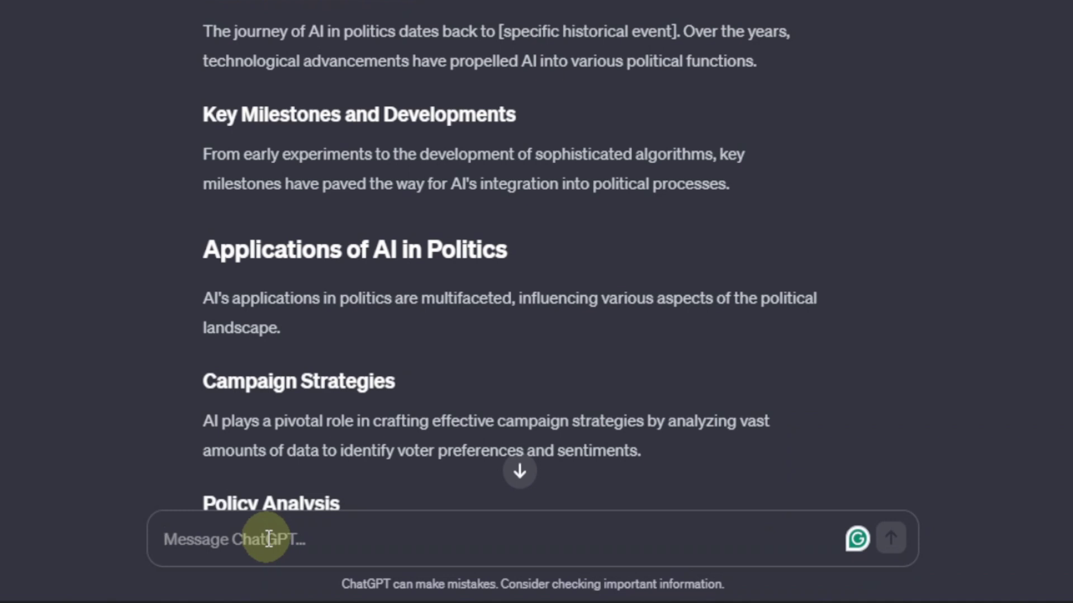
pyautogui.write('expand on')
pyautogui.hotkey('ctrl', 'v')
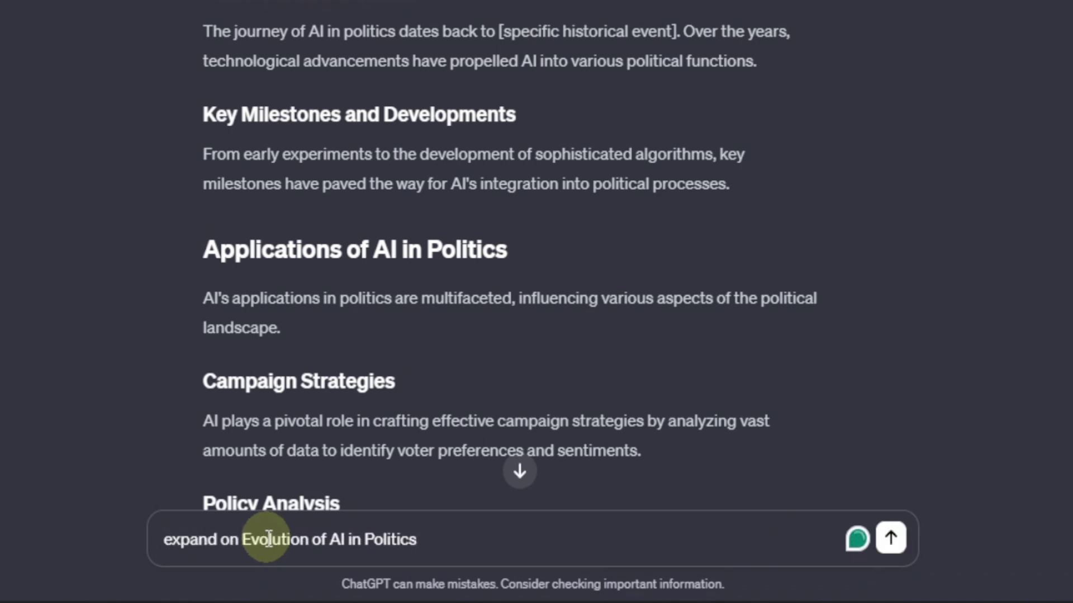
pyautogui.press('Return')
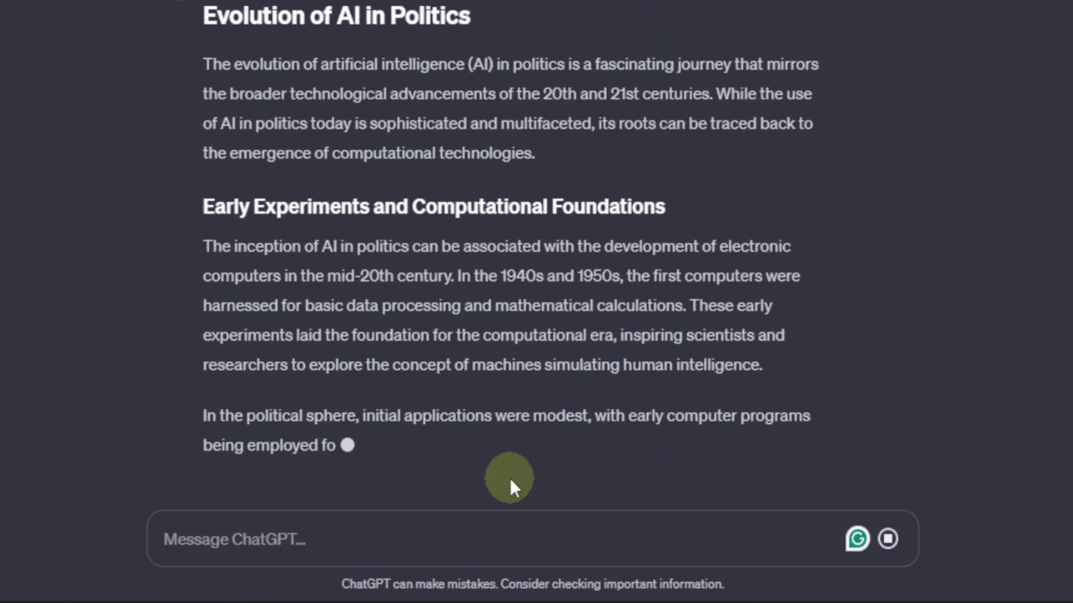
pyautogui.scroll(3, 419, 384)
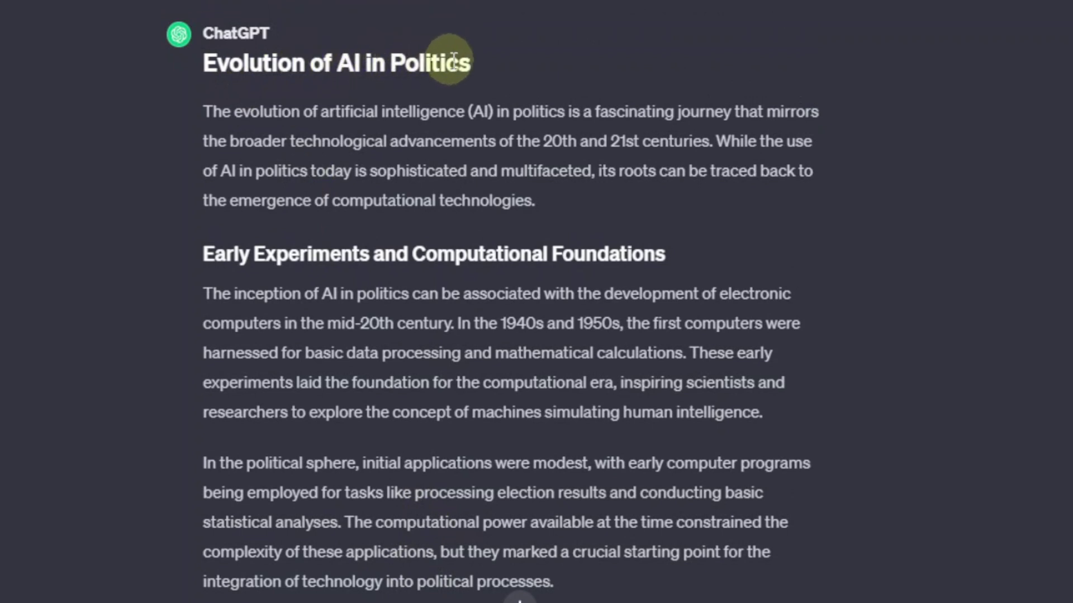
pyautogui.scroll(-10, 425, 251)
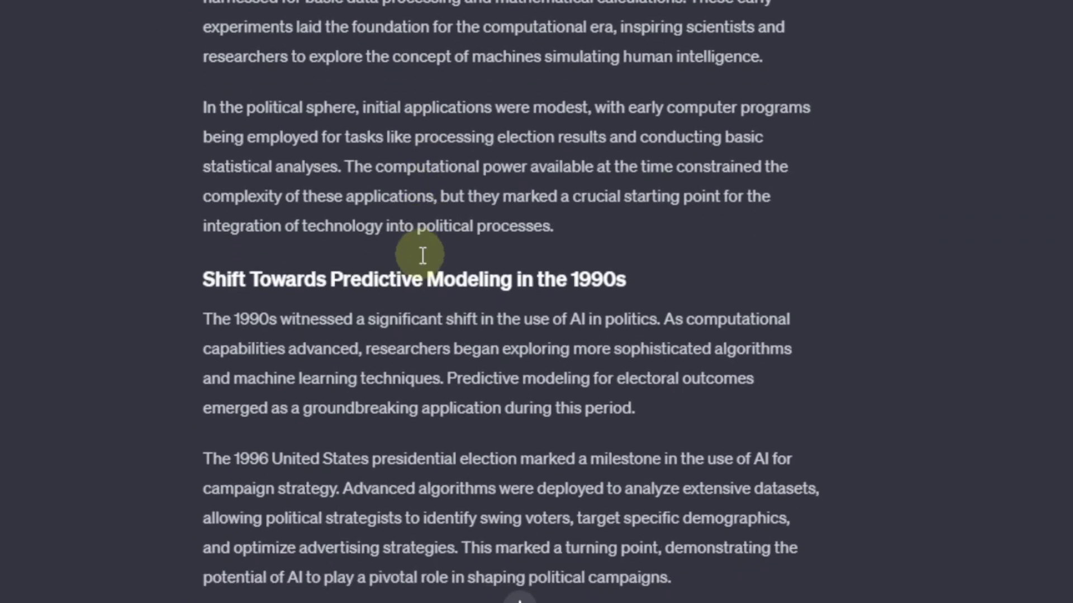
# Review the expanded Evolution of AI in Politics reply and compare it with the earlier reply and the original article's sections
pyautogui.scroll(-8, 421, 255)
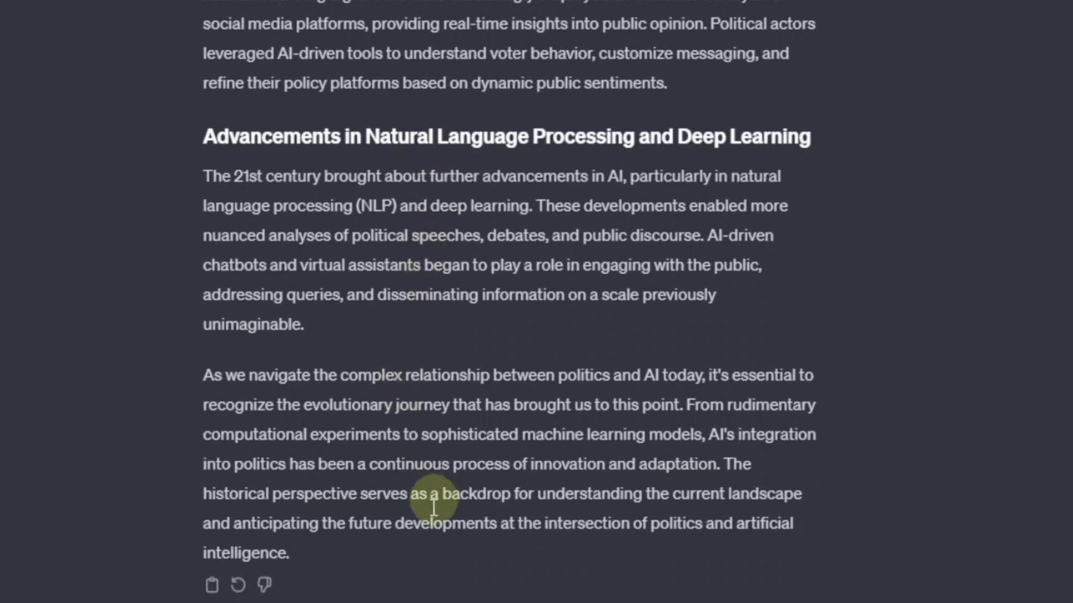
pyautogui.scroll(8, 467, 513)
pyautogui.scroll(-20, 467, 513)
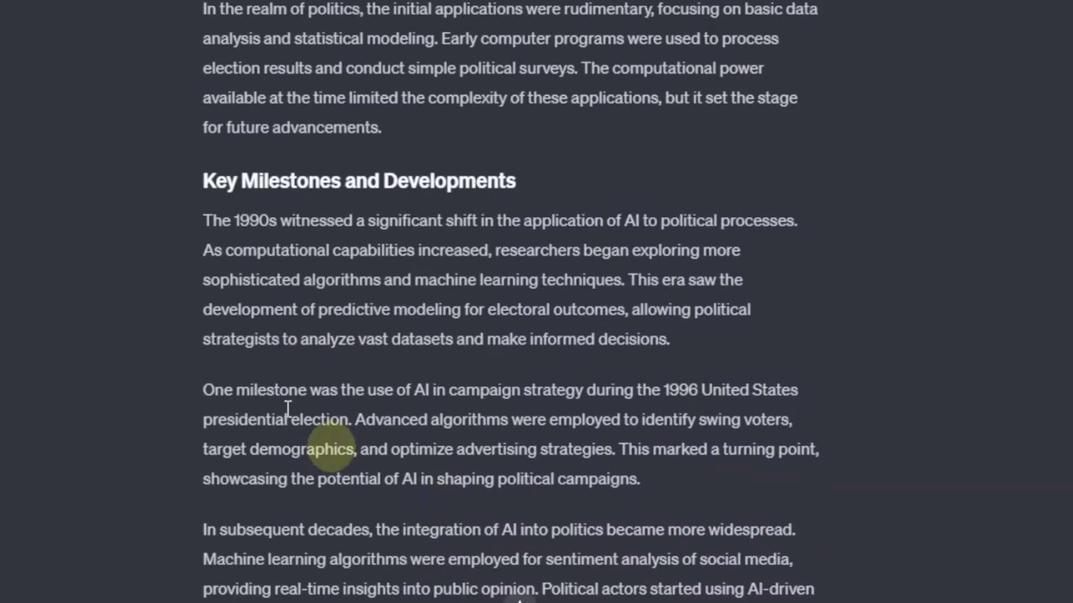
pyautogui.scroll(5, 346, 349)
pyautogui.scroll(20, 346, 349)
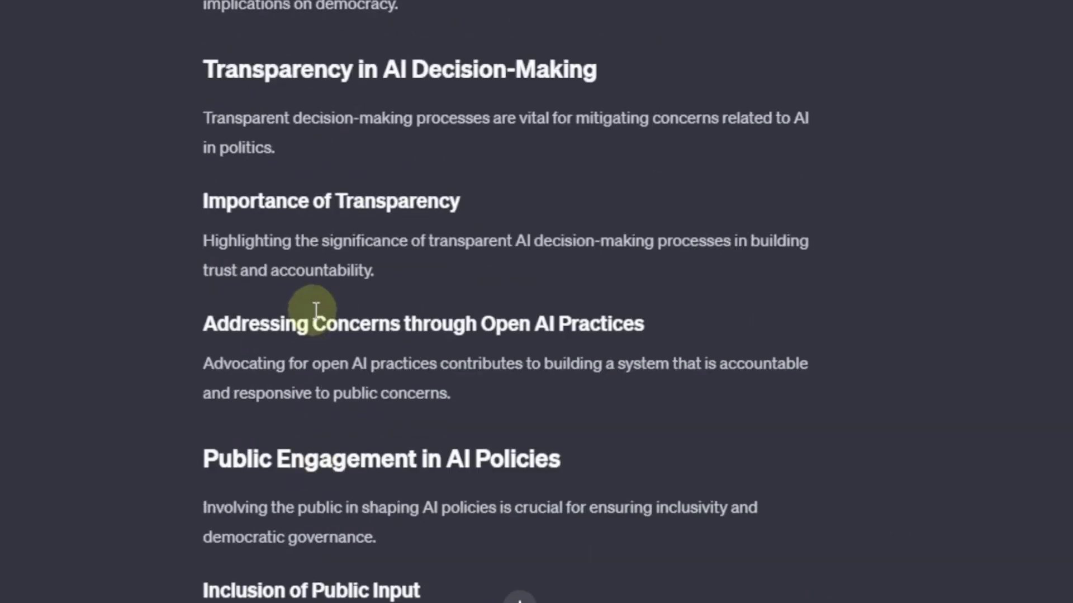
pyautogui.scroll(20, 334, 300)
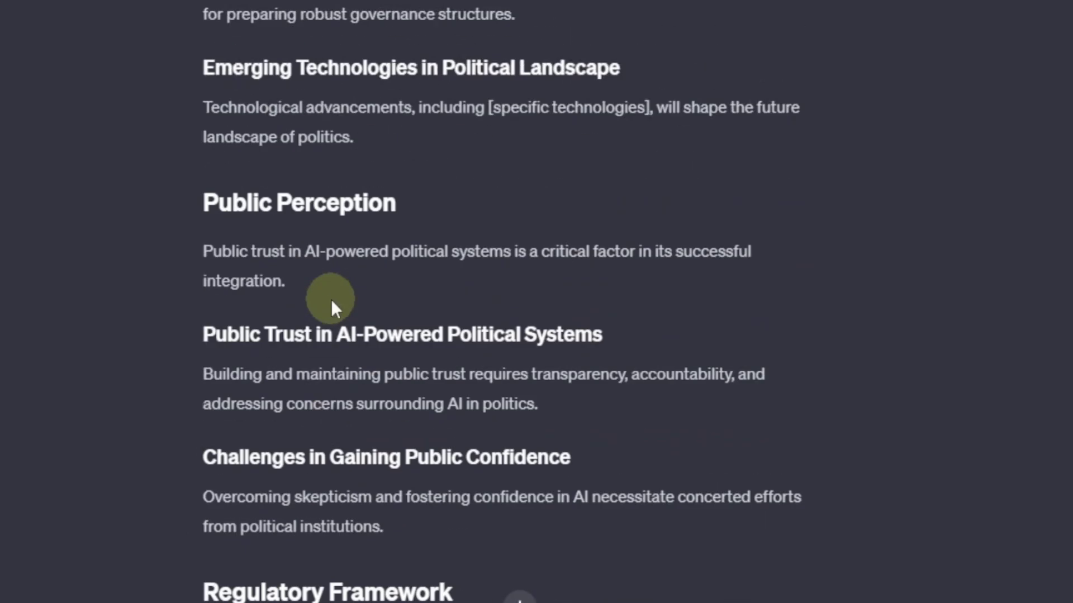
pyautogui.scroll(20, 333, 300)
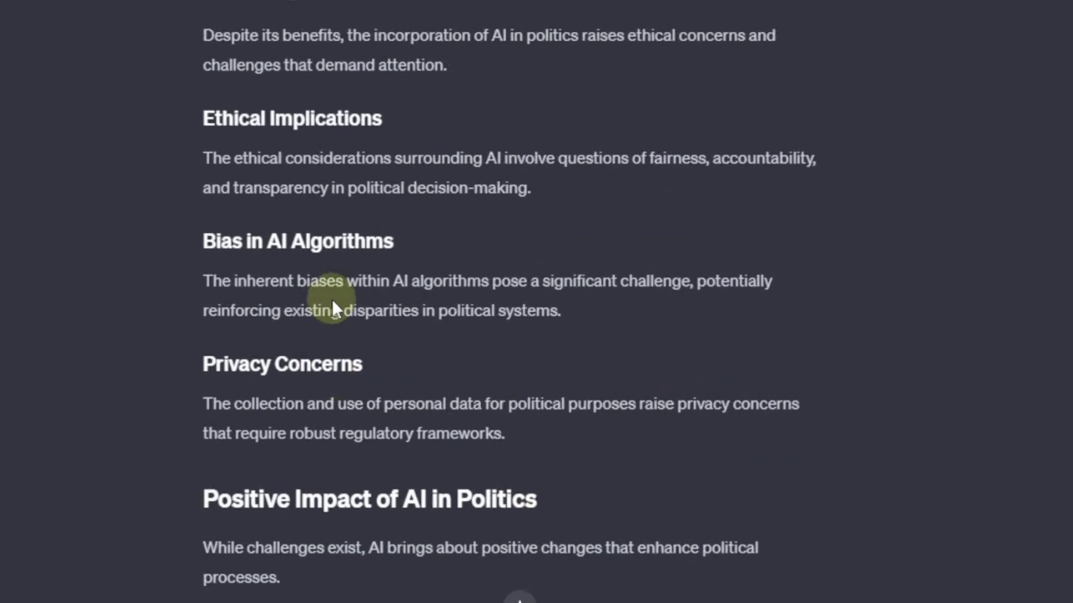
pyautogui.scroll(20, 336, 299)
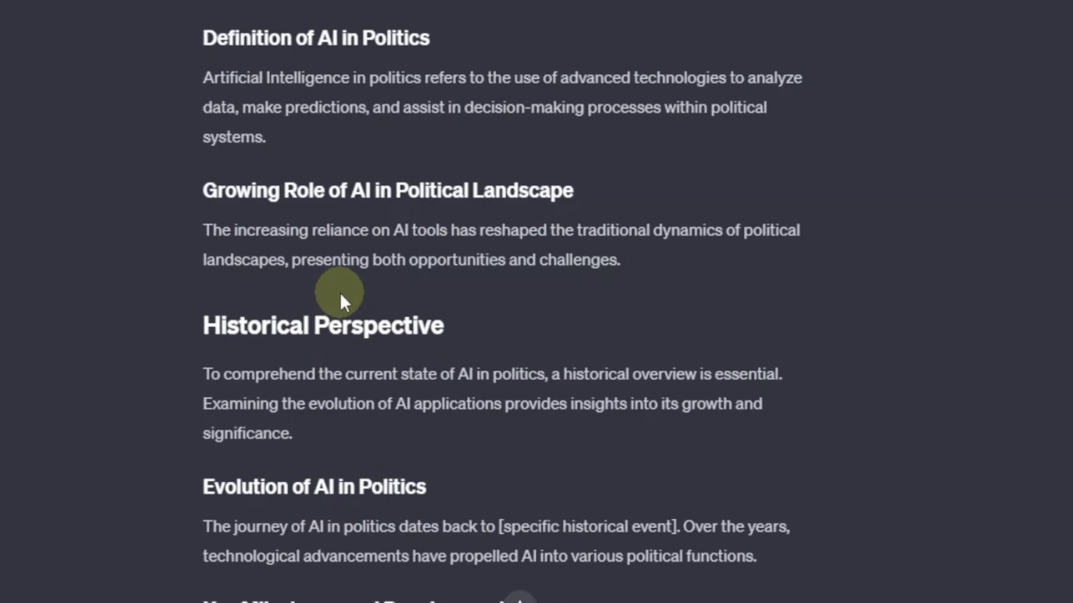
pyautogui.scroll(9, 341, 298)
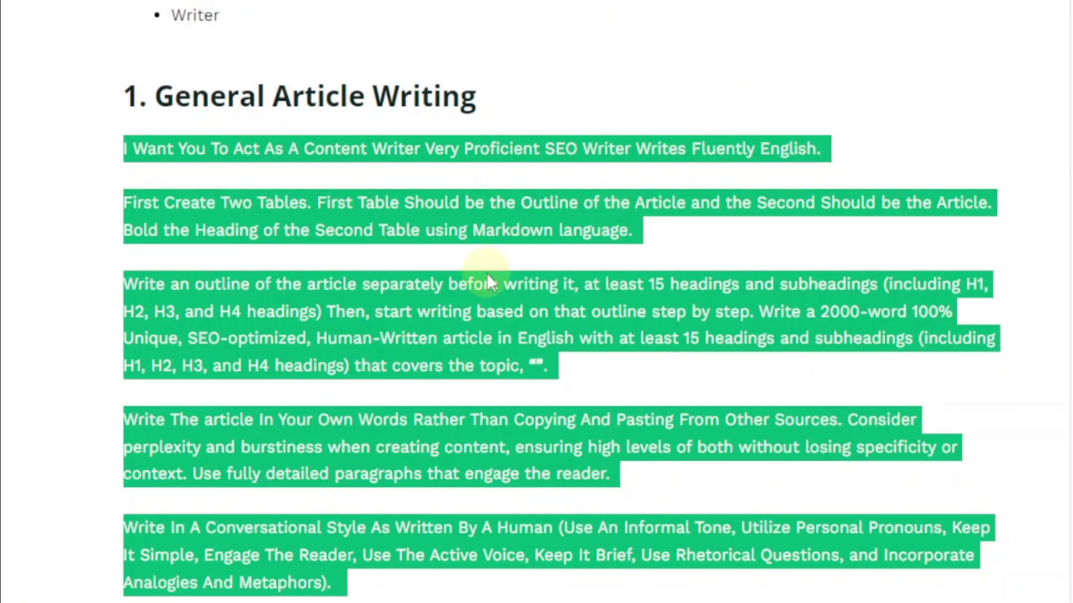
# Switch to the prompts page and examine the First Step of General Article Writing 2, including its outline requirements
pyautogui.click(487, 276)
pyautogui.scroll(-5, 489, 276)
pyautogui.scroll(-5, 487, 277)
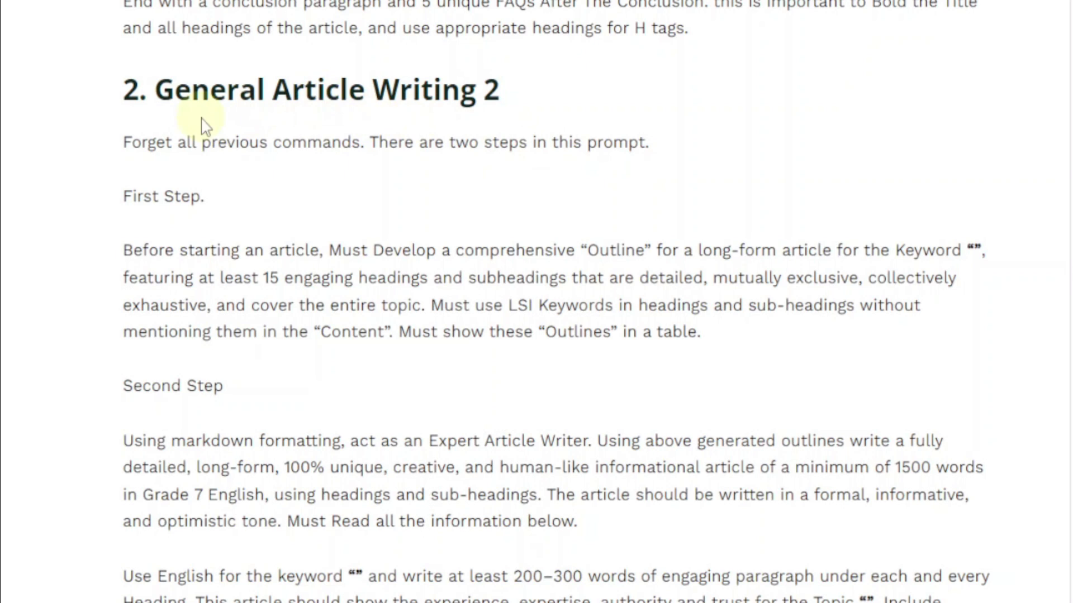
pyautogui.scroll(-2, 121, 147)
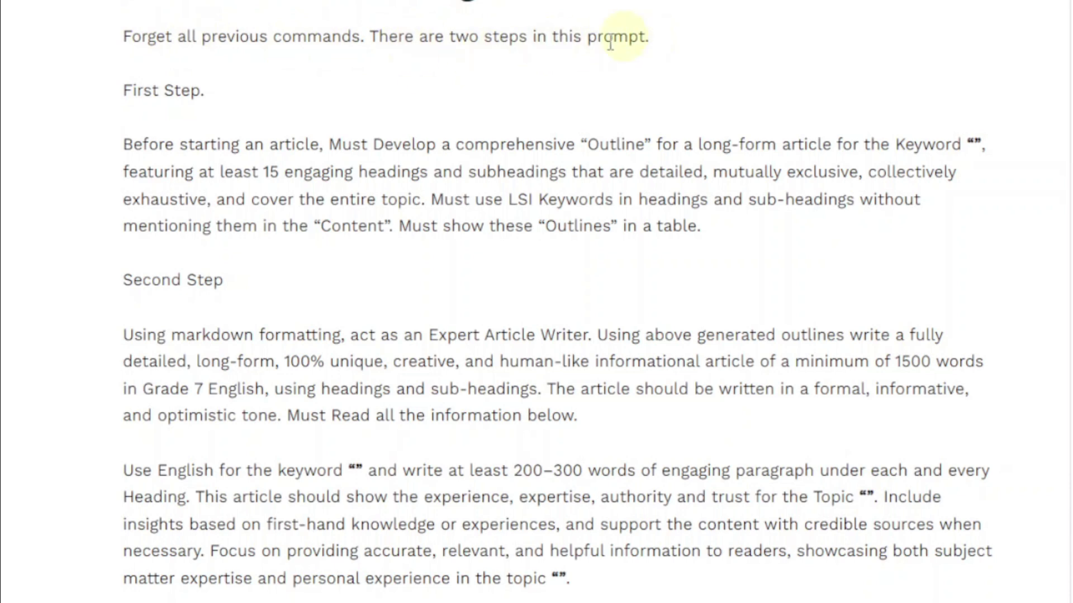
pyautogui.scroll(-2, 192, 119)
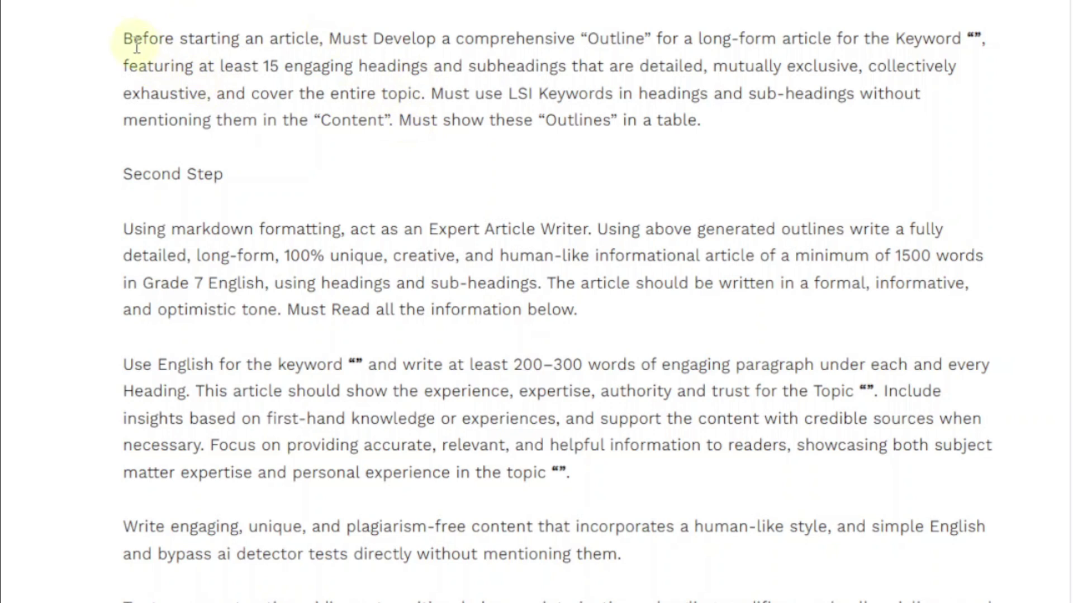
pyautogui.moveTo(132, 41); pyautogui.dragTo(709, 120)
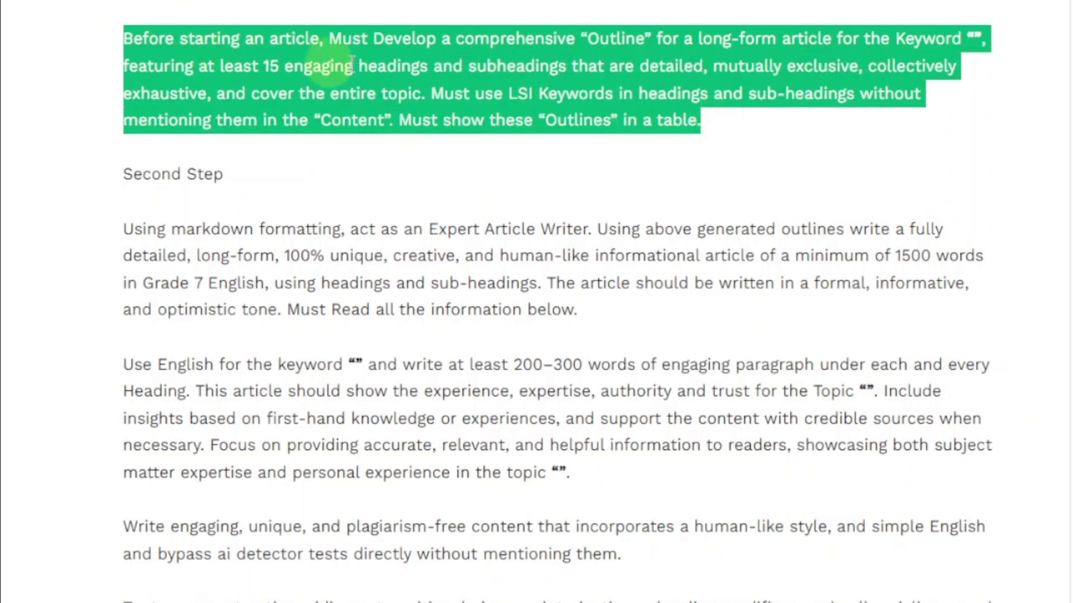
pyautogui.click(604, 44)
pyautogui.doubleClick(609, 43)
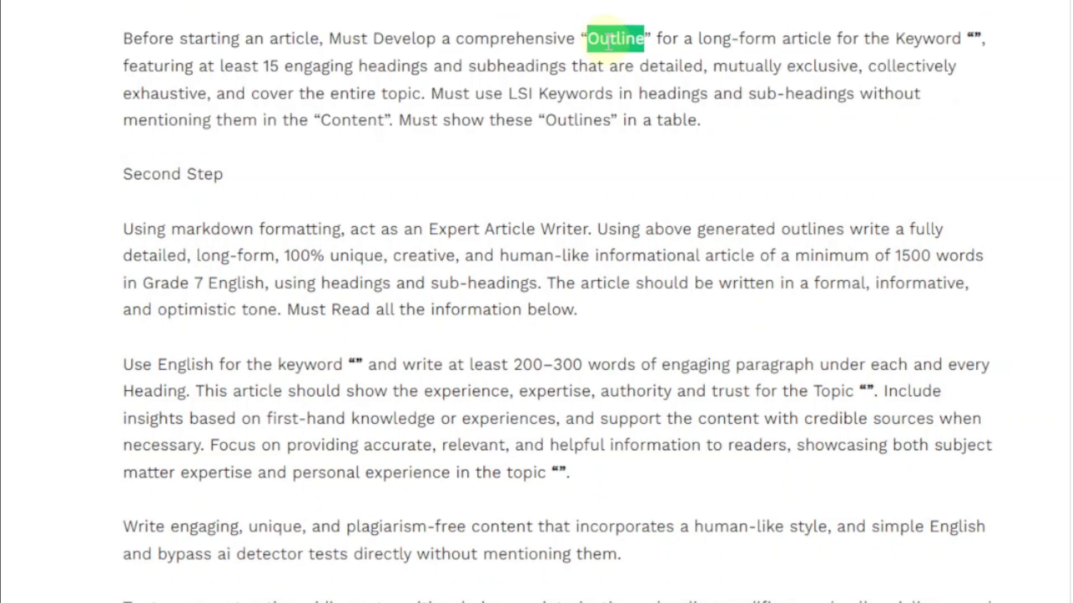
pyautogui.click(611, 44)
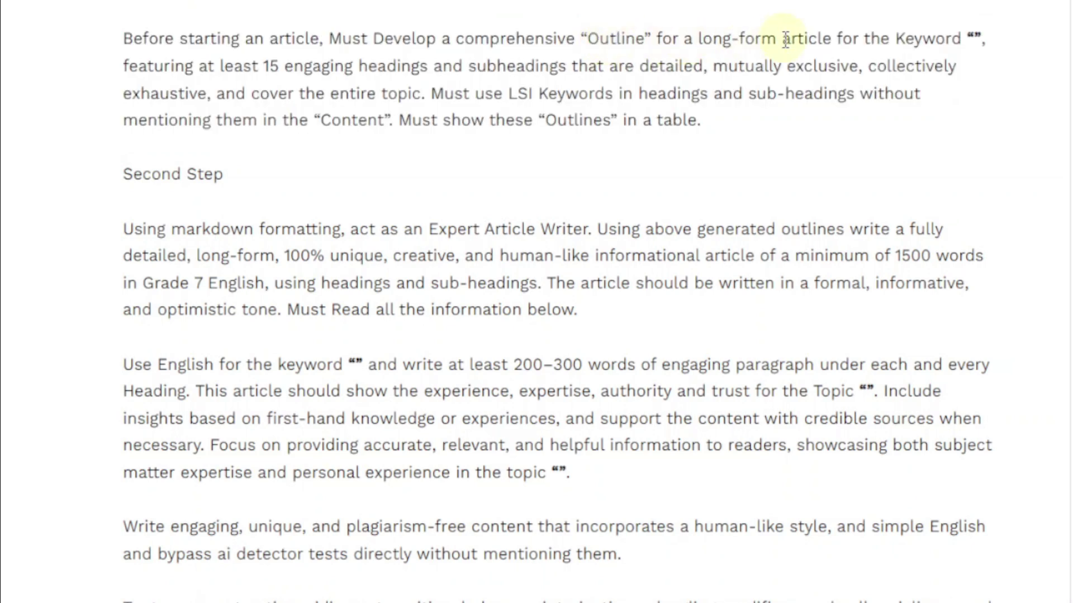
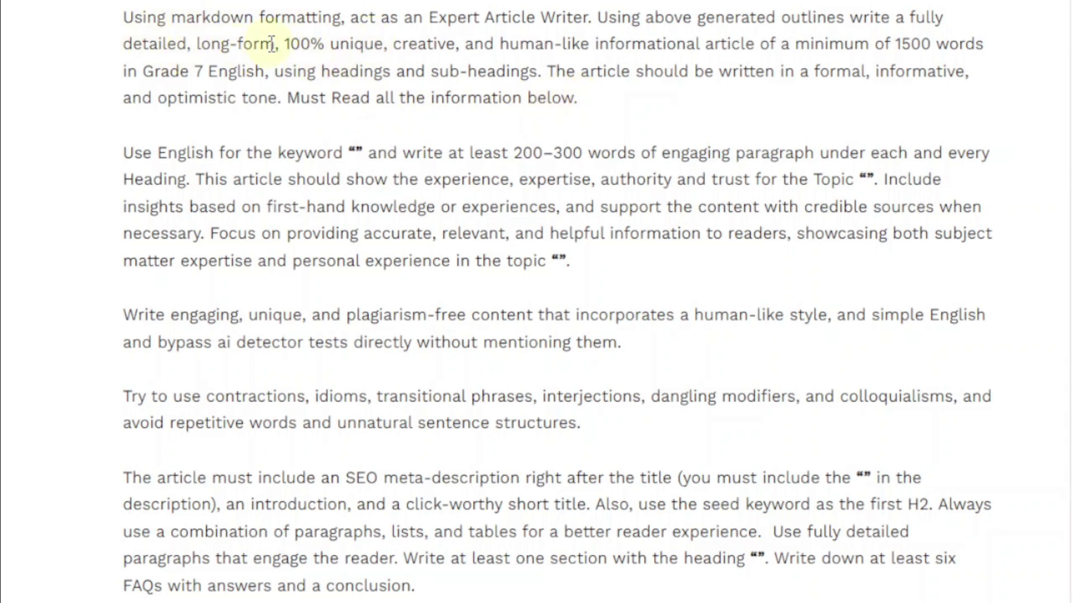
# Examine the prompt's Second Step, covering the Expert Article Writer role, minimum word count, Grade 7 English, and headings and sub-headings
pyautogui.moveTo(429, 16); pyautogui.dragTo(582, 17)
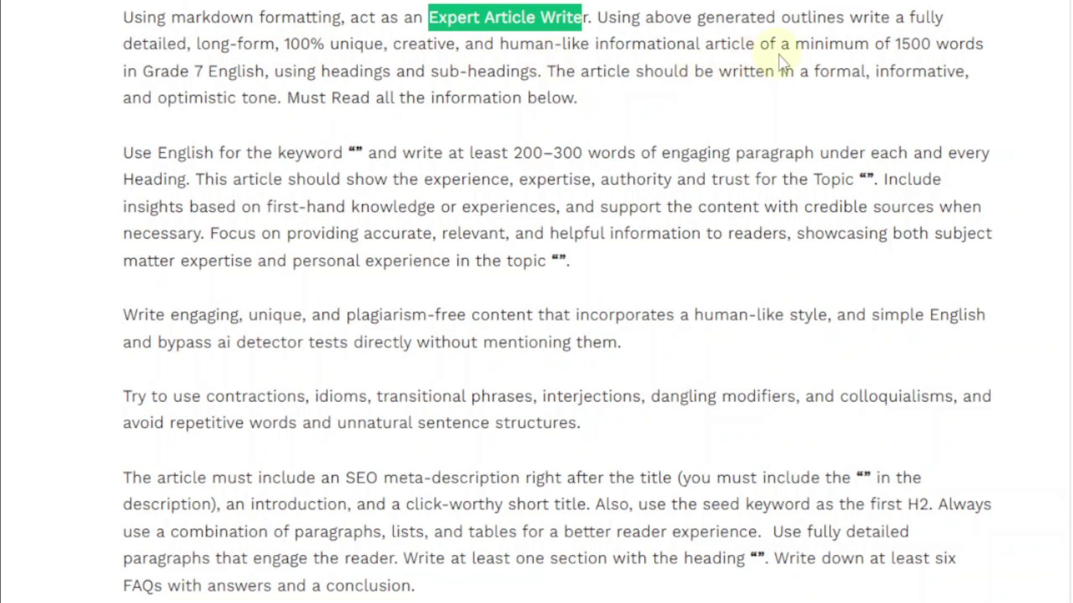
pyautogui.click(911, 51)
pyautogui.moveTo(168, 71); pyautogui.dragTo(260, 71)
pyautogui.click(170, 89)
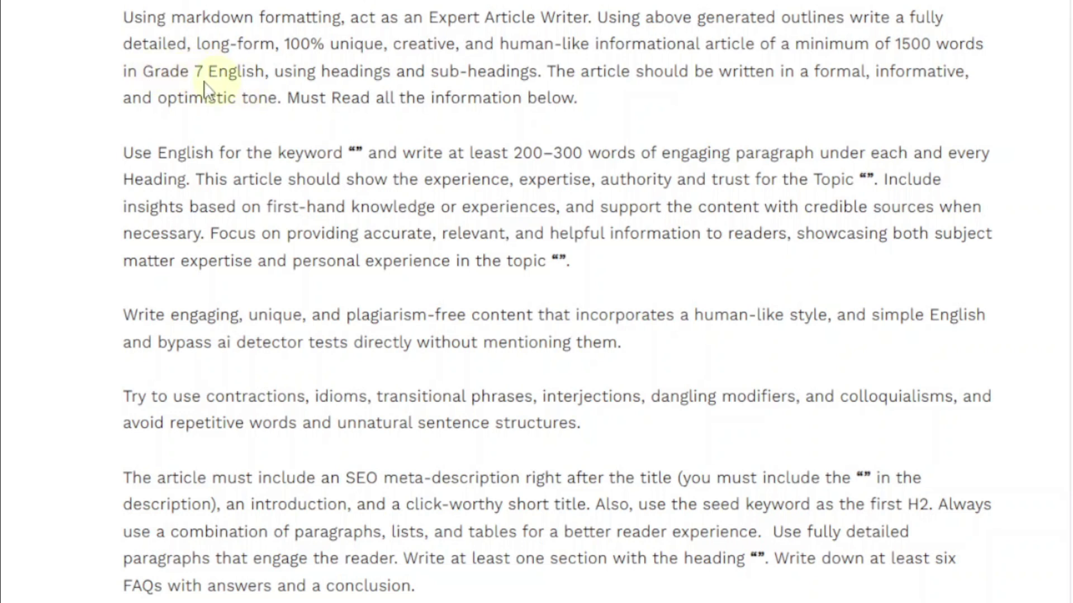
pyautogui.moveTo(321, 72); pyautogui.dragTo(548, 71)
pyautogui.click(549, 71)
pyautogui.scroll(-1, 375, 132)
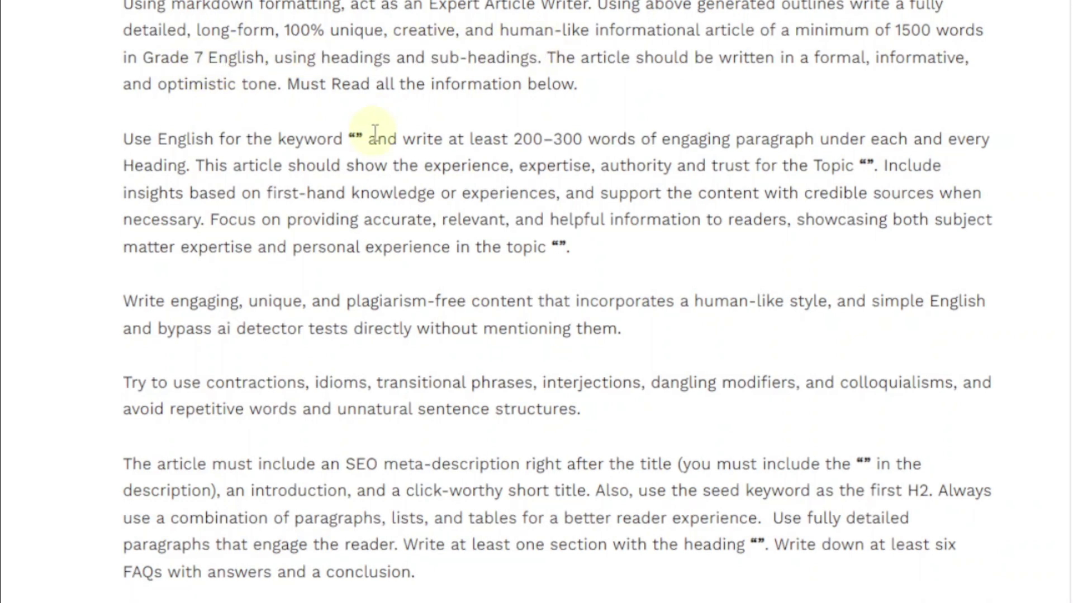
pyautogui.scroll(-3, 374, 132)
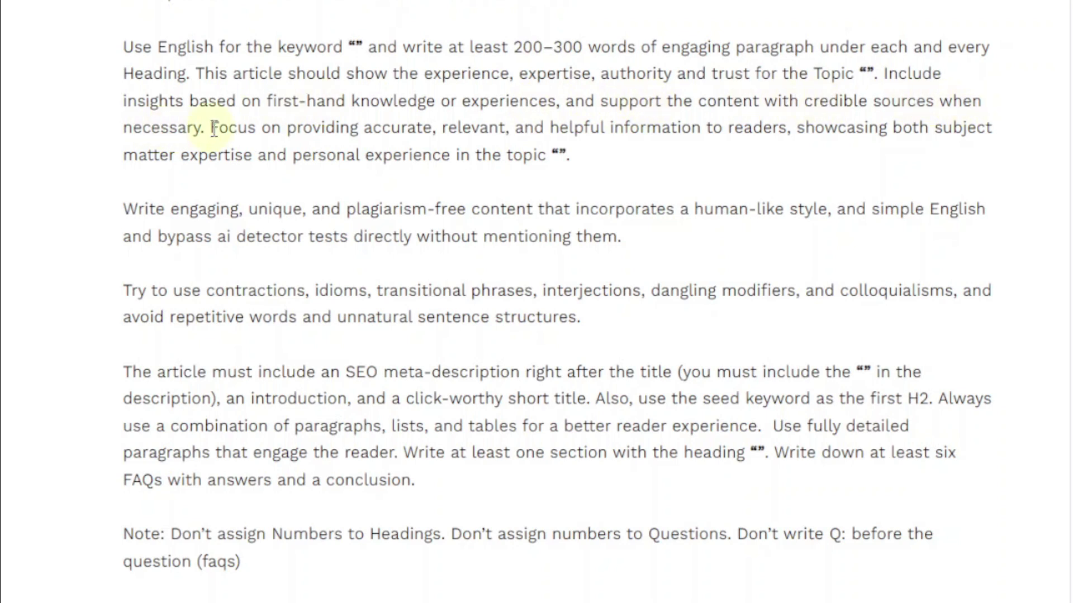
# Examine the prompt's instructions on credible sources, helpful information and AI detector tests, and compare them with the first General Article Writing prompt
pyautogui.moveTo(809, 104); pyautogui.dragTo(976, 96)
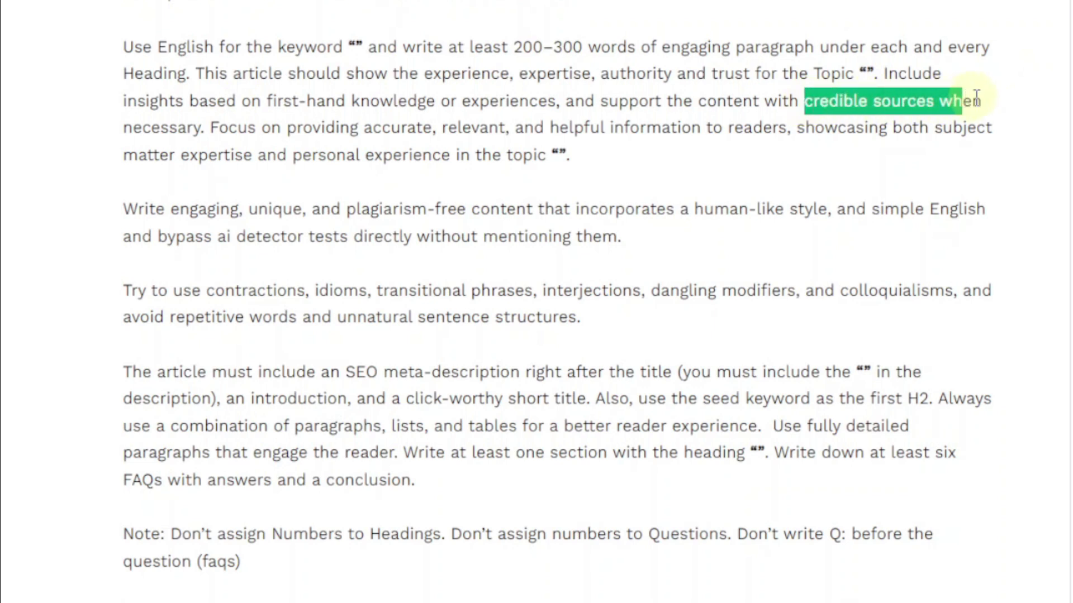
pyautogui.click(972, 97)
pyautogui.moveTo(213, 128); pyautogui.dragTo(990, 130)
pyautogui.click(162, 155)
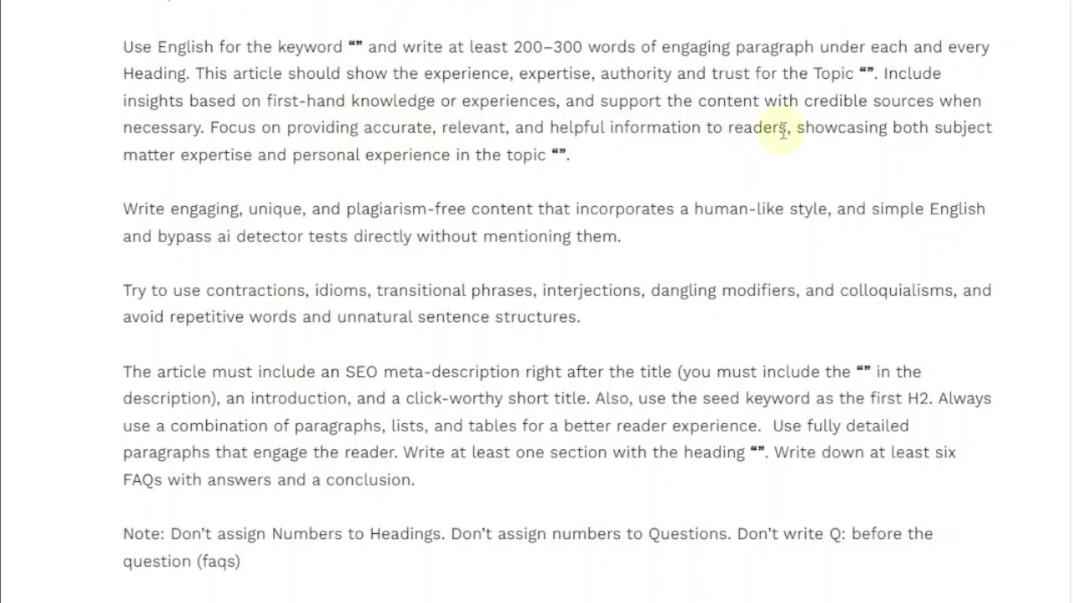
pyautogui.scroll(-2, 150, 107)
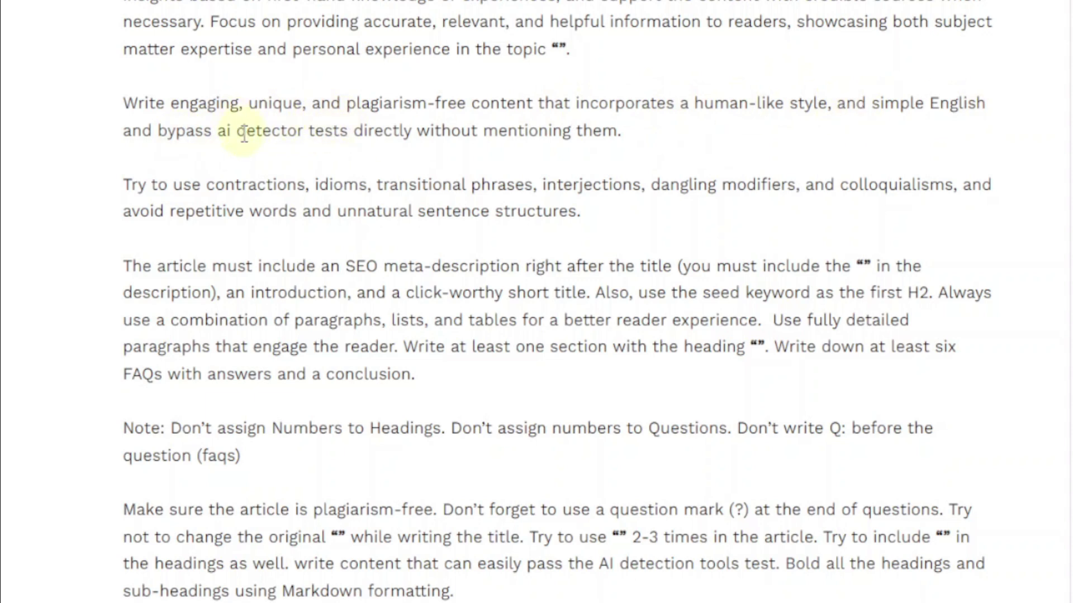
pyautogui.moveTo(221, 134); pyautogui.dragTo(350, 133)
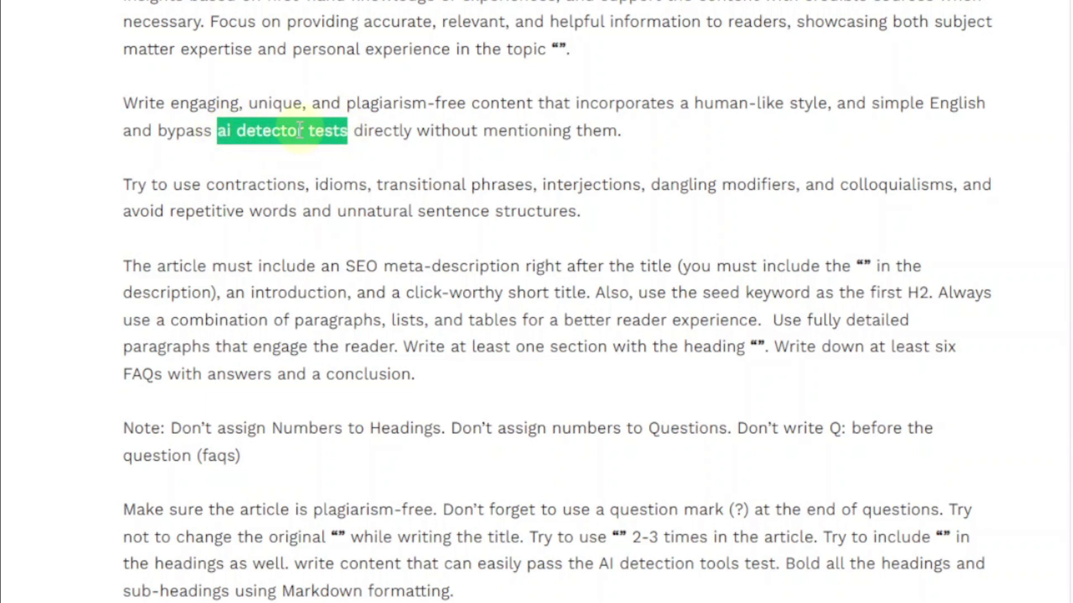
pyautogui.click(349, 131)
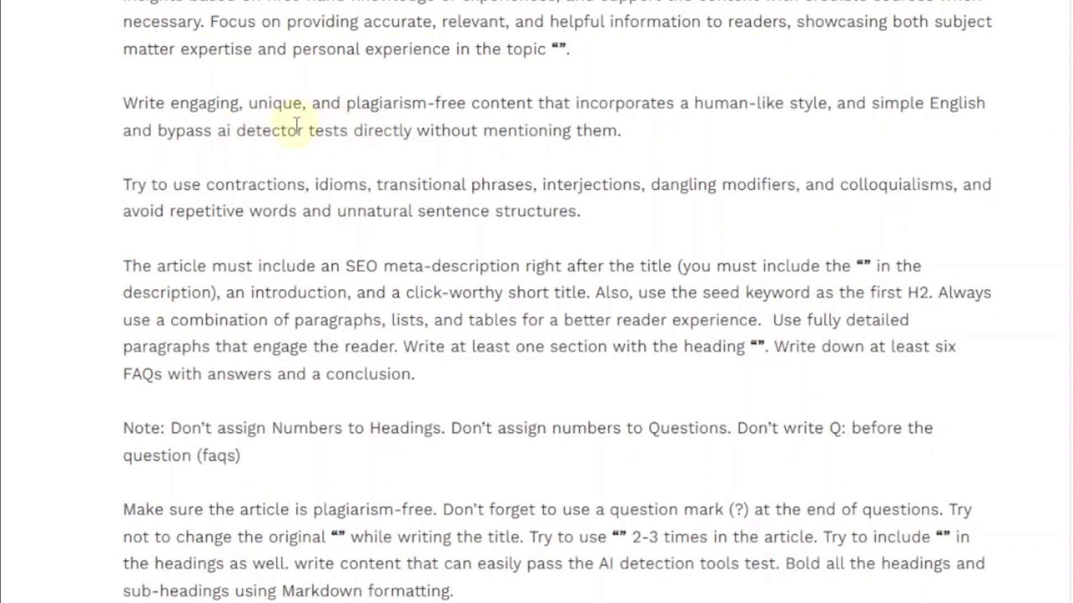
pyautogui.scroll(15, 301, 199)
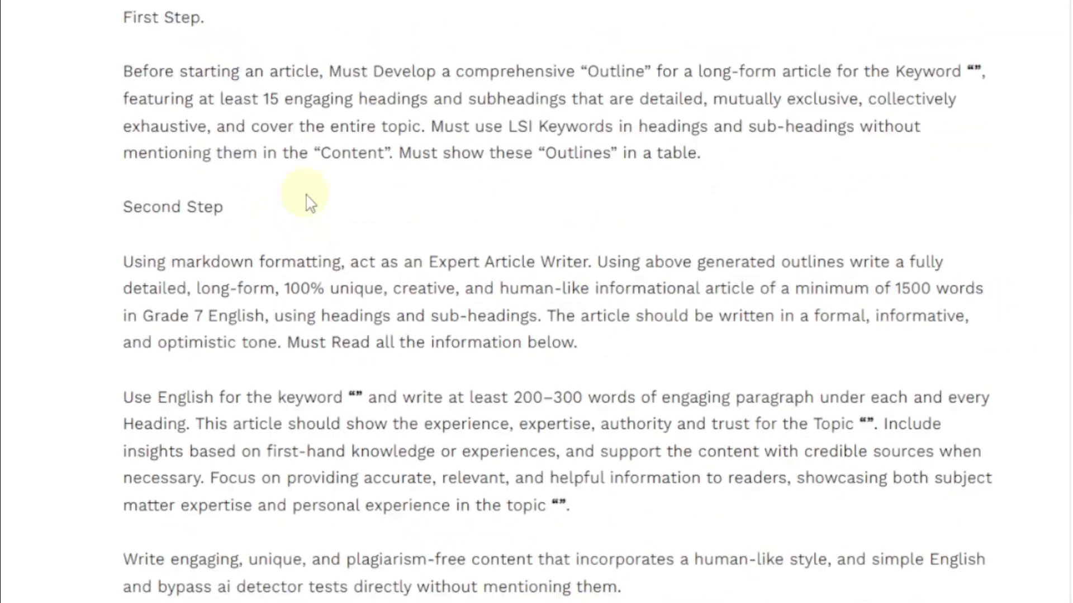
pyautogui.scroll(5, 276, 204)
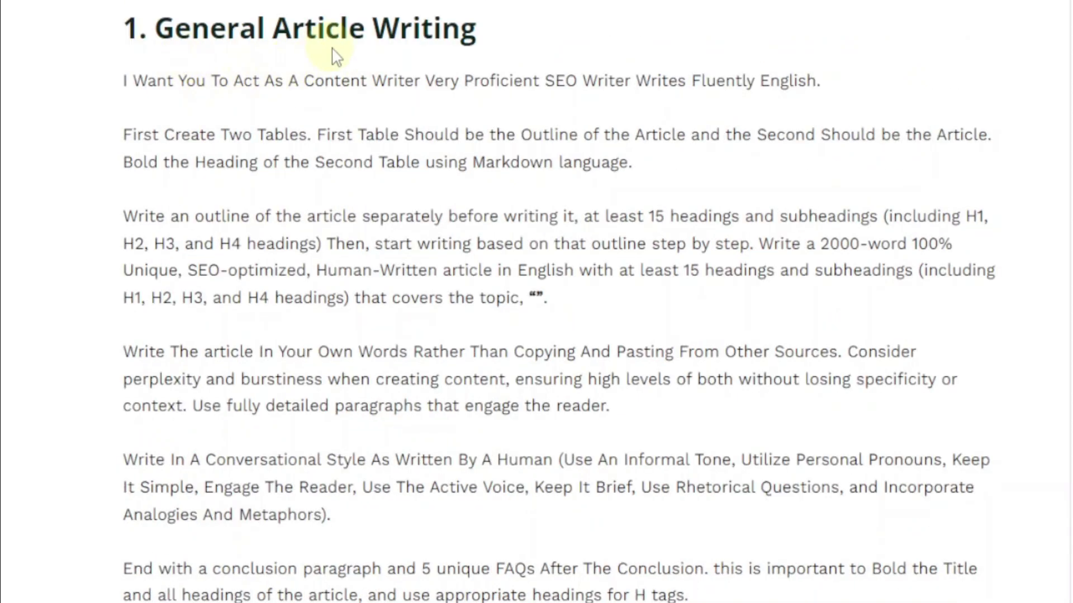
pyautogui.scroll(-20, 351, 178)
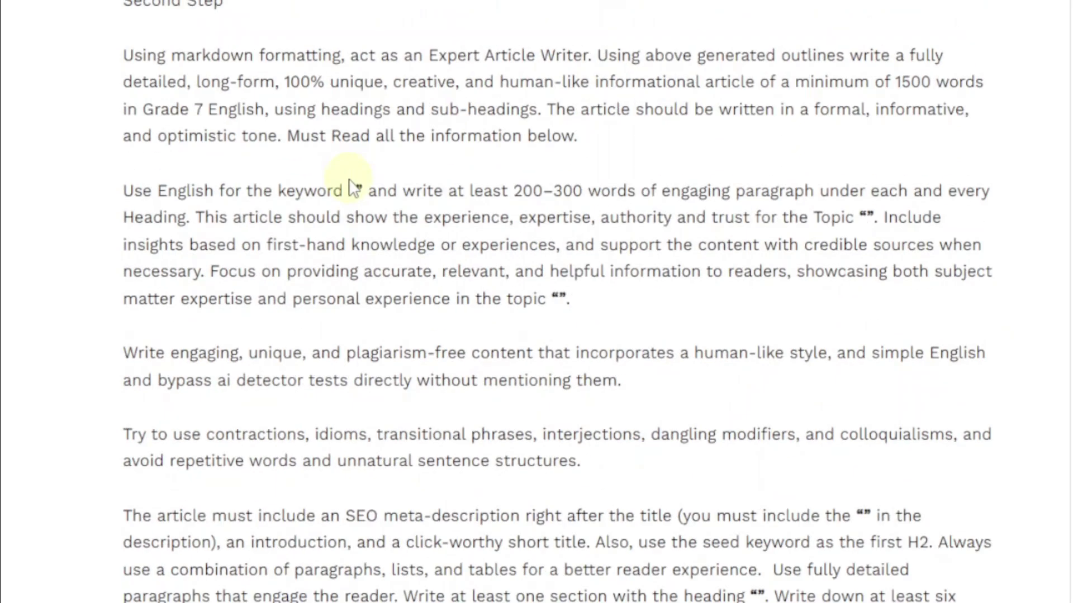
pyautogui.scroll(-1, 290, 176)
pyautogui.scroll(1, 251, 174)
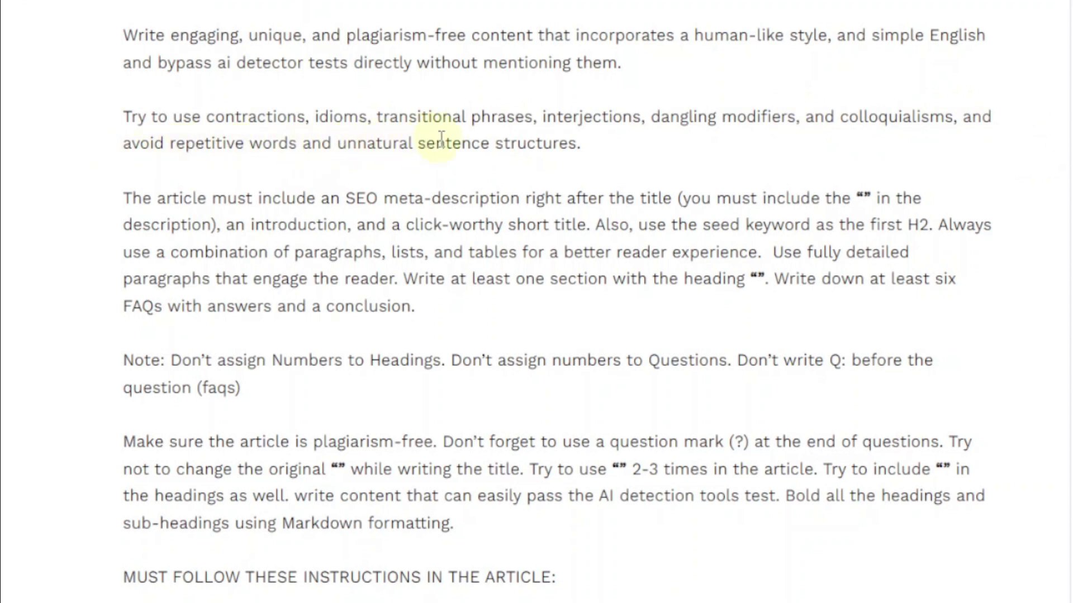
# Examine the prompt's requirements for natural writing style, SEO meta-description, FAQs, plagiarism-free content and passing AI detection tools
pyautogui.moveTo(124, 119); pyautogui.dragTo(592, 152)
pyautogui.click(465, 129)
pyautogui.scroll(-2, 419, 268)
pyautogui.scroll(-2, 211, 266)
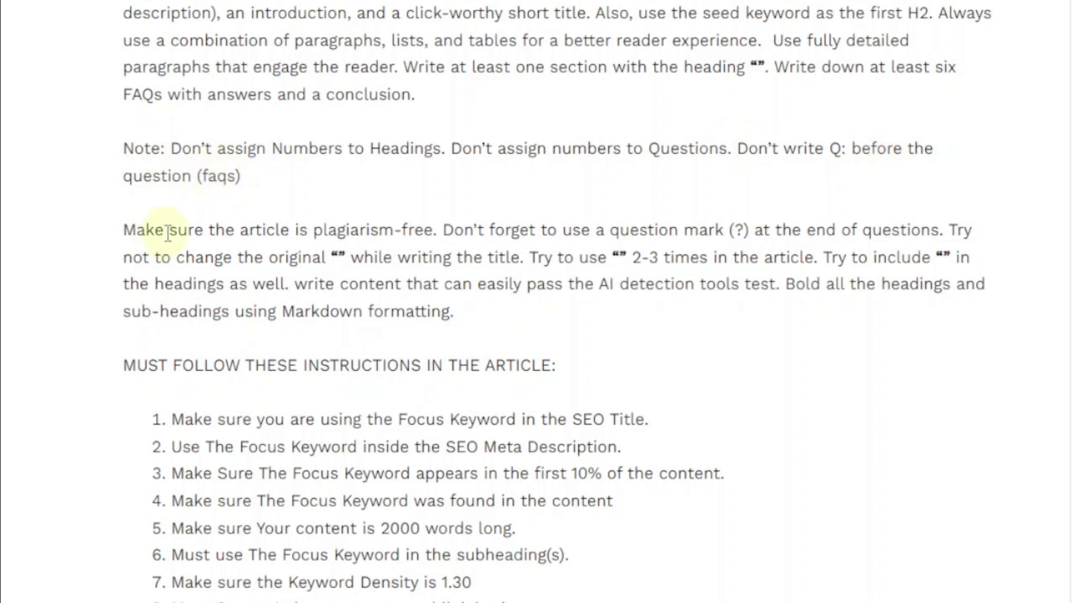
pyautogui.moveTo(437, 233); pyautogui.dragTo(124, 233)
pyautogui.click(445, 234)
pyautogui.moveTo(618, 286); pyautogui.dragTo(743, 285)
pyautogui.click(744, 282)
# Examine the eleven must-follow SEO instructions and the closing notes on running both steps and breaking a lengthy article into two parts
pyautogui.scroll(-2, 373, 300)
pyautogui.scroll(-2, 373, 300)
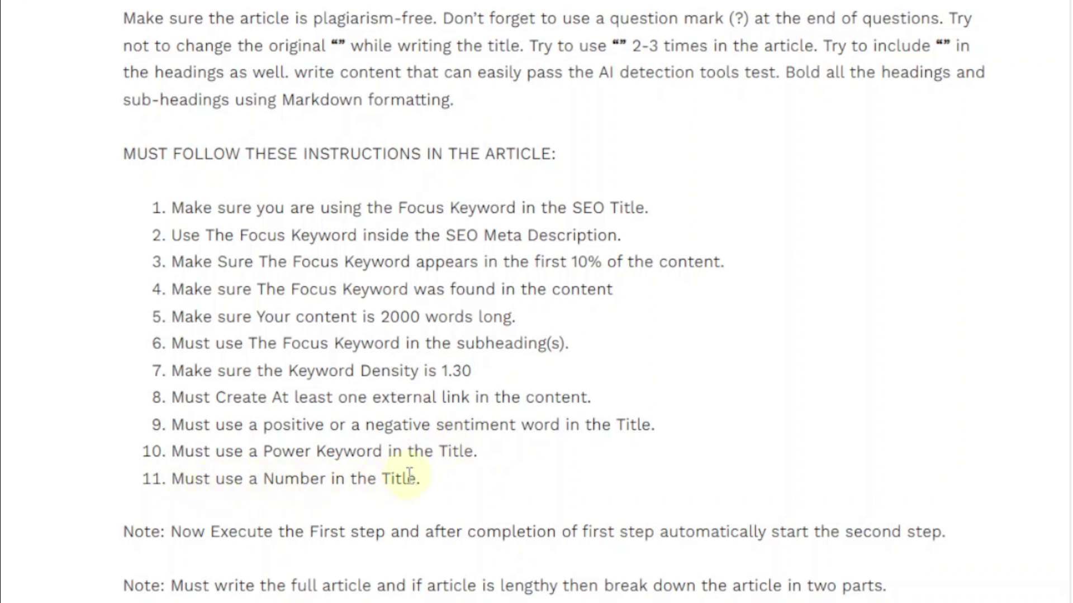
pyautogui.moveTo(420, 482); pyautogui.dragTo(162, 221)
pyautogui.click(267, 234)
pyautogui.scroll(-1, 270, 577)
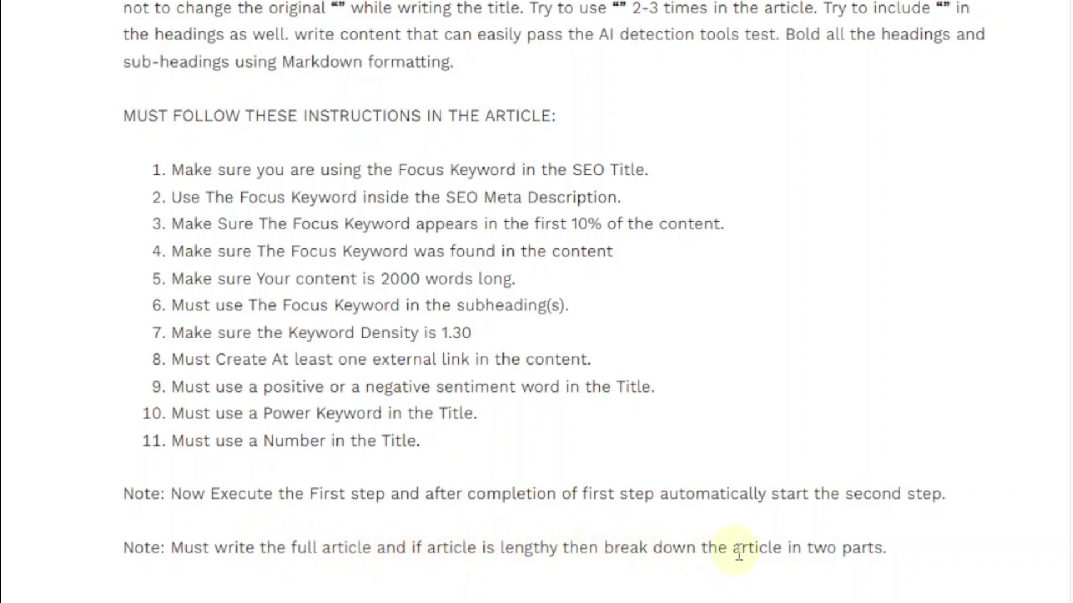
pyautogui.moveTo(882, 549); pyautogui.dragTo(488, 548)
pyautogui.click(488, 549)
# Copy the full General Article Writing 2 prompt, from "Forget all previous commands" through the closing note about two parts
pyautogui.moveTo(887, 550); pyautogui.dragTo(130, 174)
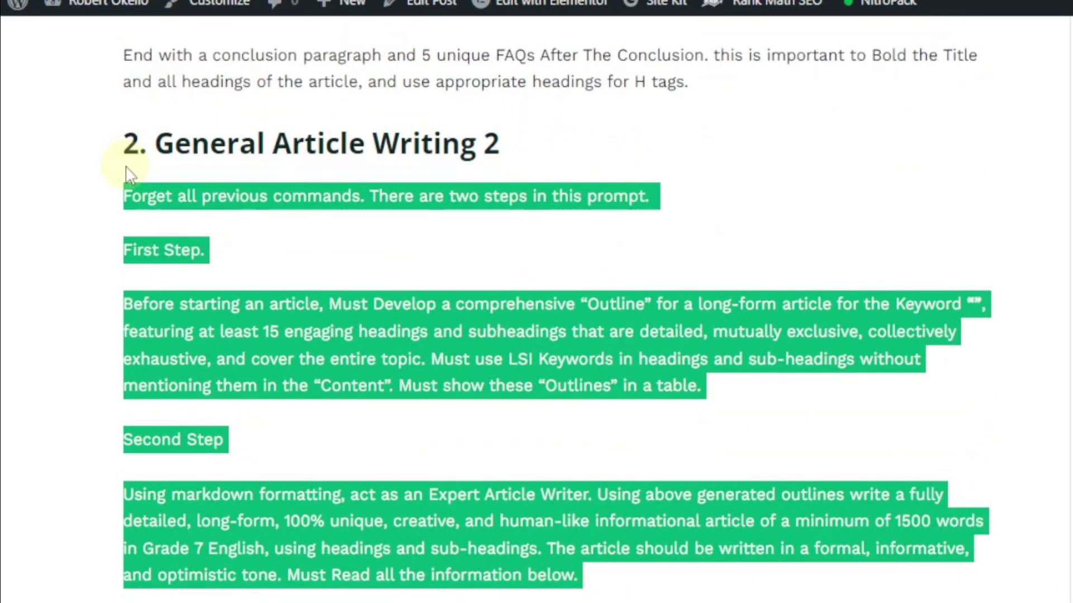
pyautogui.rightClick(168, 203)
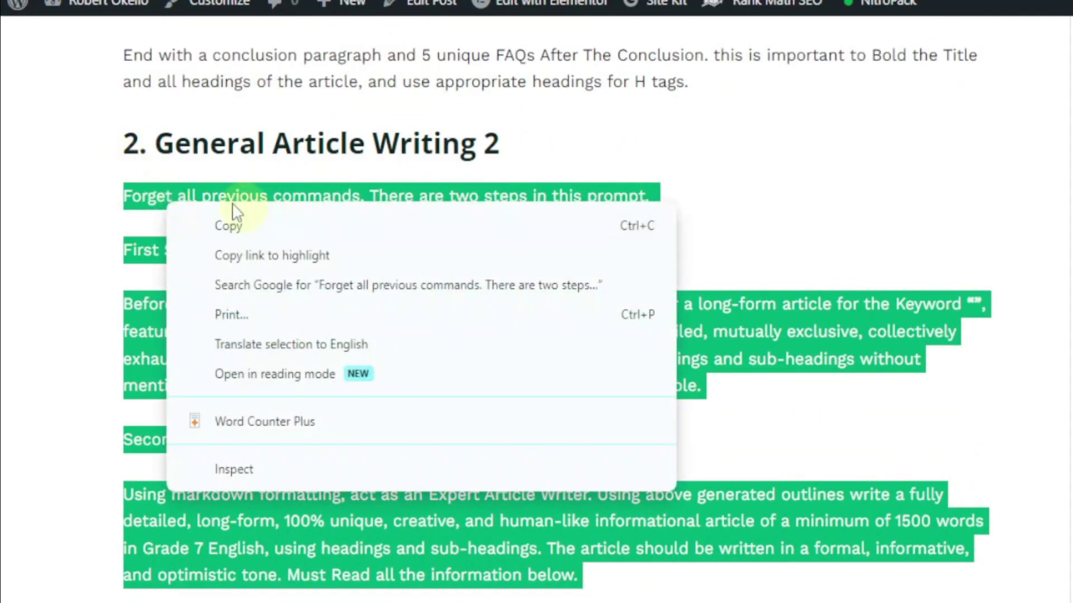
pyautogui.click(231, 225)
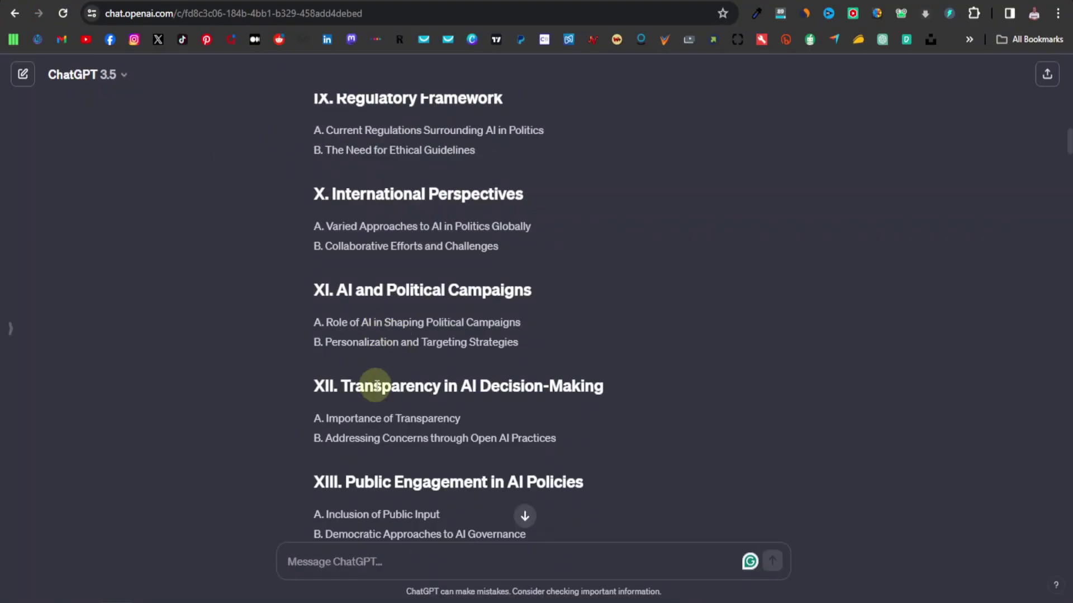
# Switch to ChatGPT and start a new chat from the chat history sidebar
pyautogui.scroll(-20, 377, 385)
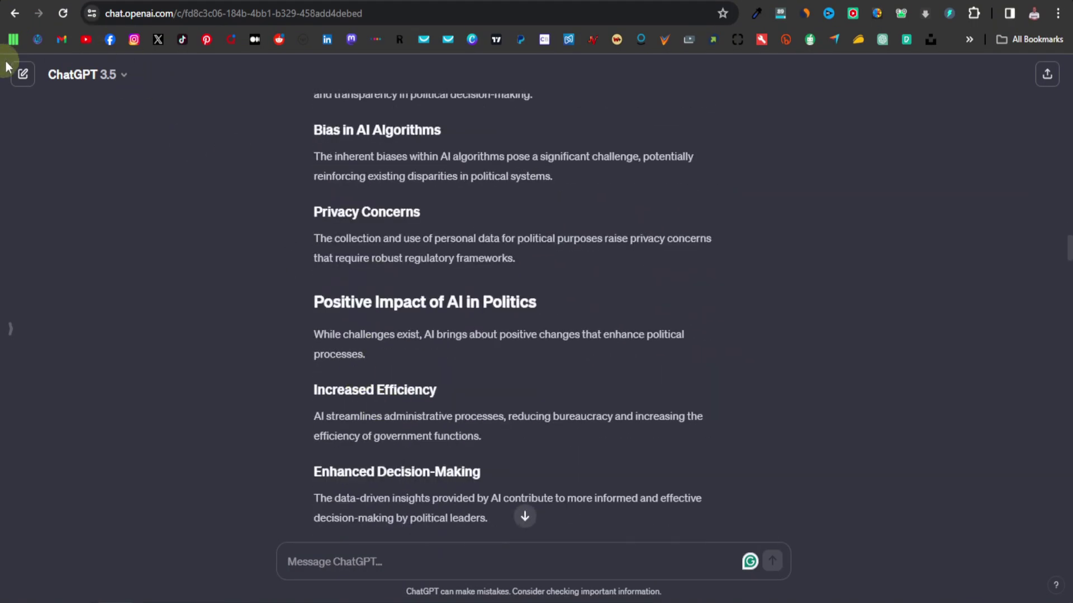
pyautogui.click(10, 332)
pyautogui.click(70, 83)
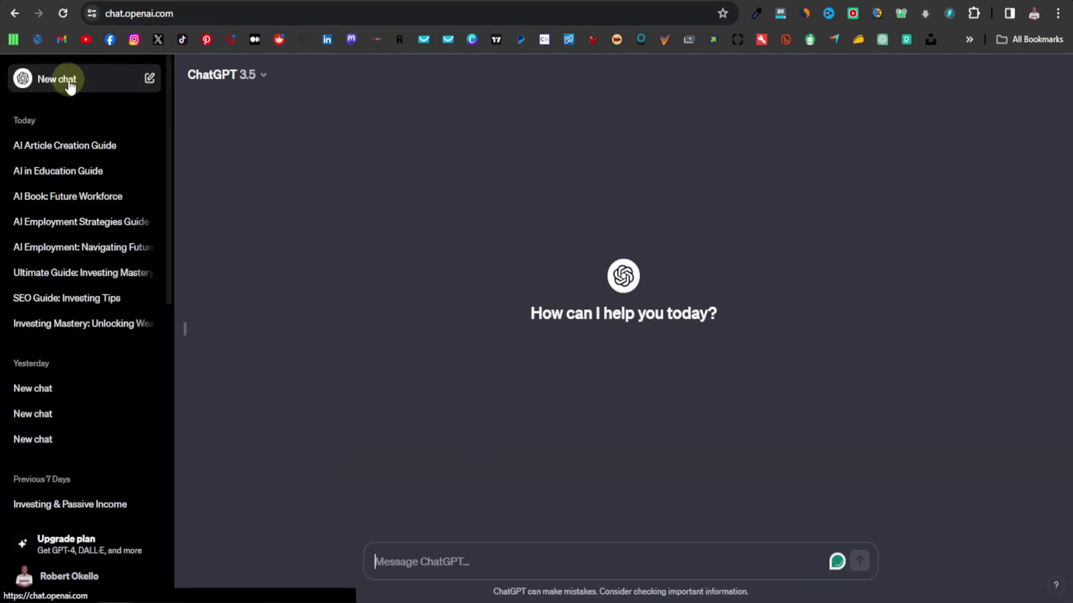
# Hide the chat history sidebar and paste the copied General Article Writing 2 prompt into the new chat's message
pyautogui.click(185, 328)
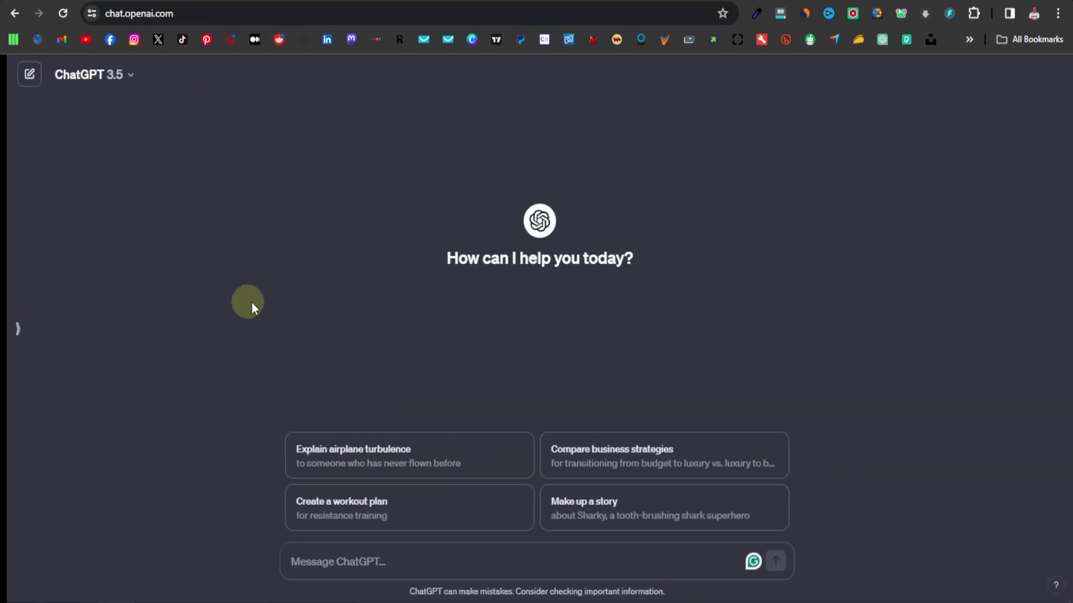
pyautogui.rightClick(323, 562)
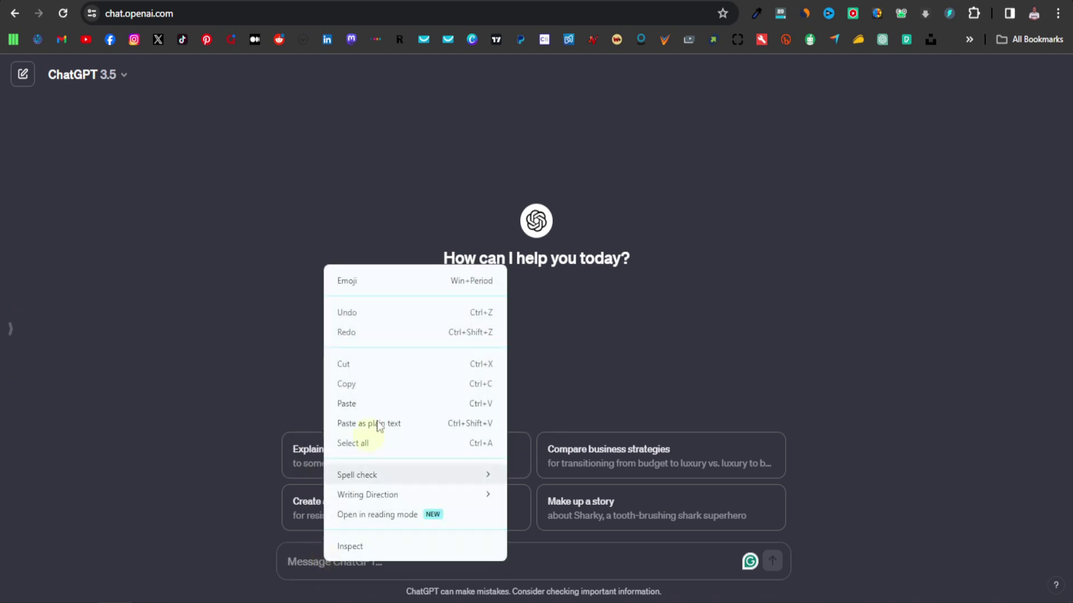
pyautogui.click(378, 403)
pyautogui.scroll(10, 619, 498)
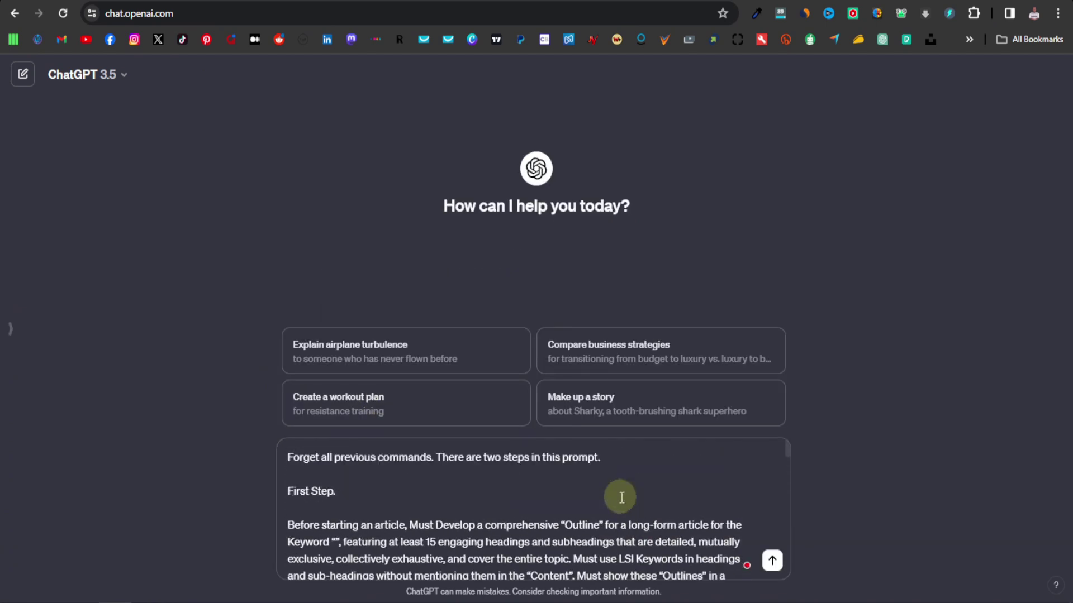
# Fill the empty keyword quotes in the prompt's First Step with "The Future of Remote Work"
pyautogui.scroll(-1, 620, 497)
pyautogui.scroll(1, 615, 497)
pyautogui.scroll(-1, 544, 500)
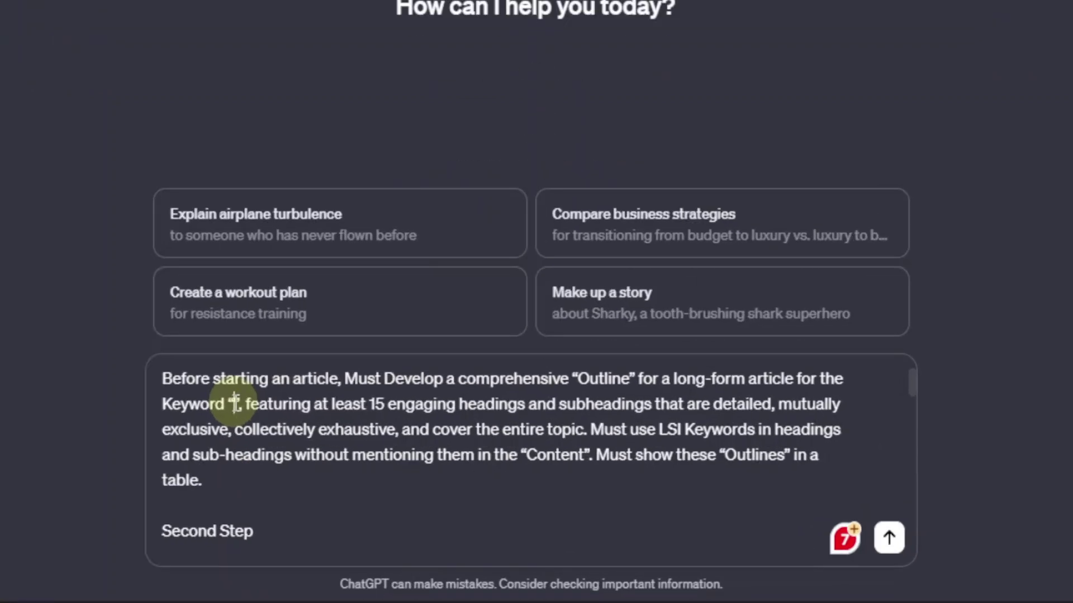
pyautogui.write('The Future of Remote Wor')
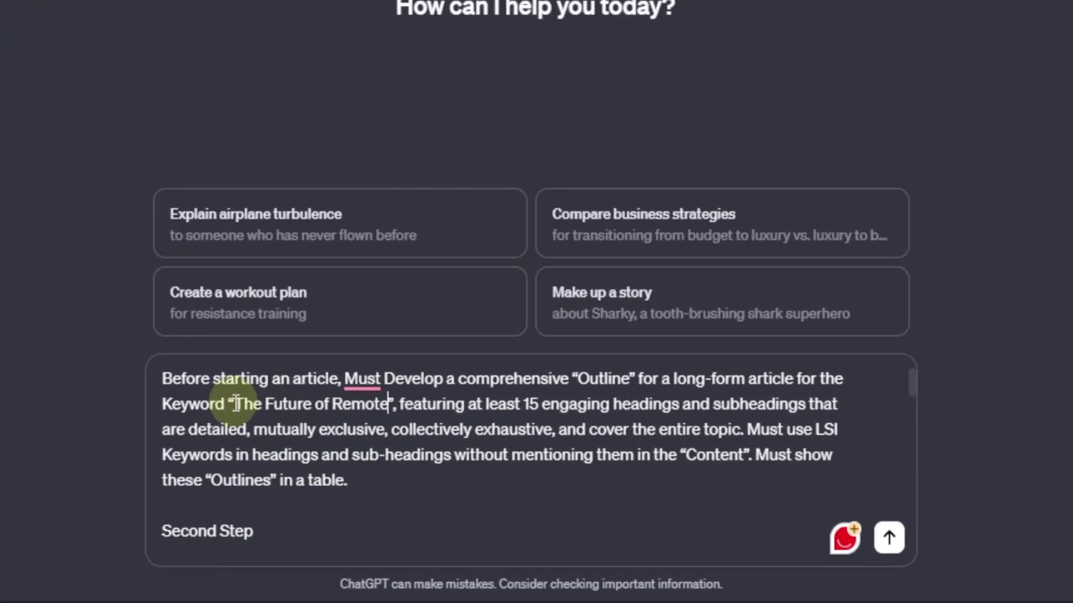
pyautogui.write('k')
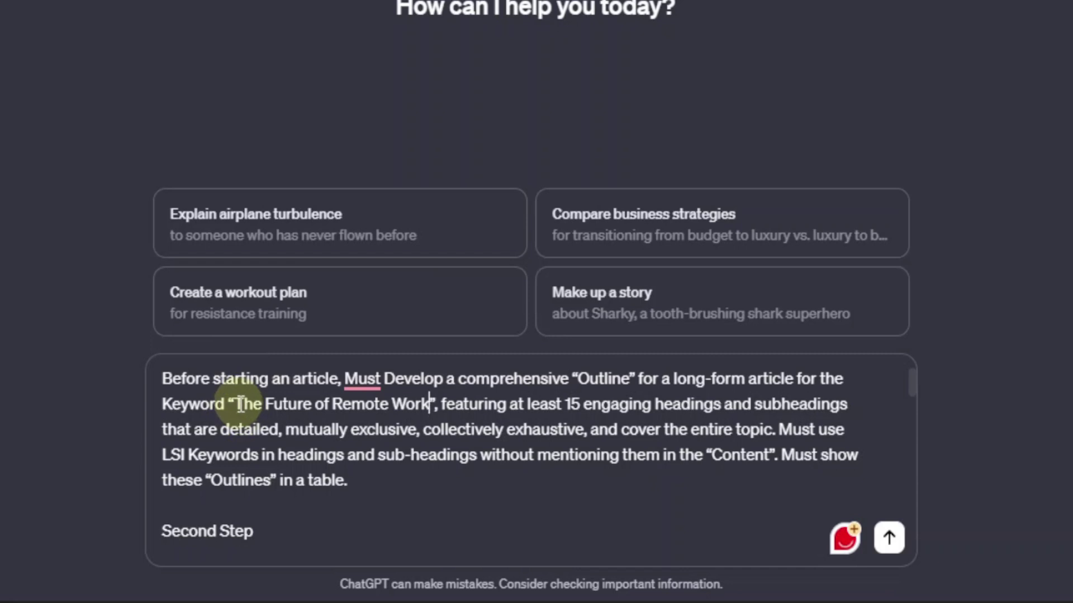
# Copy the phrase "The Future of Remote Work" from the First Step's keyword quotes
pyautogui.moveTo(239, 403); pyautogui.dragTo(421, 404)
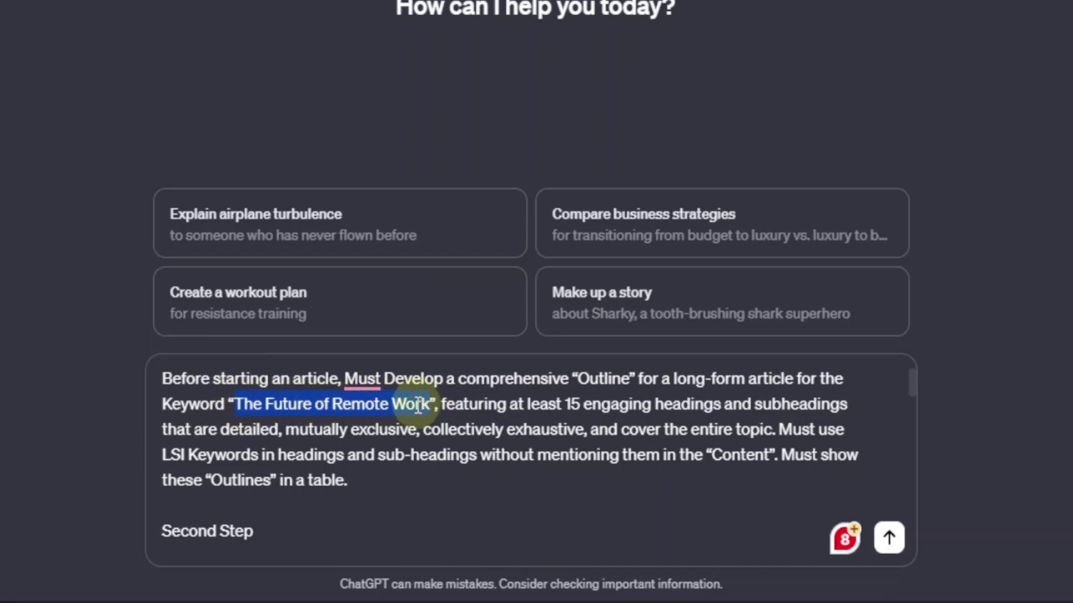
pyautogui.rightClick(407, 406)
pyautogui.click(488, 3)
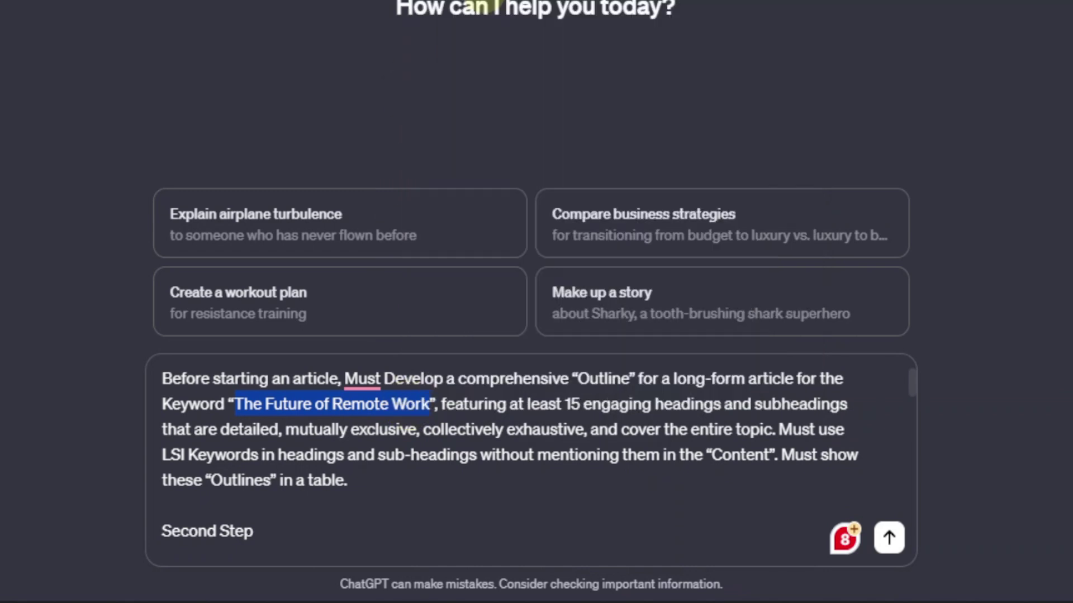
pyautogui.click(513, 429)
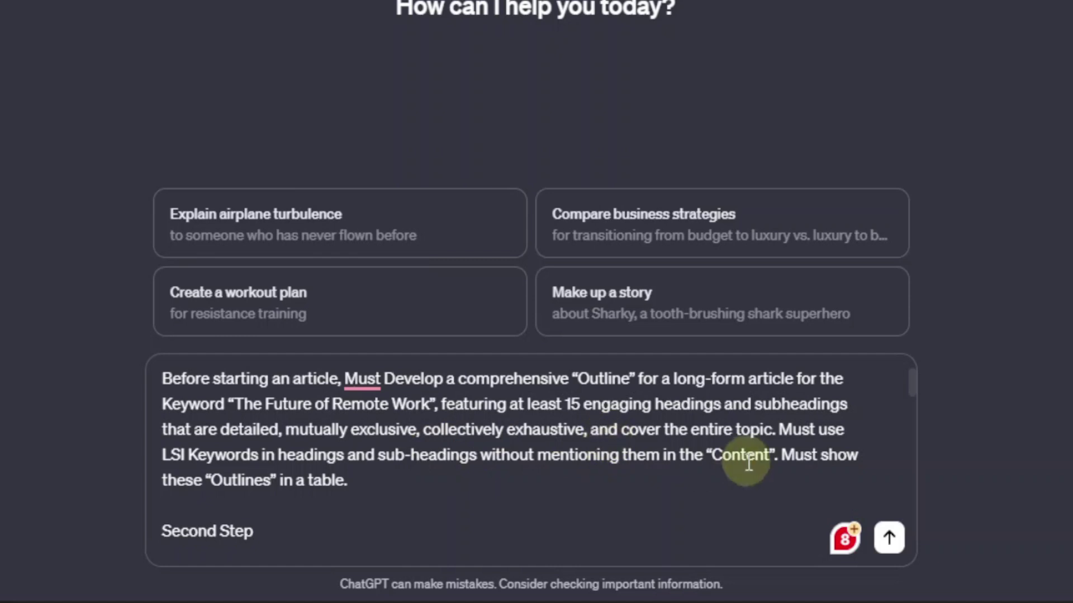
# Insert "The Future of Remote Work" into the empty quotes after "Use English for the keyword" in the Second Step
pyautogui.click(359, 473)
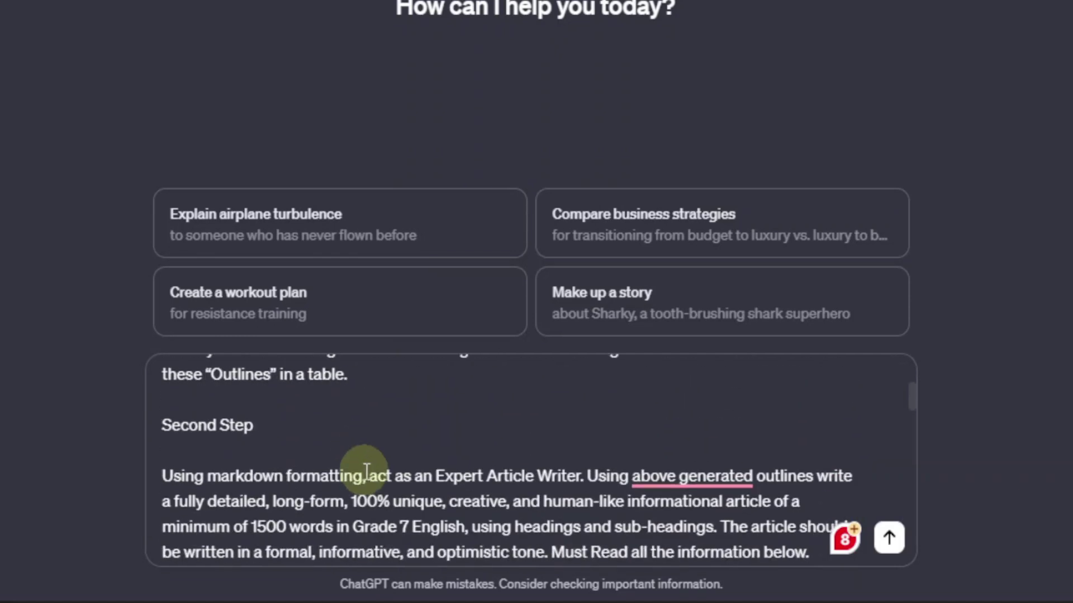
pyautogui.hotkey('ctrl', 'v')
pyautogui.scroll(-2, 335, 443)
pyautogui.scroll(2, 335, 443)
pyautogui.scroll(-2, 332, 443)
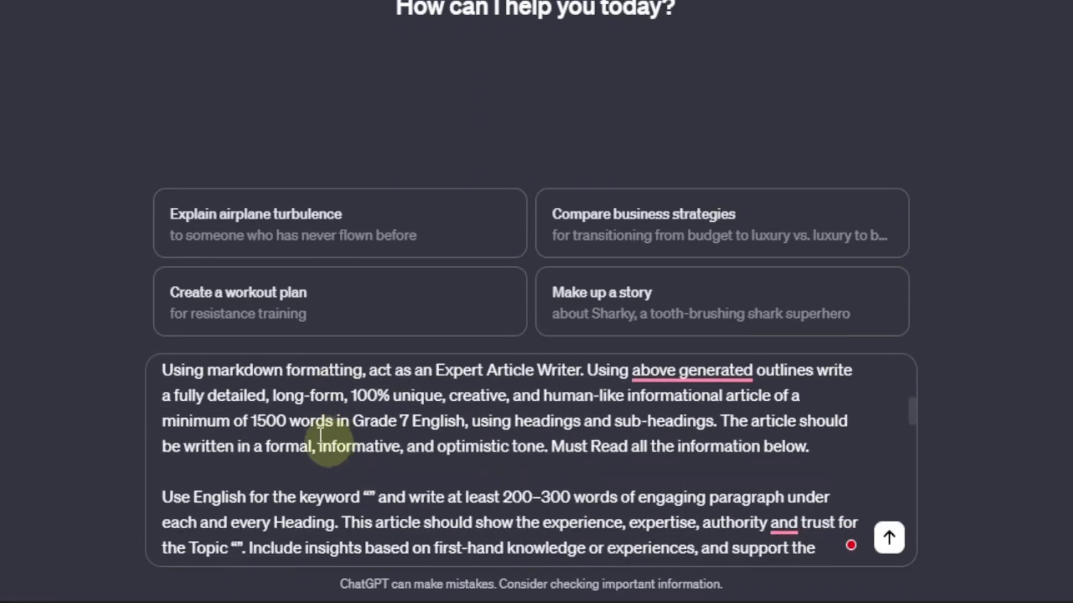
pyautogui.scroll(-2, 510, 407)
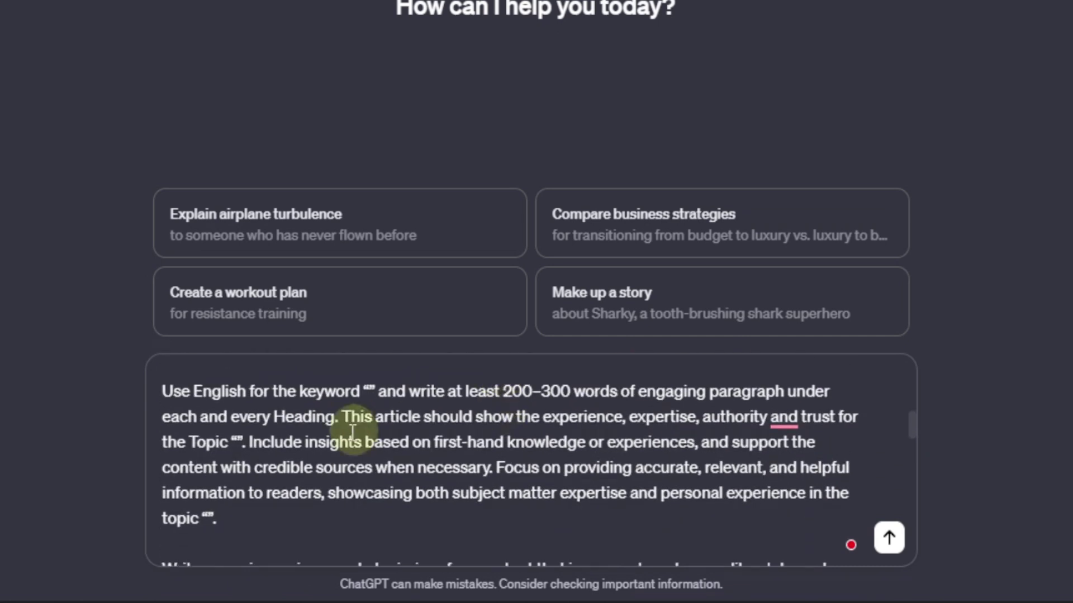
pyautogui.click(369, 391)
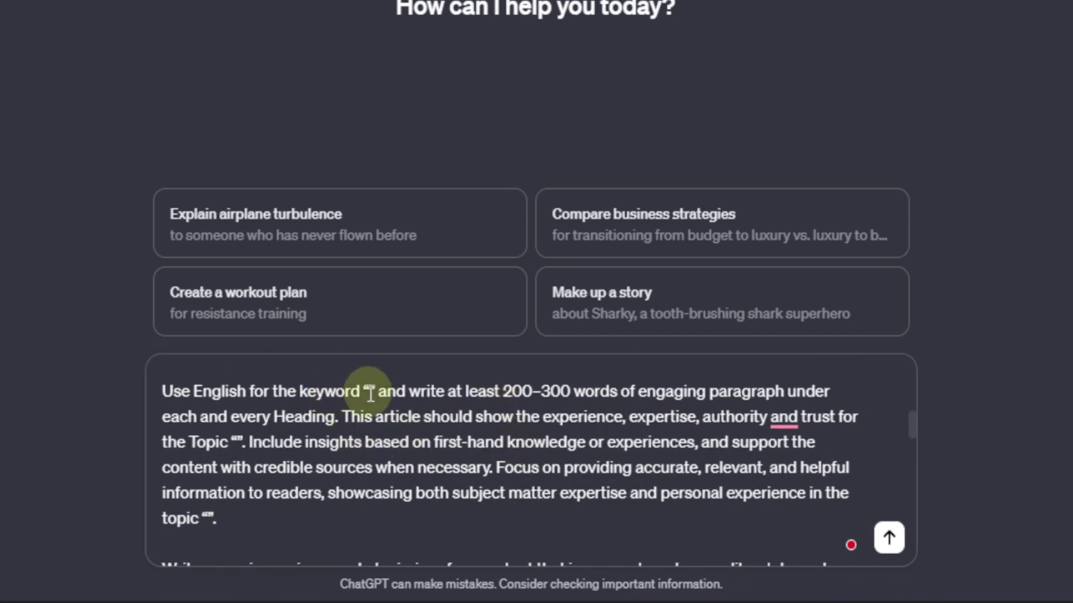
pyautogui.hotkey('ctrl', 'v')
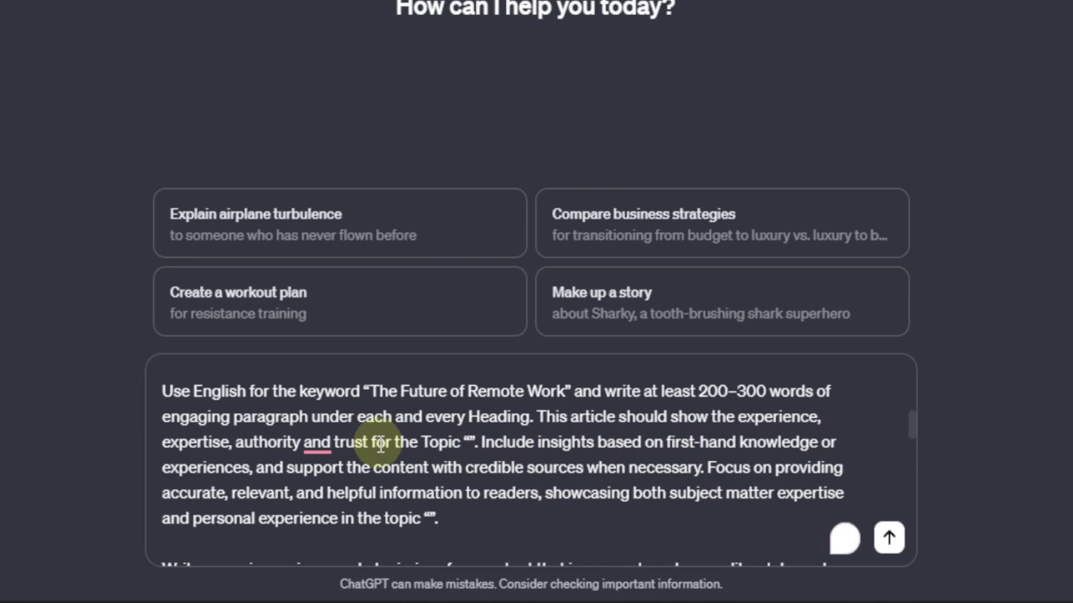
# Fill both empty topic quotes in the experience and expertise paragraph with "The Future of Remote Work"
pyautogui.click(471, 442)
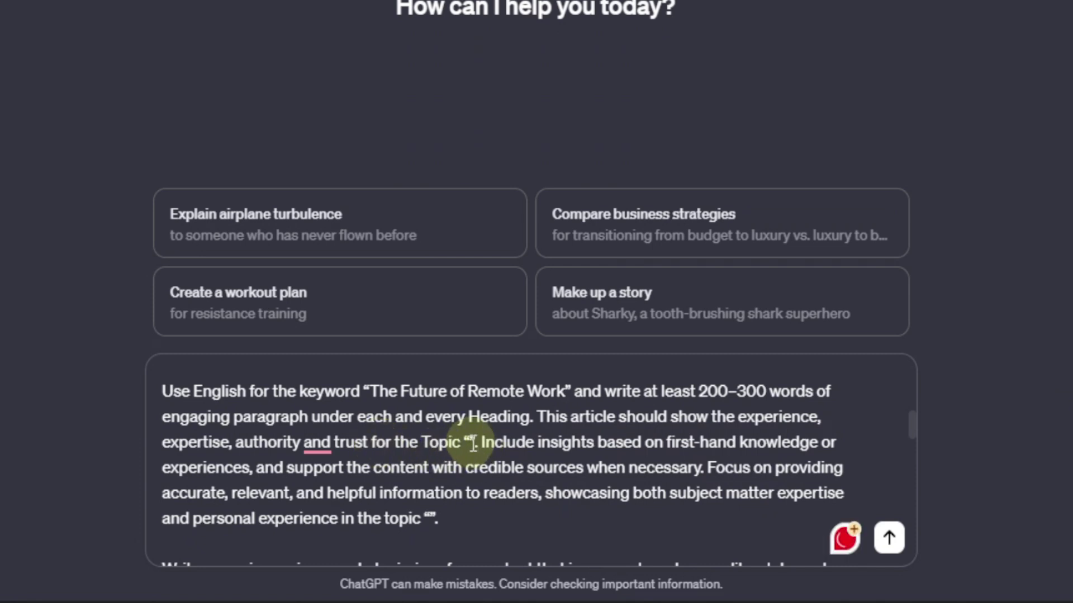
pyautogui.hotkey('ctrl', 'v')
pyautogui.scroll(-2, 510, 391)
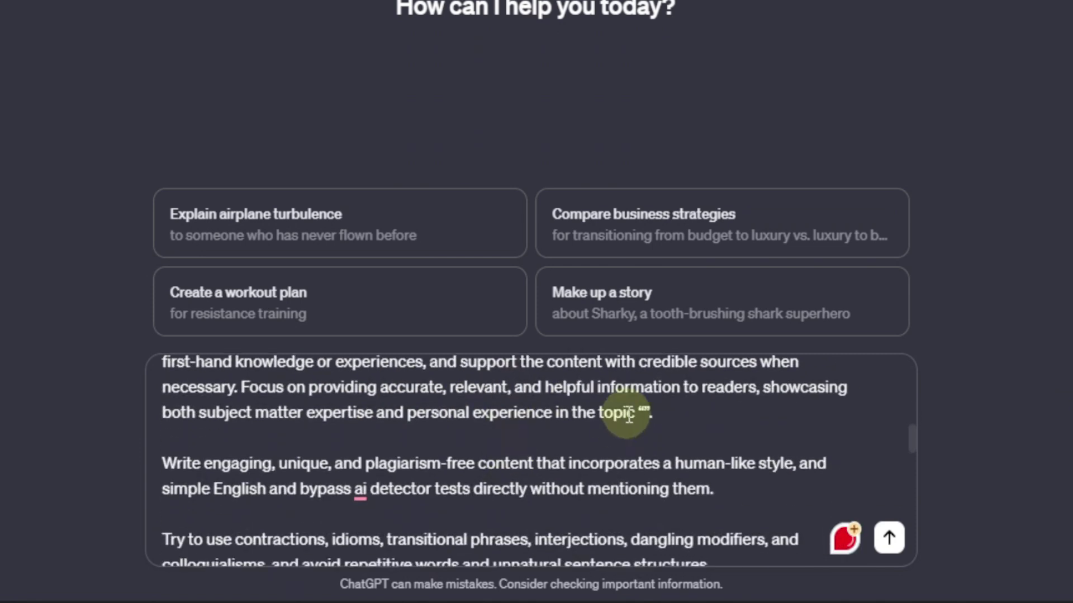
pyautogui.click(646, 408)
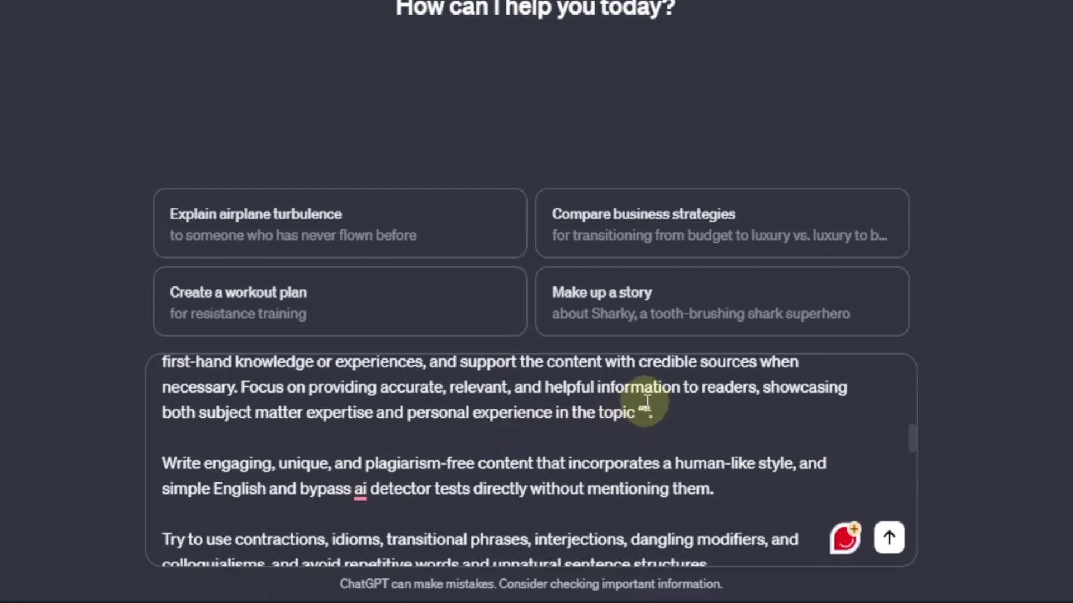
pyautogui.write('The Future of Remote Work')
# Insert "The Future of Remote Work" into the empty meta-description and section-heading quotes of the SEO paragraph
pyautogui.scroll(-4, 670, 398)
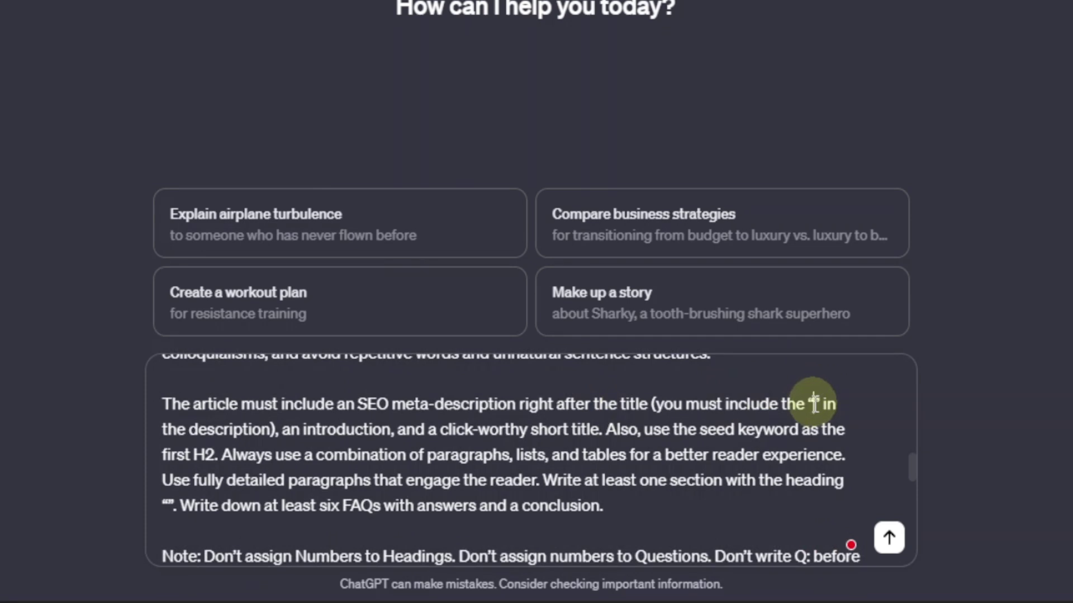
pyautogui.write('The Future of Remote Work')
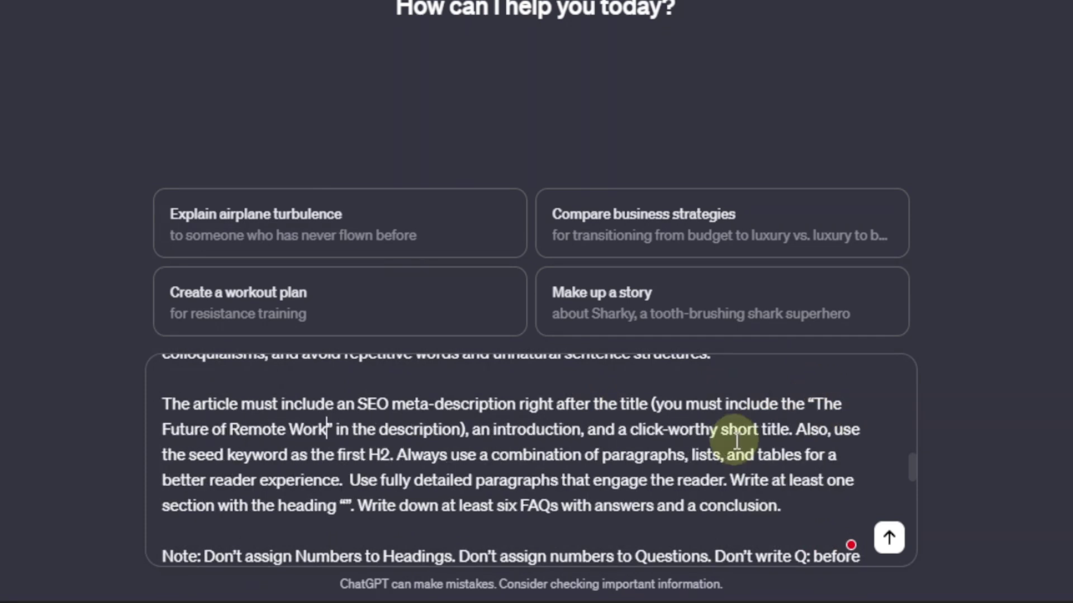
pyautogui.scroll(-2, 737, 441)
pyautogui.click(344, 399)
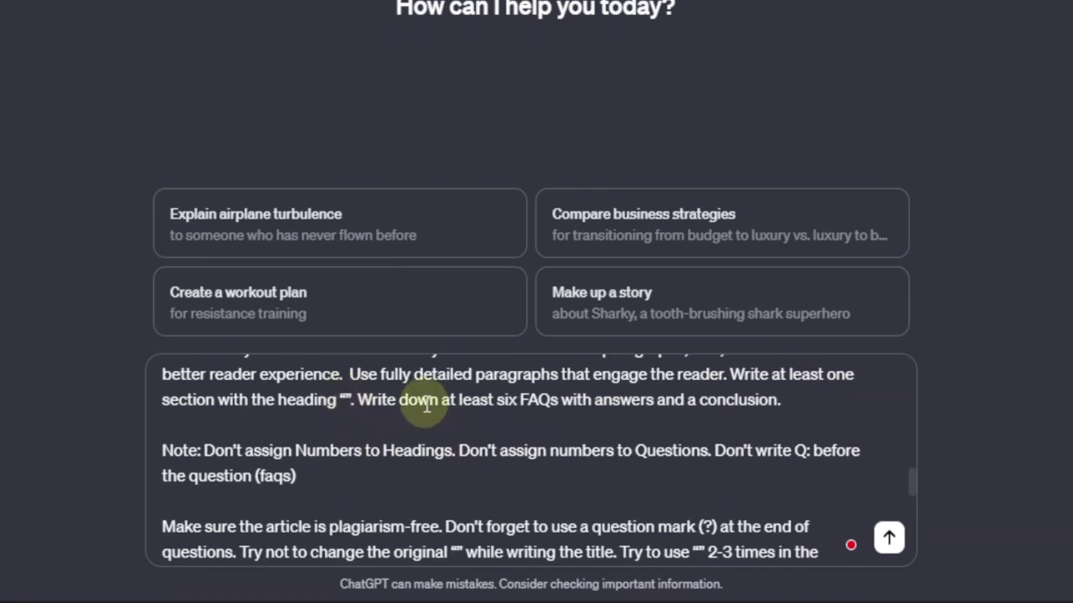
pyautogui.write('The Future of Remote Work')
# Fill the three empty quotes in the plagiarism-free paragraph, covering title, article and headings, with "The Future of Remote Work"
pyautogui.scroll(-2, 426, 403)
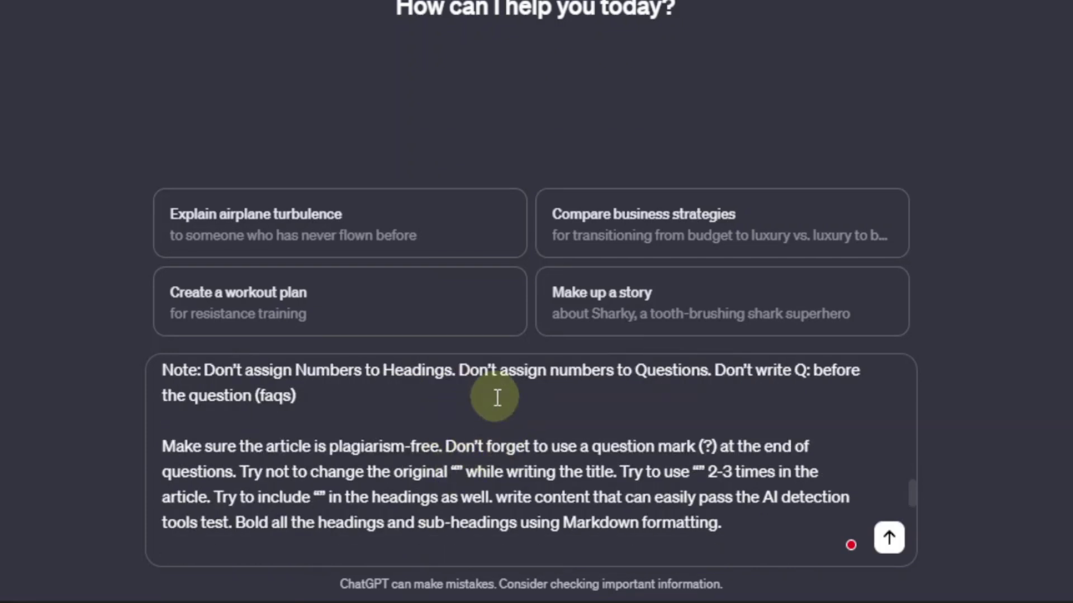
pyautogui.write('The Future of Remote Work')
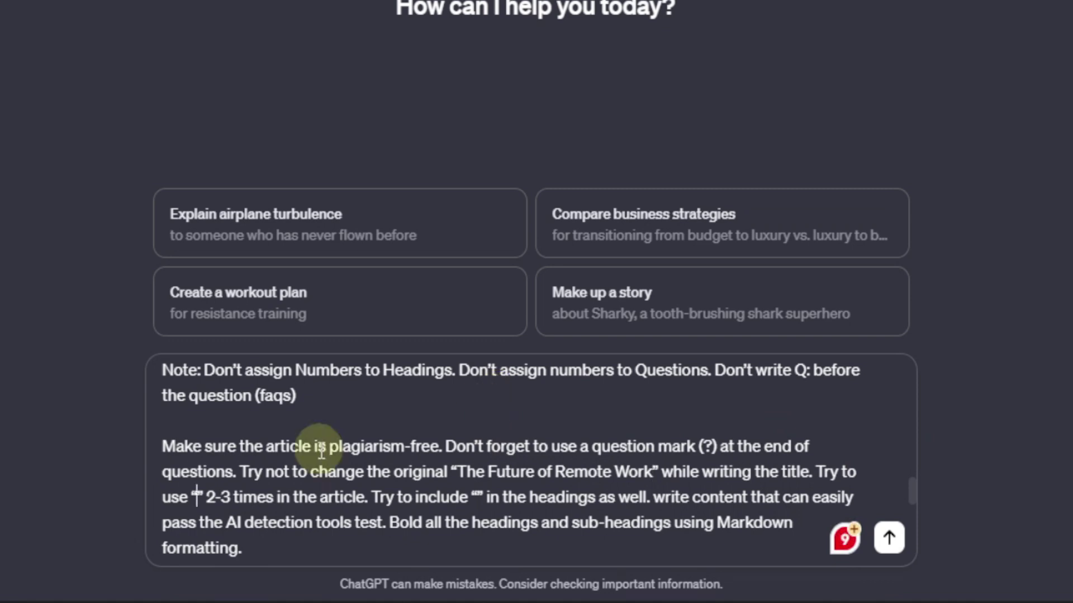
pyautogui.write('The Future of Remote Work')
pyautogui.write('The Future of Remote Work')
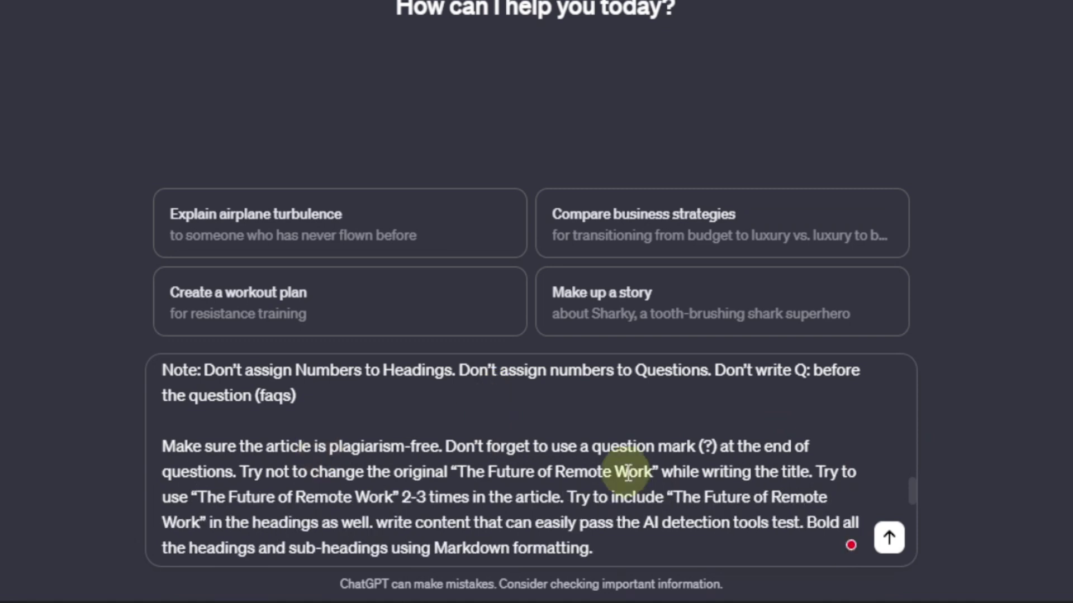
# Check the rest of the prompt for unfilled keyword quotes and send it
pyautogui.scroll(-12, 618, 478)
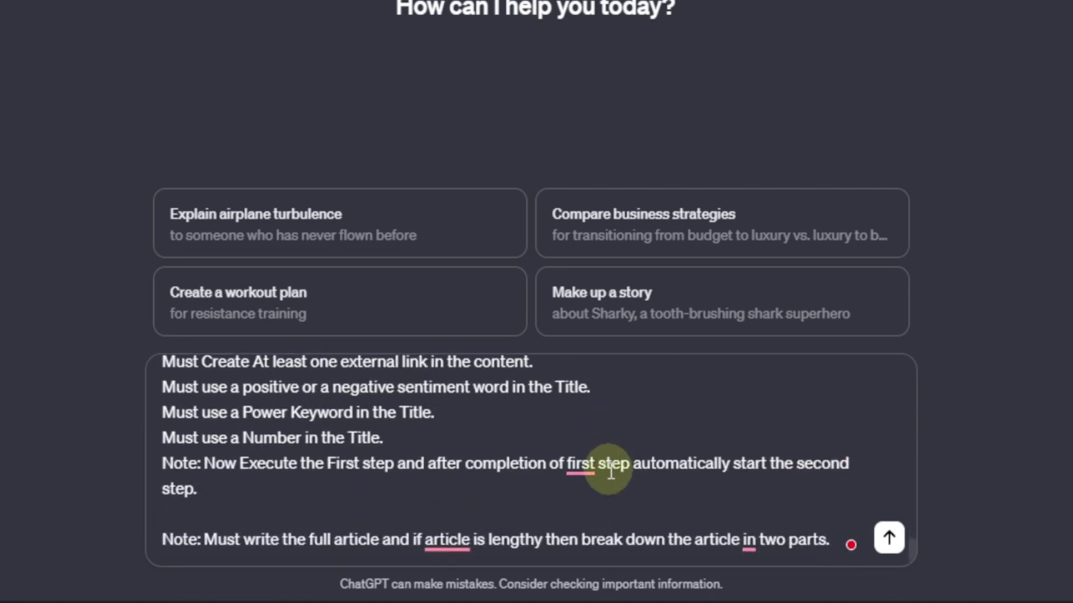
pyautogui.scroll(10, 601, 473)
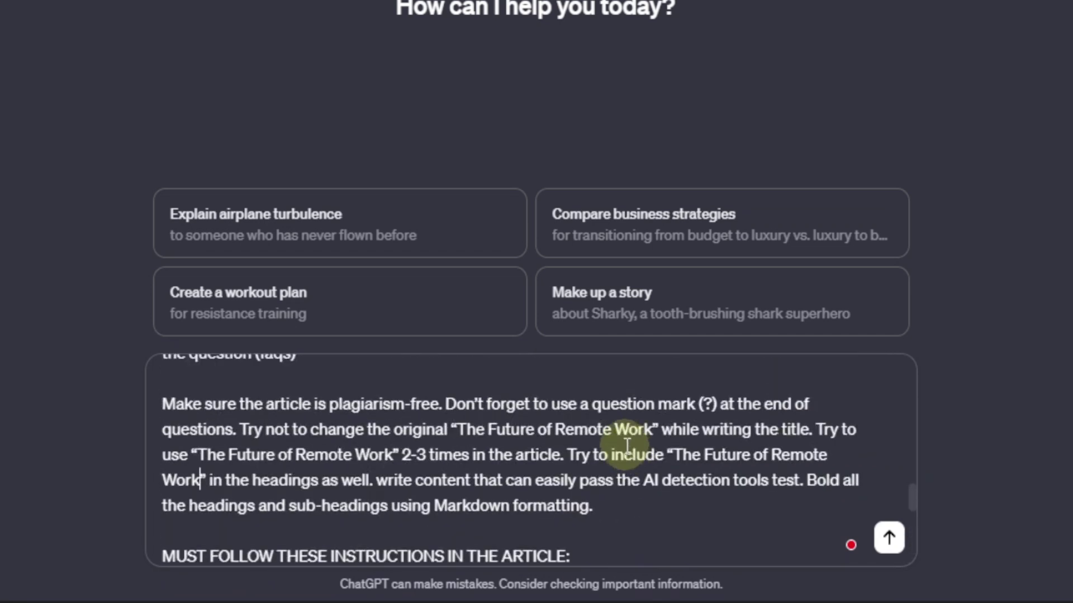
pyautogui.scroll(-10, 630, 443)
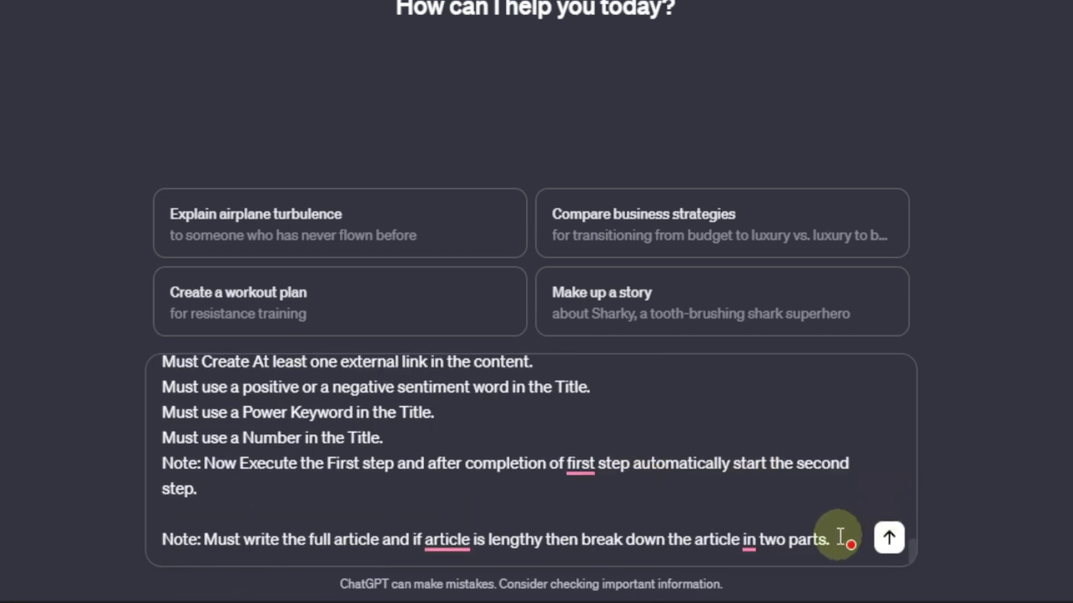
pyautogui.press('Return')
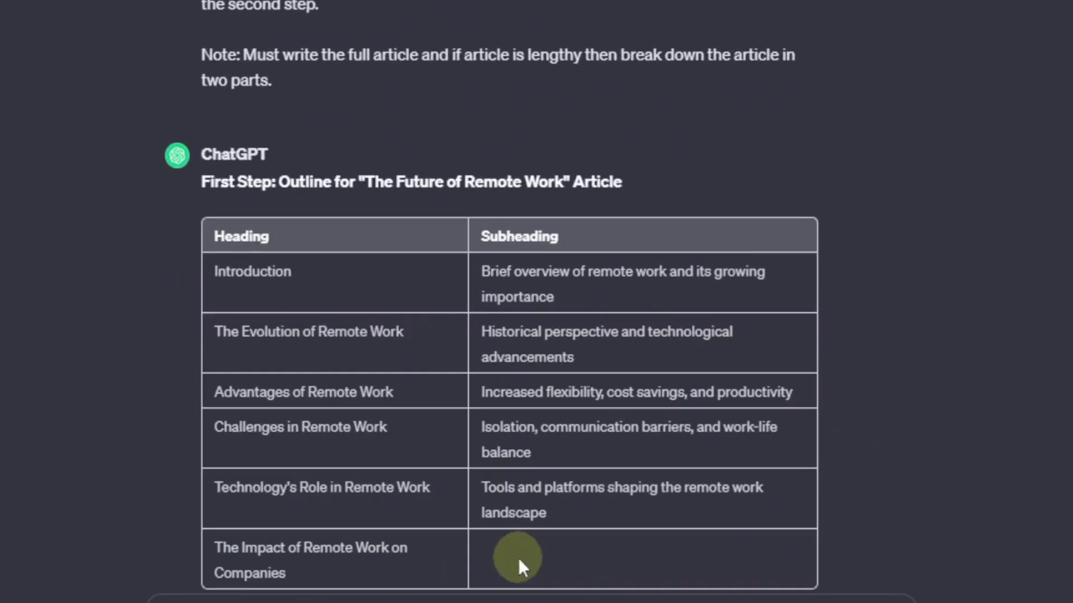
# Examine the generated outline table and the full remote work article, from its headed sections through the FAQs and conclusion
pyautogui.scroll(2, 528, 503)
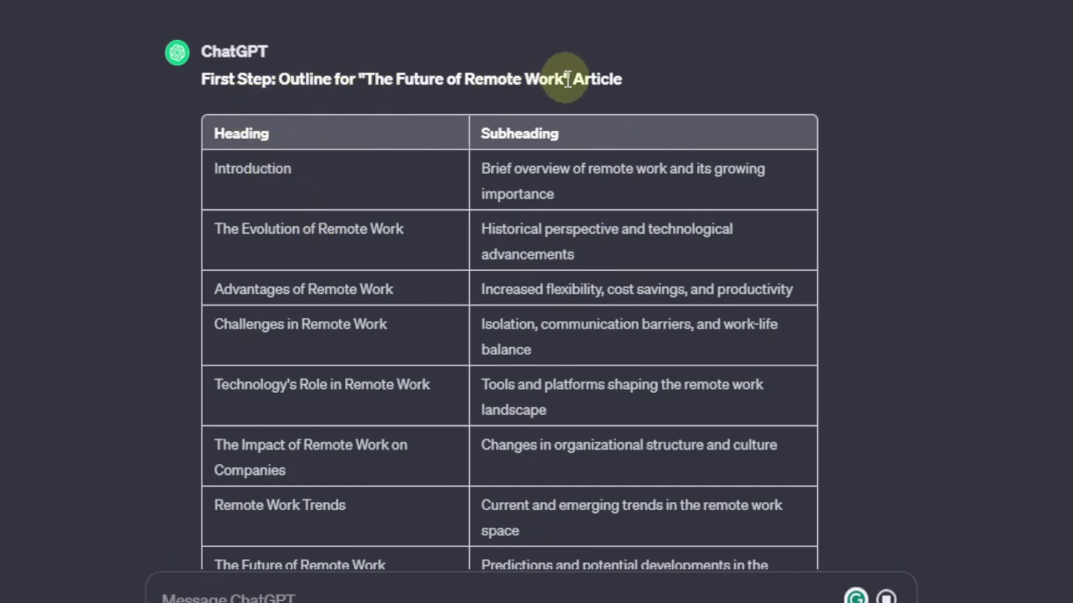
pyautogui.scroll(-15, 324, 162)
pyautogui.scroll(5, 414, 56)
pyautogui.scroll(-6, 425, 79)
pyautogui.scroll(-2, 346, 117)
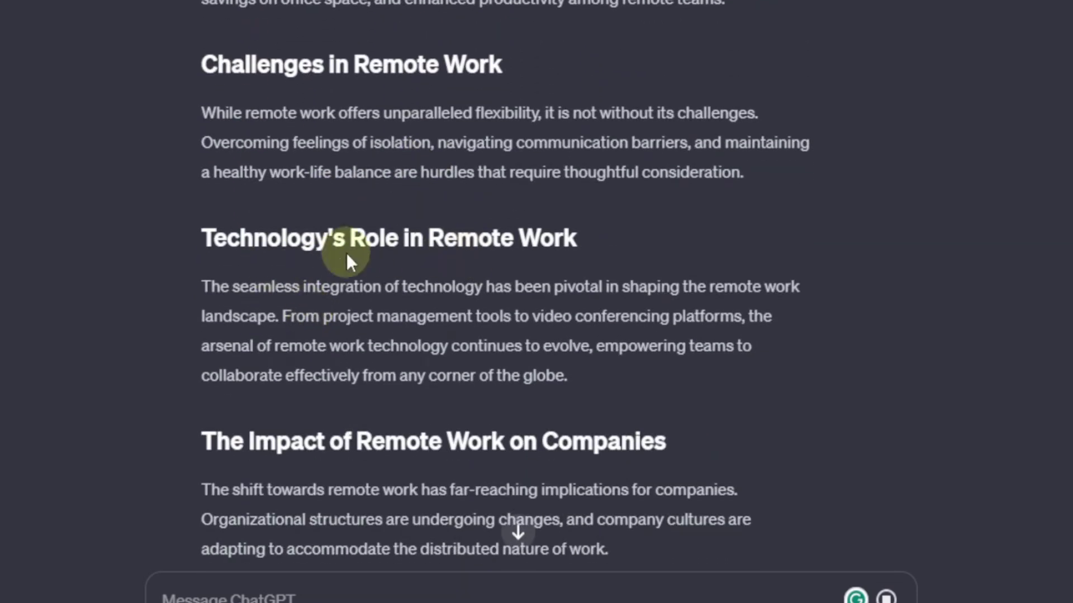
pyautogui.scroll(2, 371, 271)
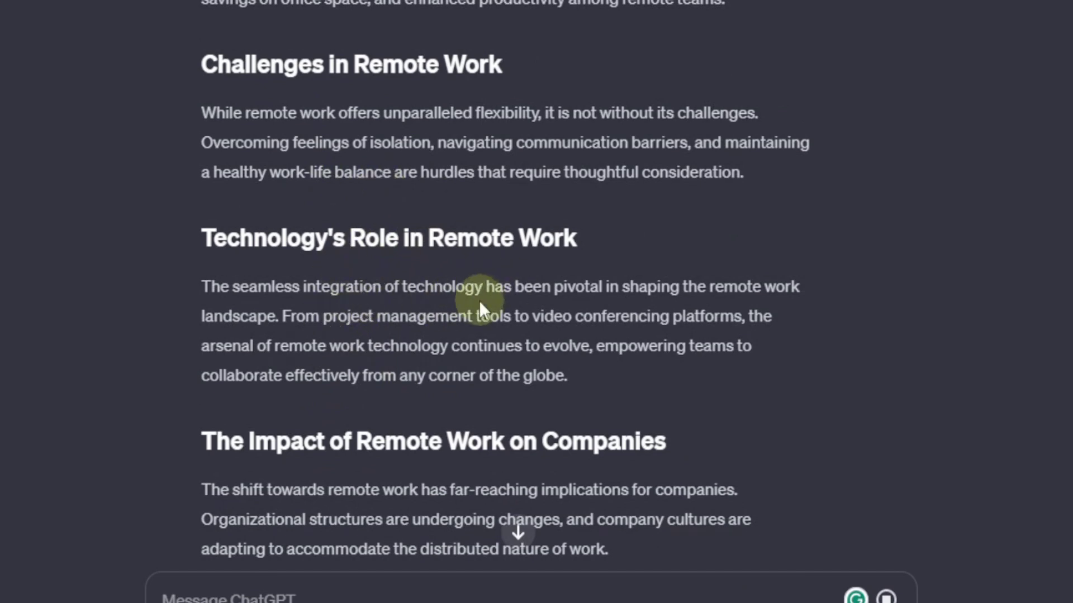
pyautogui.scroll(-10, 416, 306)
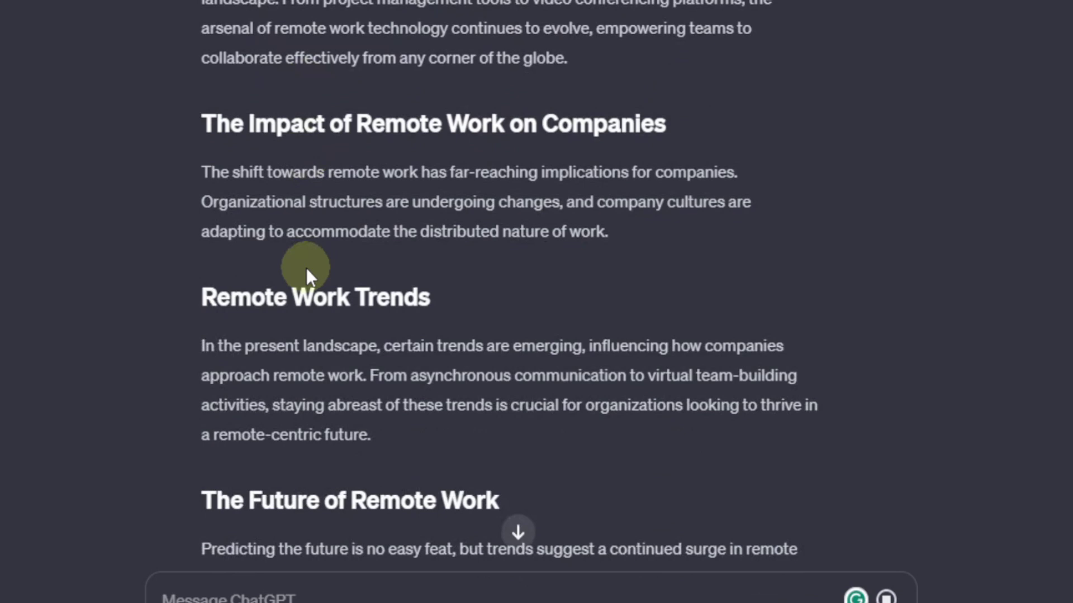
pyautogui.scroll(-4, 309, 268)
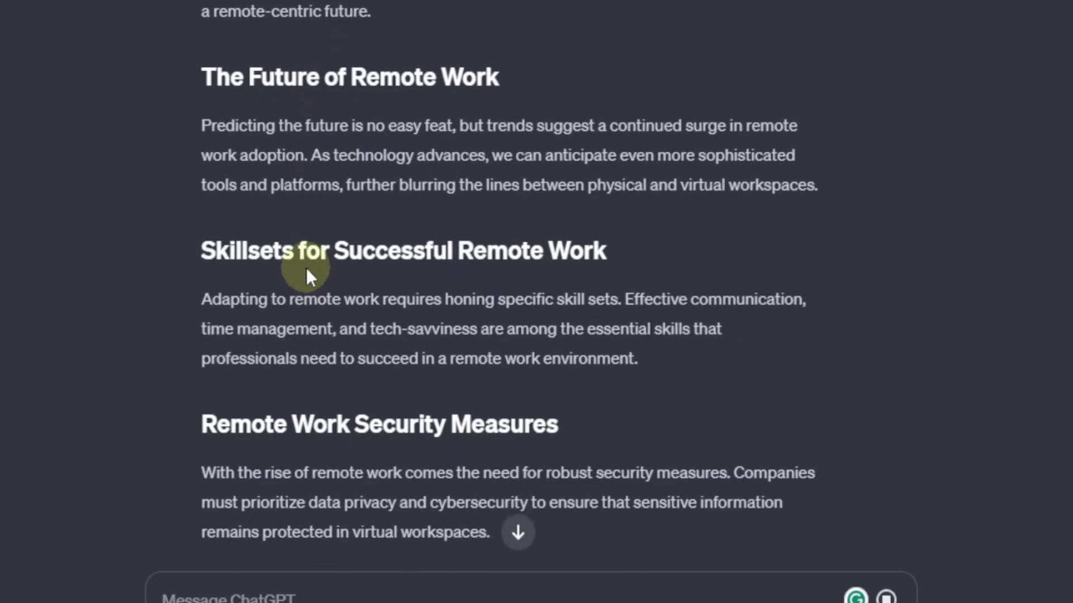
pyautogui.scroll(-10, 306, 266)
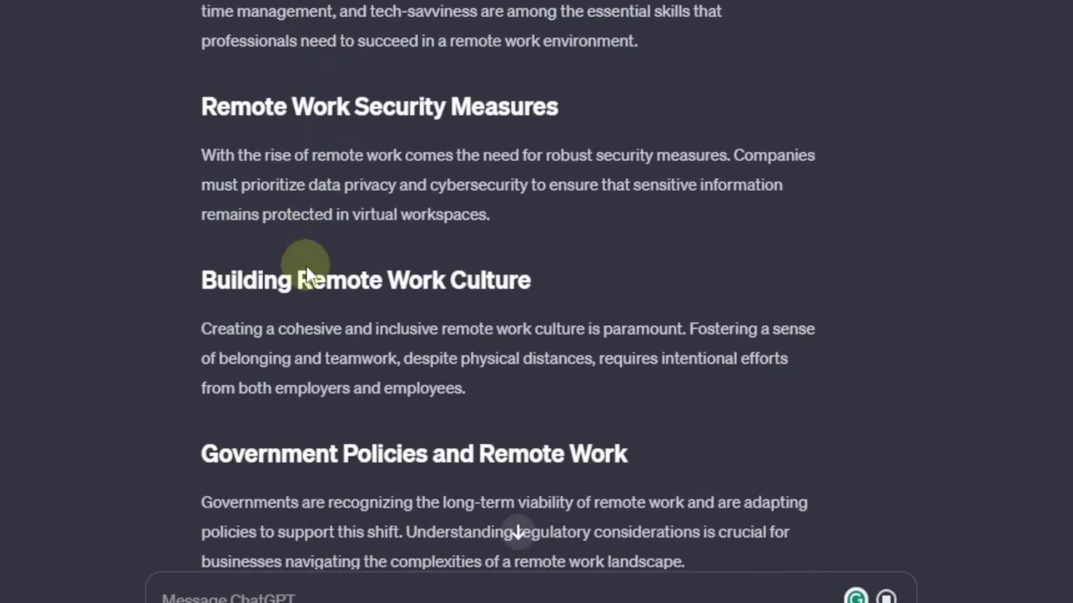
pyautogui.scroll(-16, 306, 266)
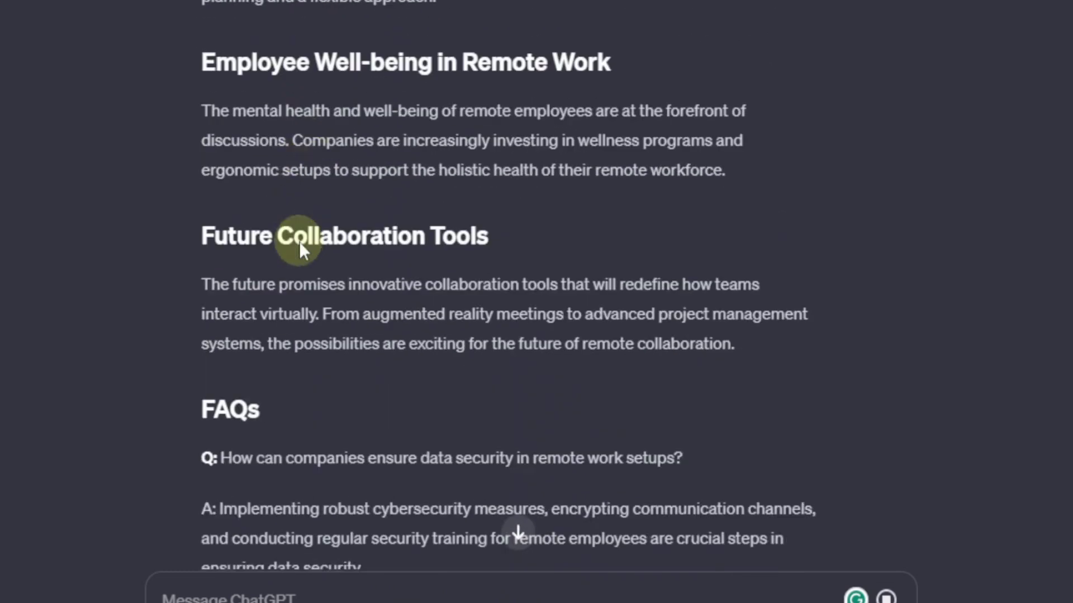
pyautogui.scroll(-15, 300, 241)
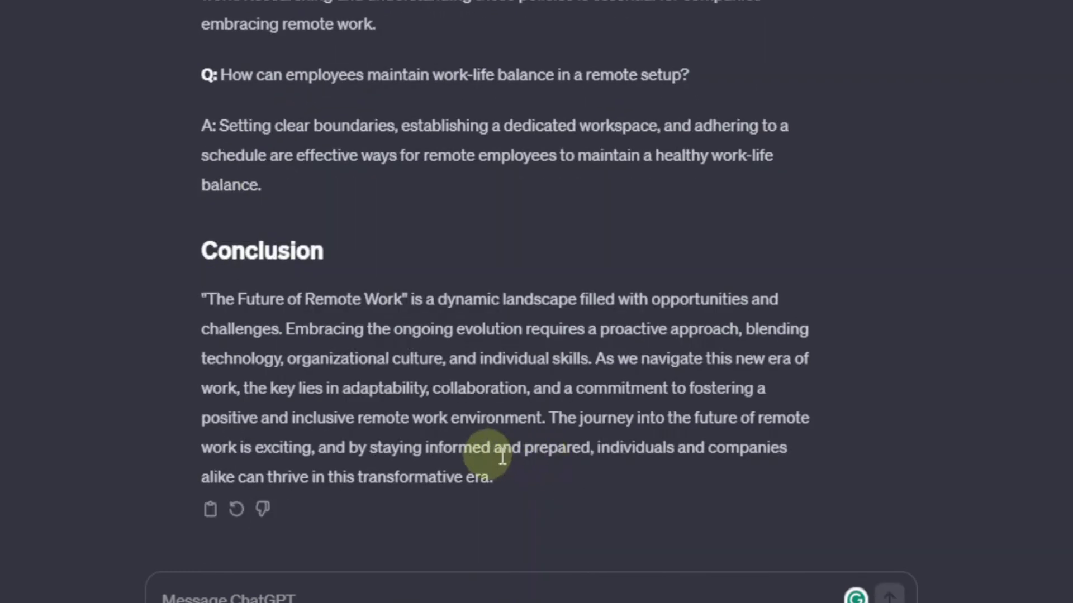
# Count the words of the generated remote work article, from the SEO meta-description through the conclusion, using Word Counter Plus
pyautogui.moveTo(495, 474); pyautogui.dragTo(204, 3)
pyautogui.moveTo(191, 220); pyautogui.dragTo(196, 220)
pyautogui.rightClick(298, 249)
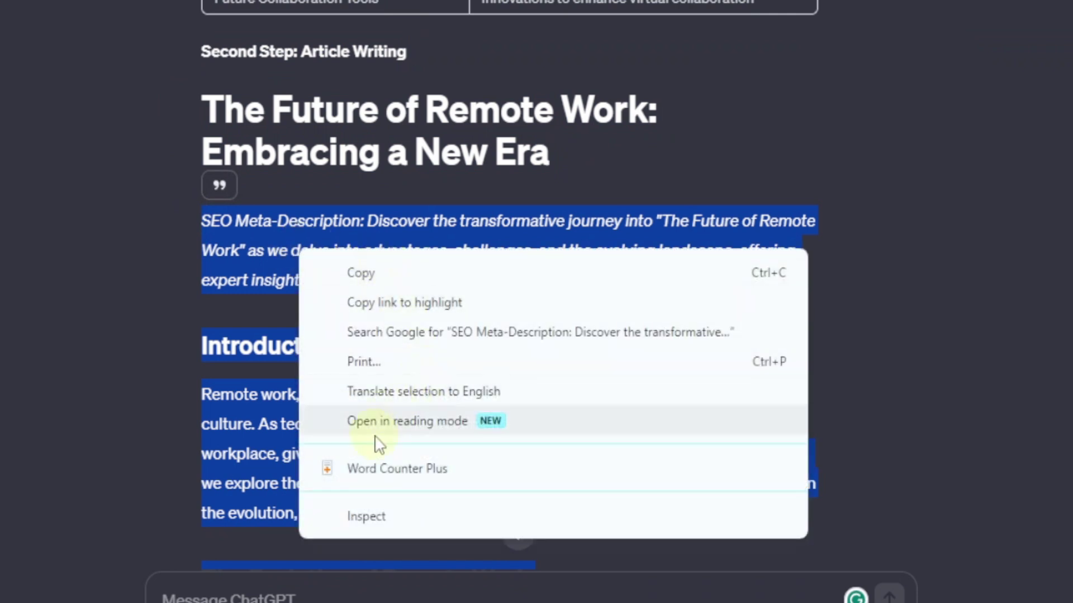
pyautogui.click(371, 468)
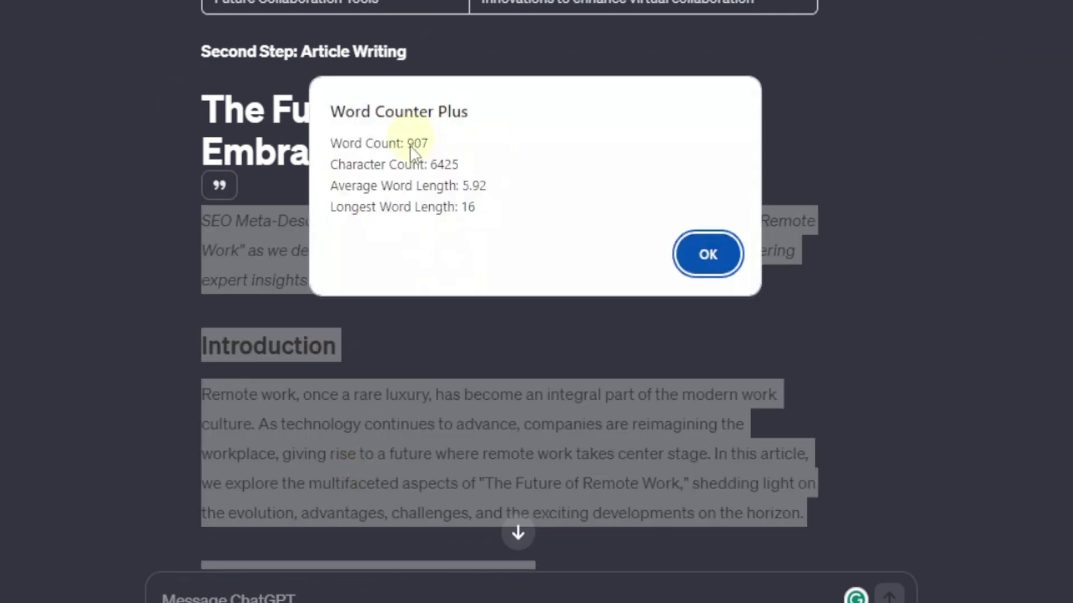
pyautogui.click(708, 255)
# Clear the text selection and skim the article's sections on challenges, technology, company impact and trends, returning to the introduction
pyautogui.scroll(-10, 391, 369)
pyautogui.click(286, 223)
pyautogui.scroll(-8, 299, 246)
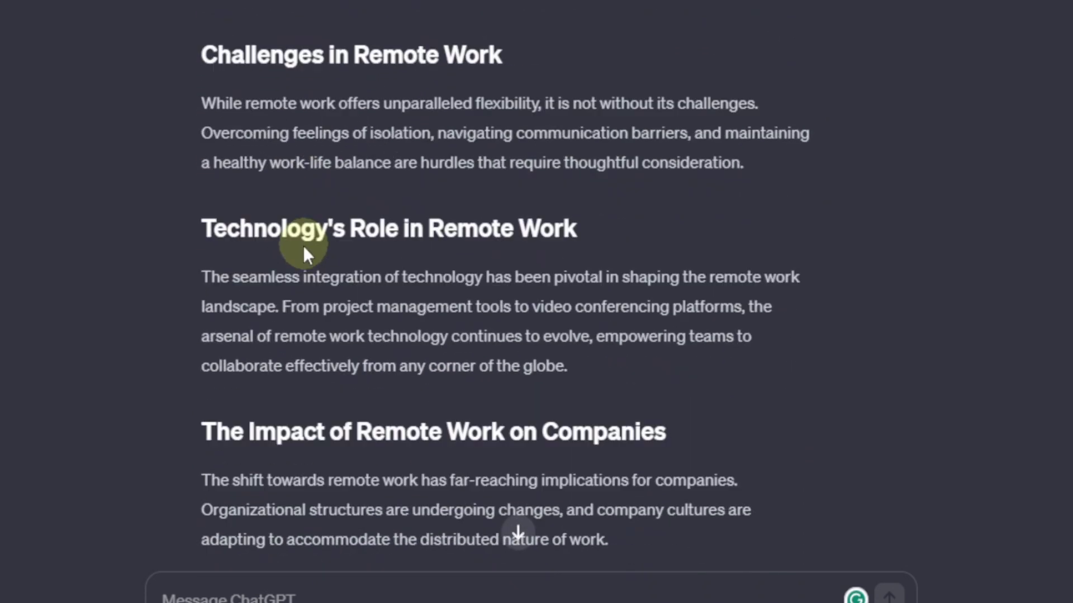
pyautogui.scroll(-6, 291, 285)
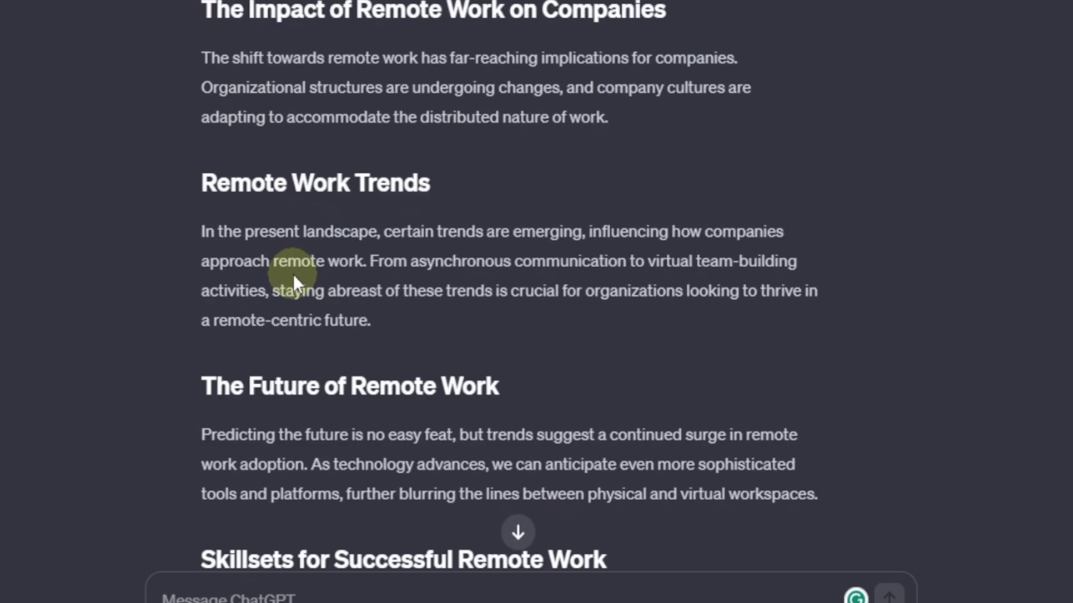
pyautogui.scroll(20, 284, 305)
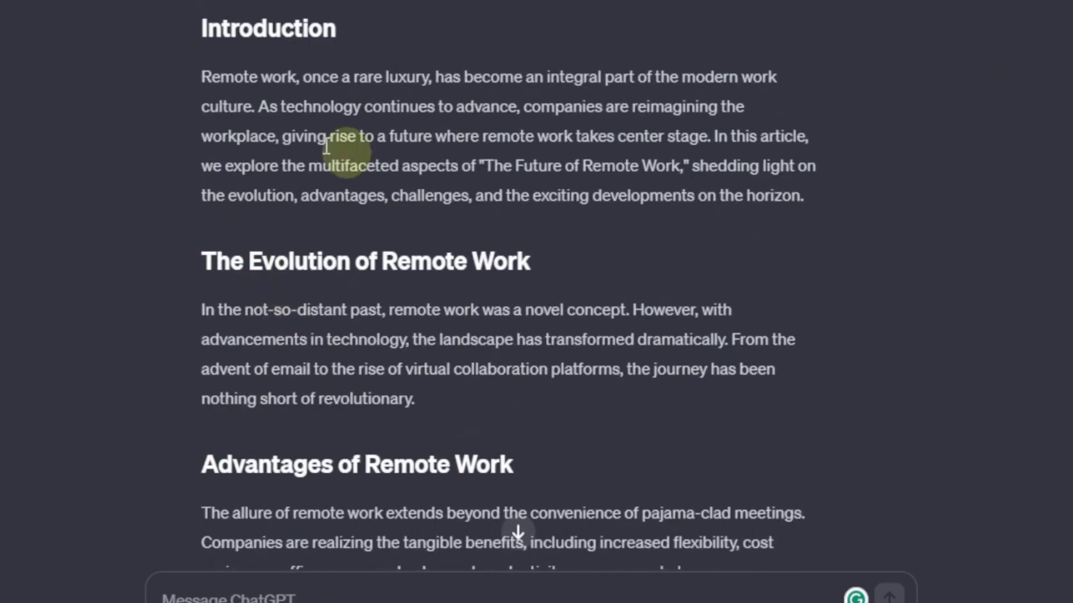
pyautogui.scroll(8, 342, 151)
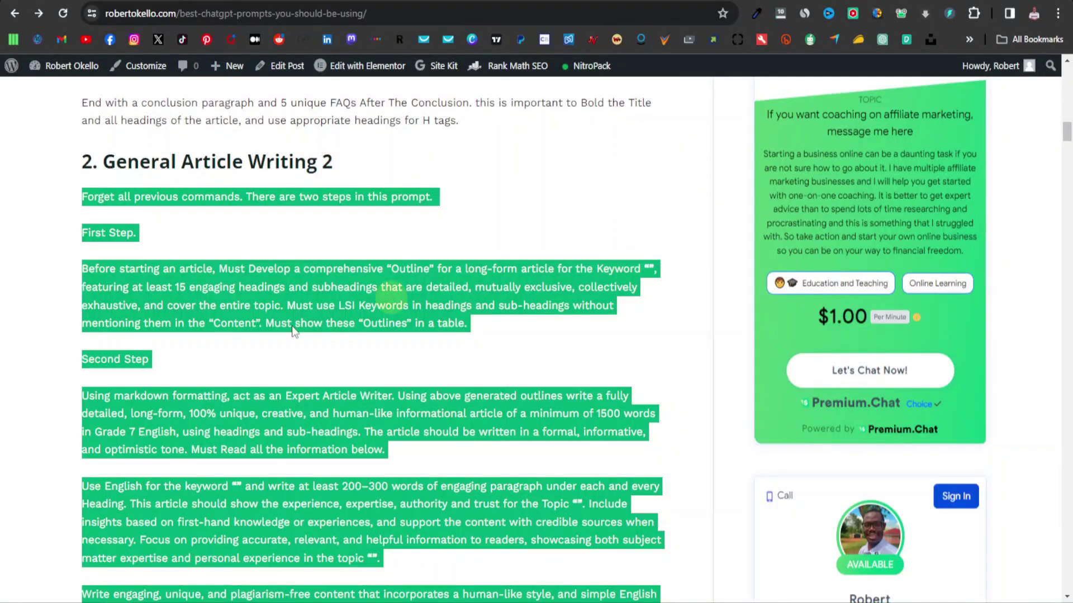
# Switch to the ChatGPT prompts blog post and compare the General Article Writing prompt with General Article Writing 2
pyautogui.click(289, 328)
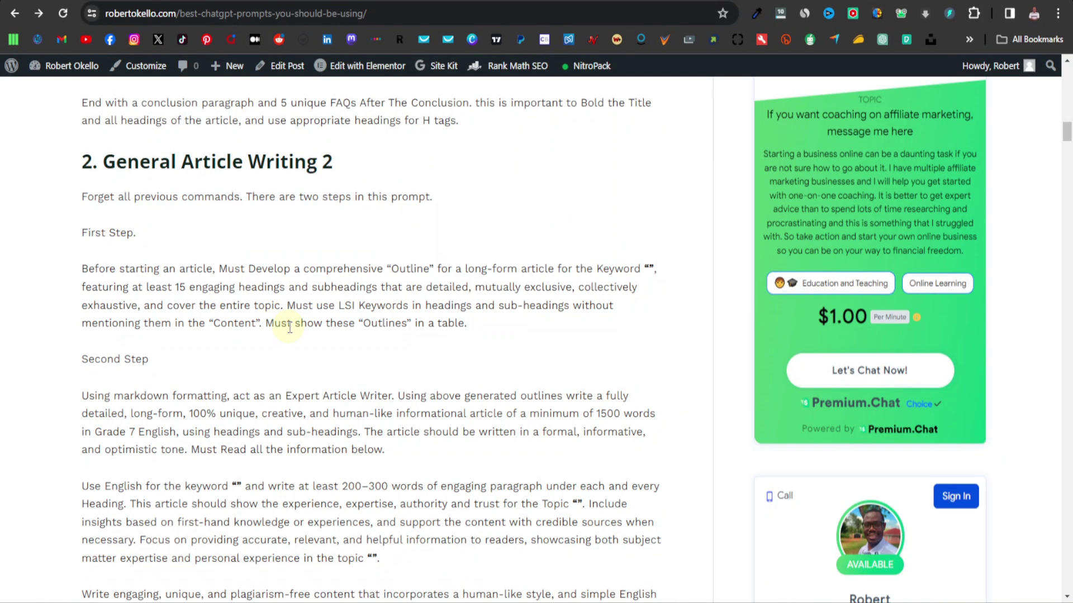
pyautogui.scroll(9, 150, 200)
pyautogui.scroll(-1, 168, 190)
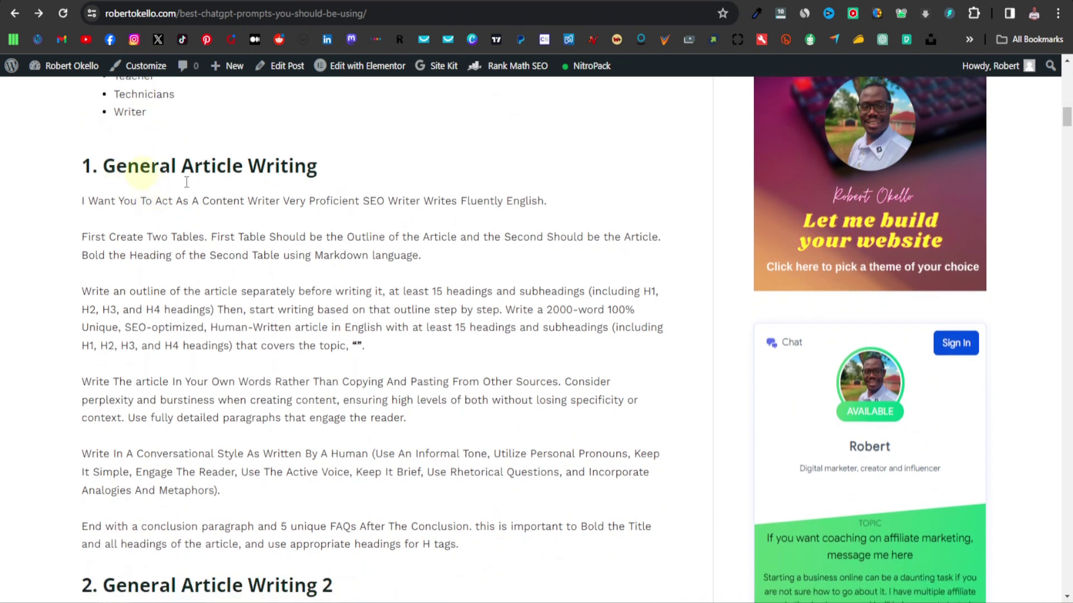
pyautogui.scroll(-6, 292, 173)
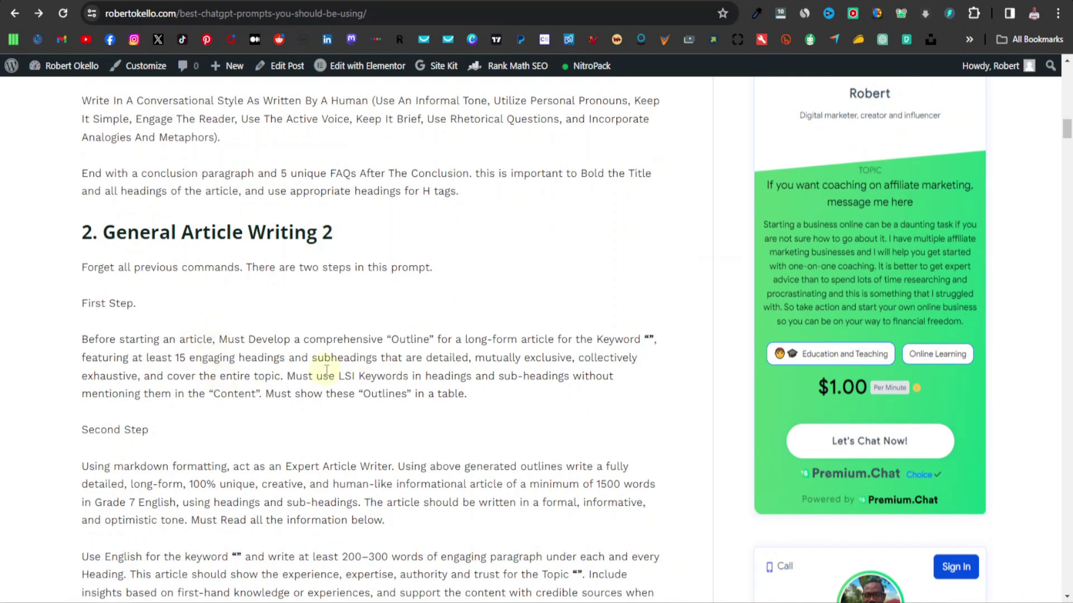
pyautogui.scroll(-1, 254, 371)
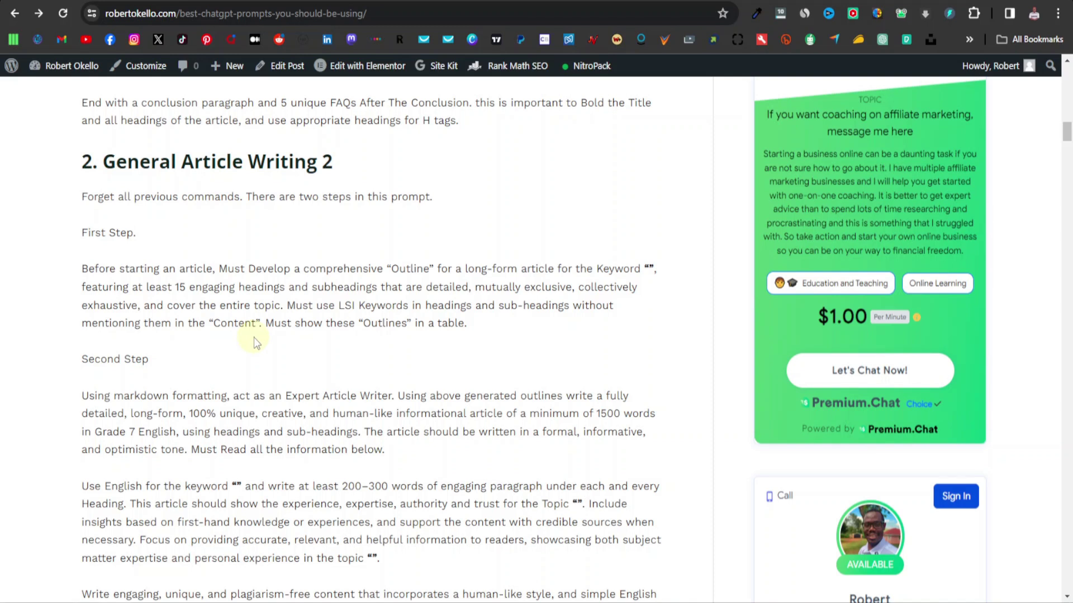
# Examine the Second Step paragraphs of General Article Writing 2, covering word count, keyword quotes, writing style and SEO meta-description
pyautogui.scroll(-6, 254, 337)
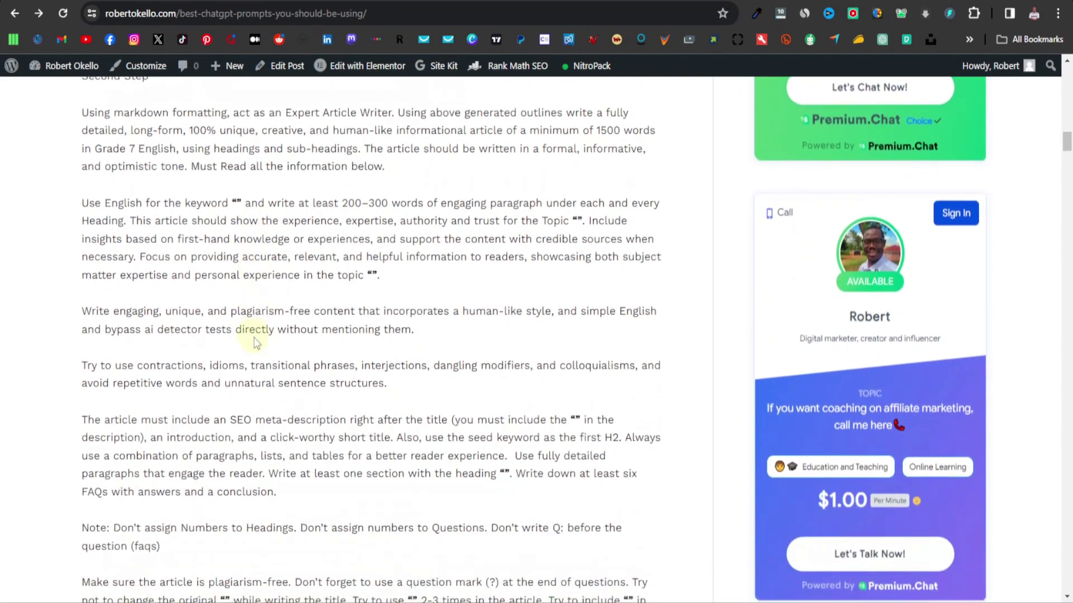
pyautogui.scroll(-2, 254, 338)
pyautogui.scroll(3, 360, 322)
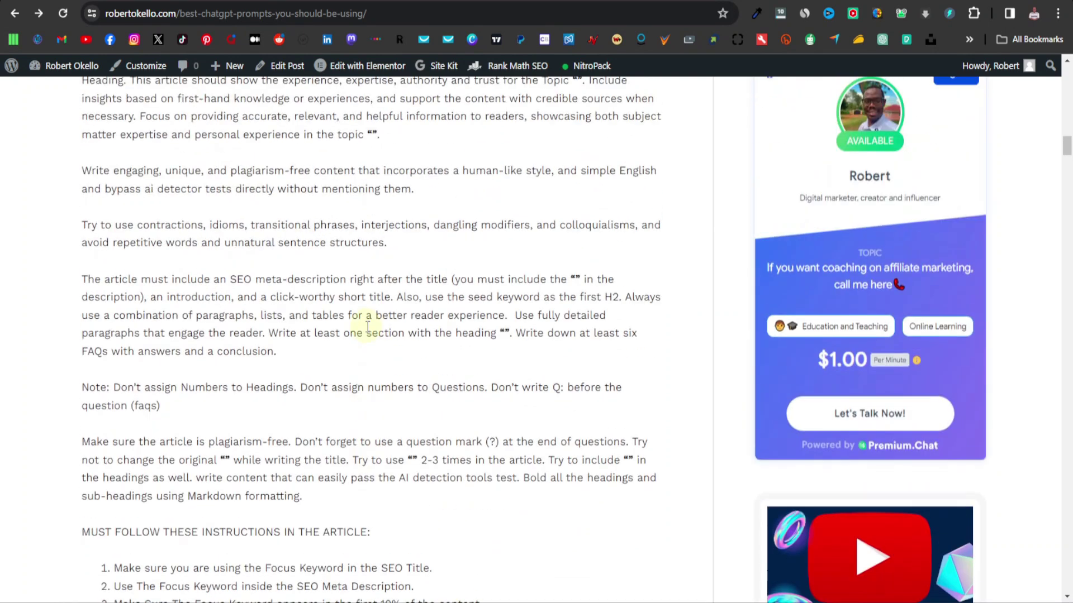
pyautogui.scroll(2, 367, 331)
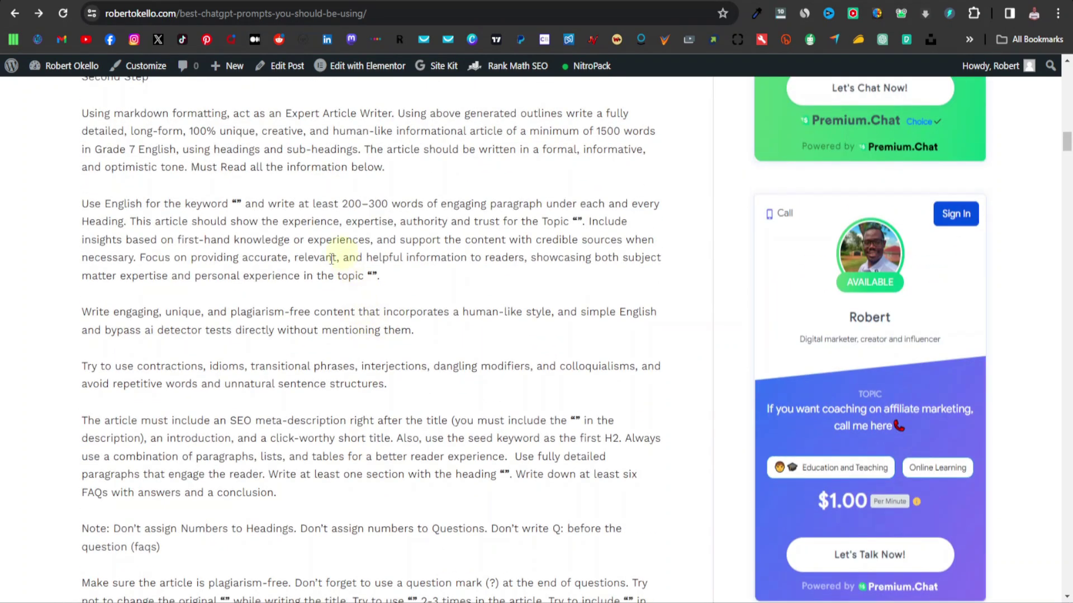
pyautogui.scroll(1, 335, 261)
pyautogui.scroll(-2, 363, 268)
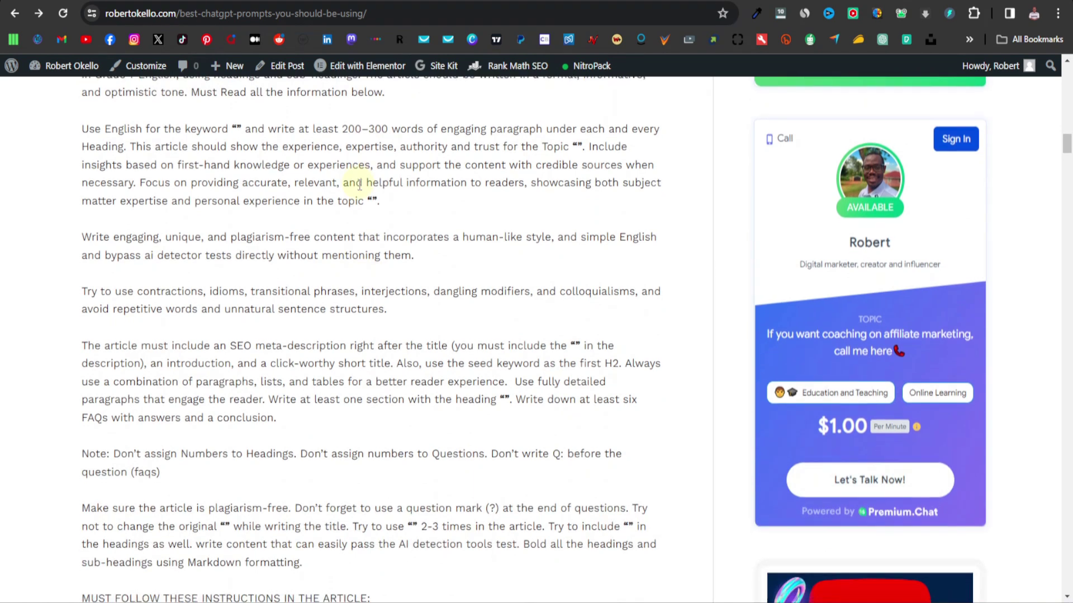
pyautogui.scroll(-3, 360, 185)
pyautogui.scroll(2, 355, 207)
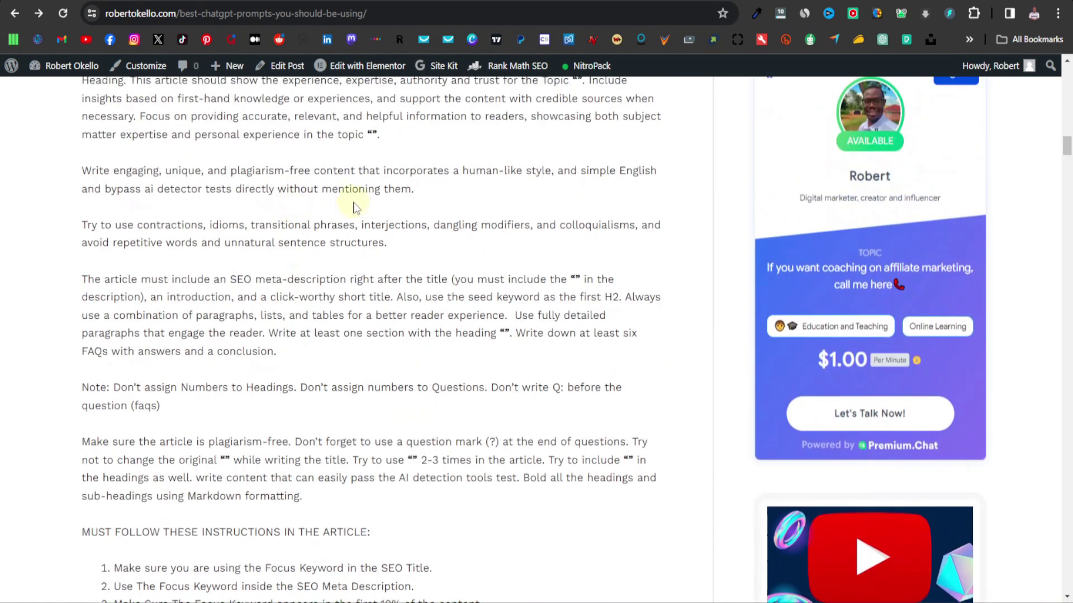
pyautogui.scroll(3, 354, 207)
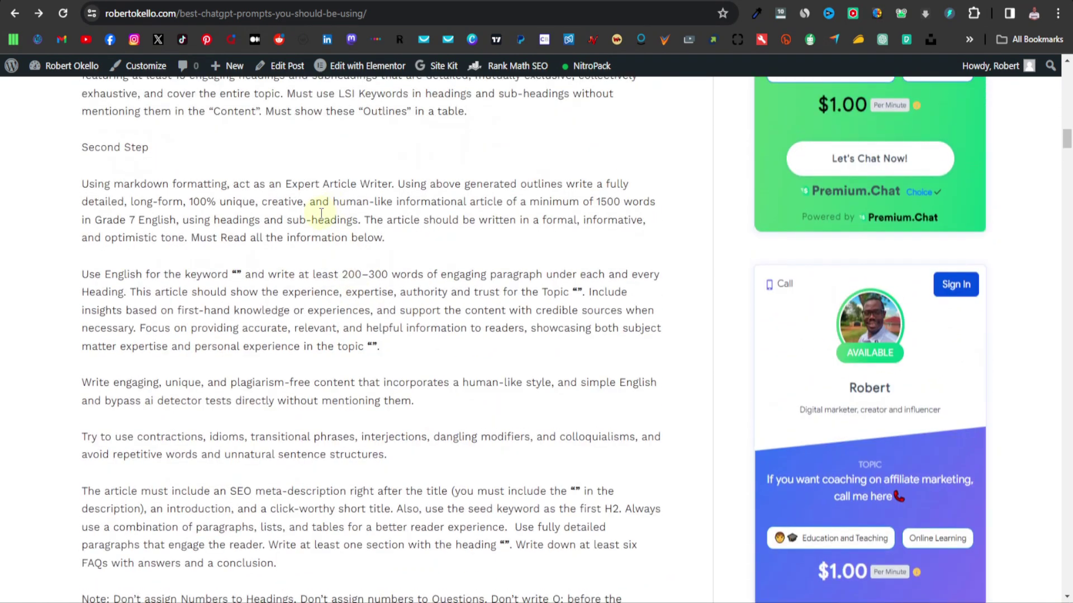
pyautogui.scroll(1, 144, 270)
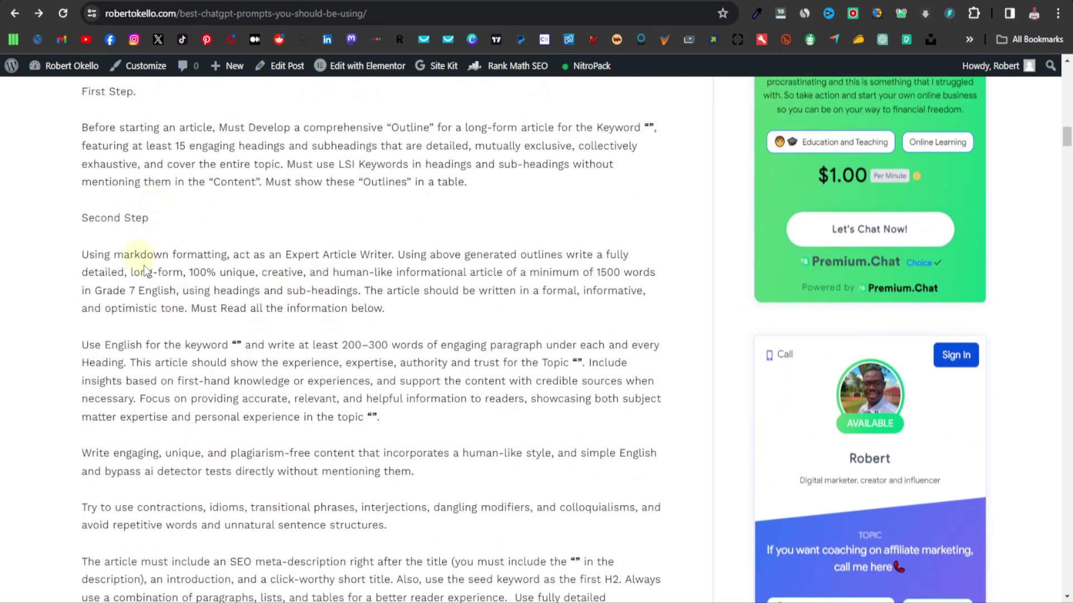
pyautogui.scroll(-2, 313, 293)
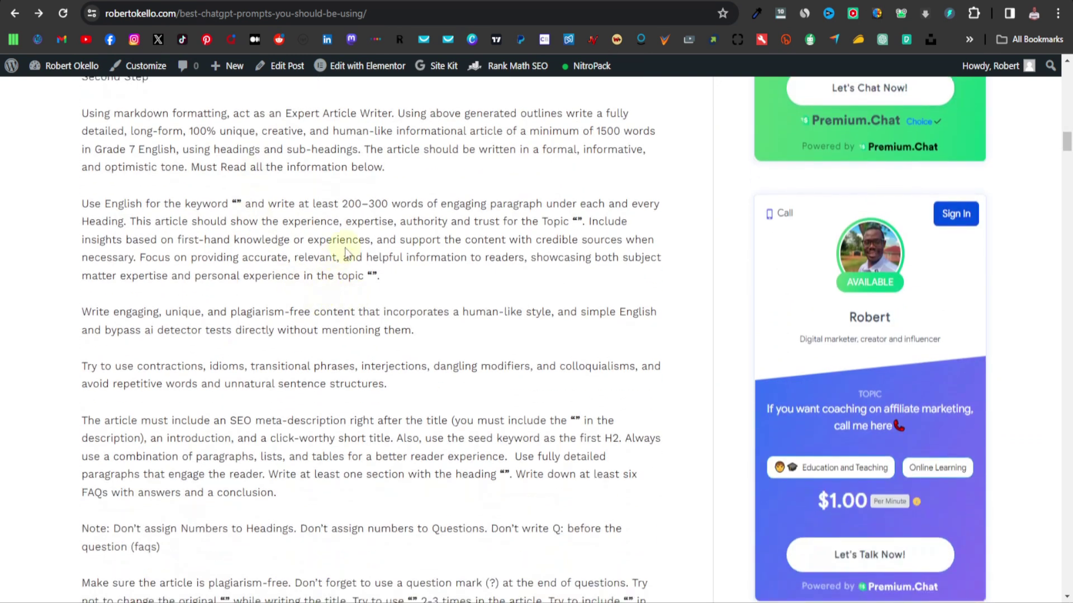
pyautogui.scroll(-1, 423, 312)
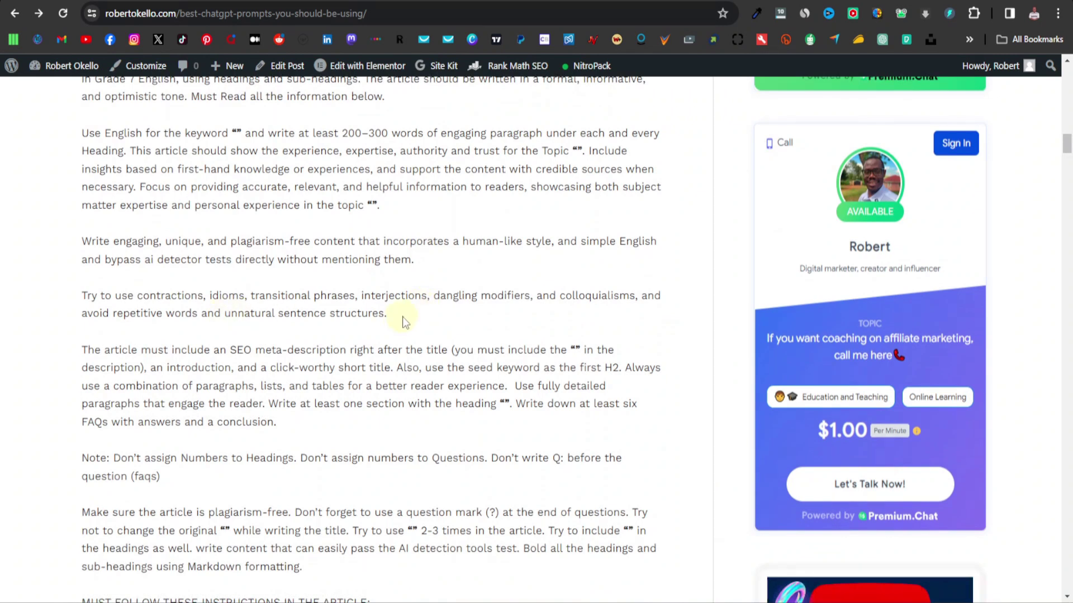
# Review the prompt's plagiarism-free paragraph and its numbered list of instructions that must be followed in the article
pyautogui.scroll(-1, 402, 319)
pyautogui.scroll(-2, 379, 328)
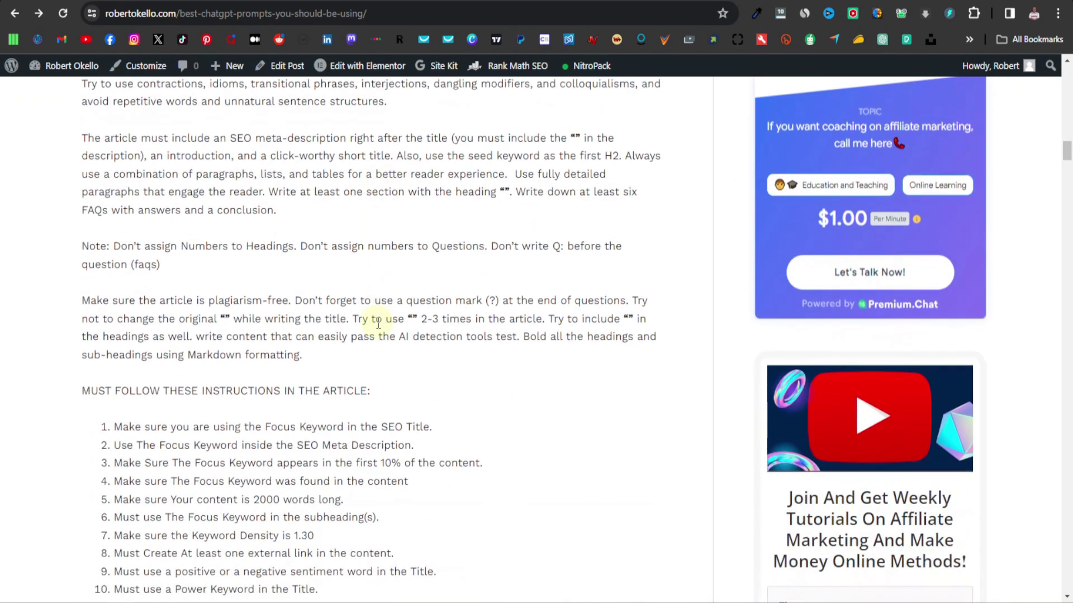
pyautogui.scroll(-2, 355, 323)
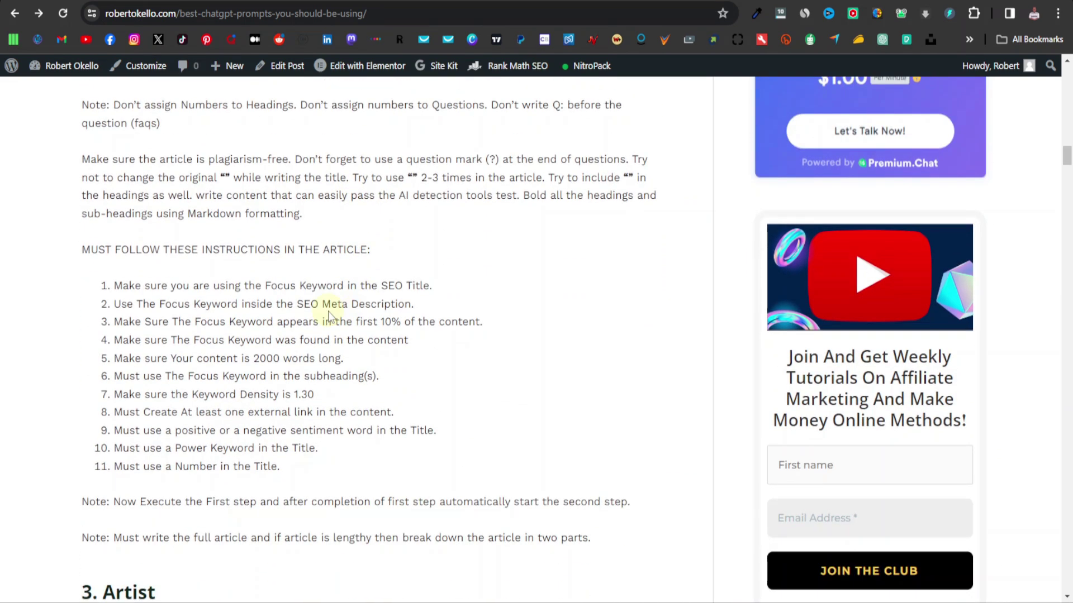
pyautogui.scroll(-1, 330, 318)
pyautogui.scroll(1, 329, 318)
pyautogui.scroll(1, 330, 317)
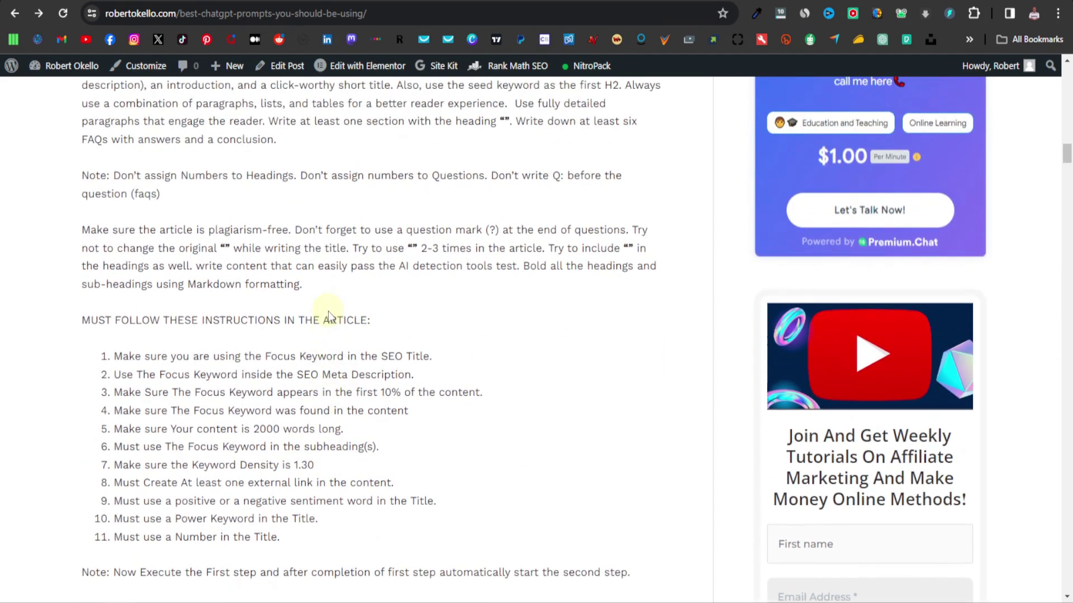
pyautogui.scroll(2, 330, 317)
pyautogui.scroll(-1, 330, 317)
pyautogui.scroll(4, 329, 318)
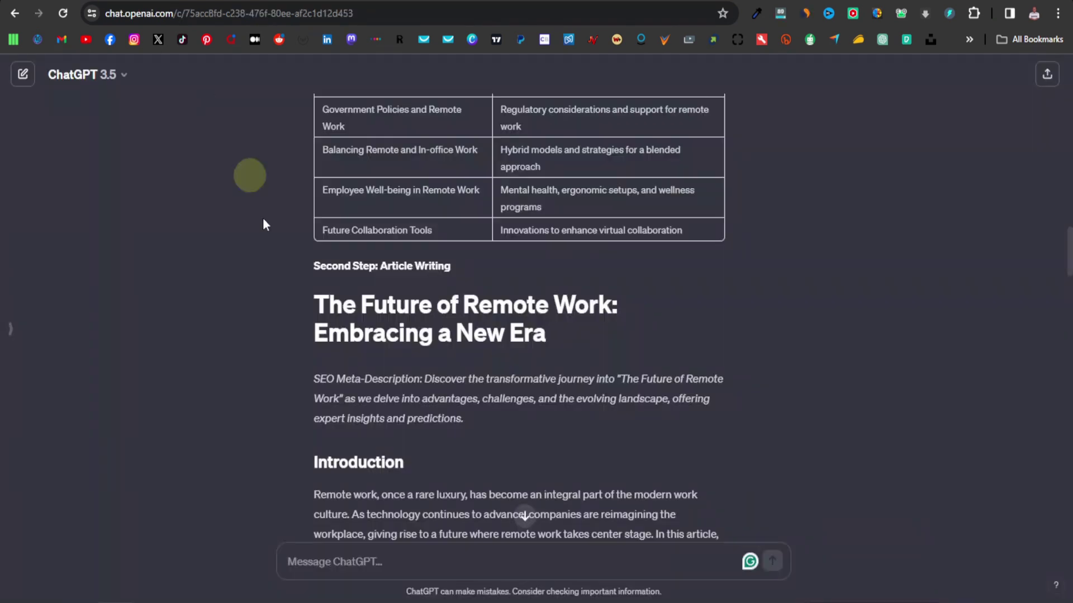
# Return to the ChatGPT conversation and review the submitted prompt with its filled-in keyword, down to the generated outline table
pyautogui.scroll(5, 313, 268)
pyautogui.scroll(20, 369, 315)
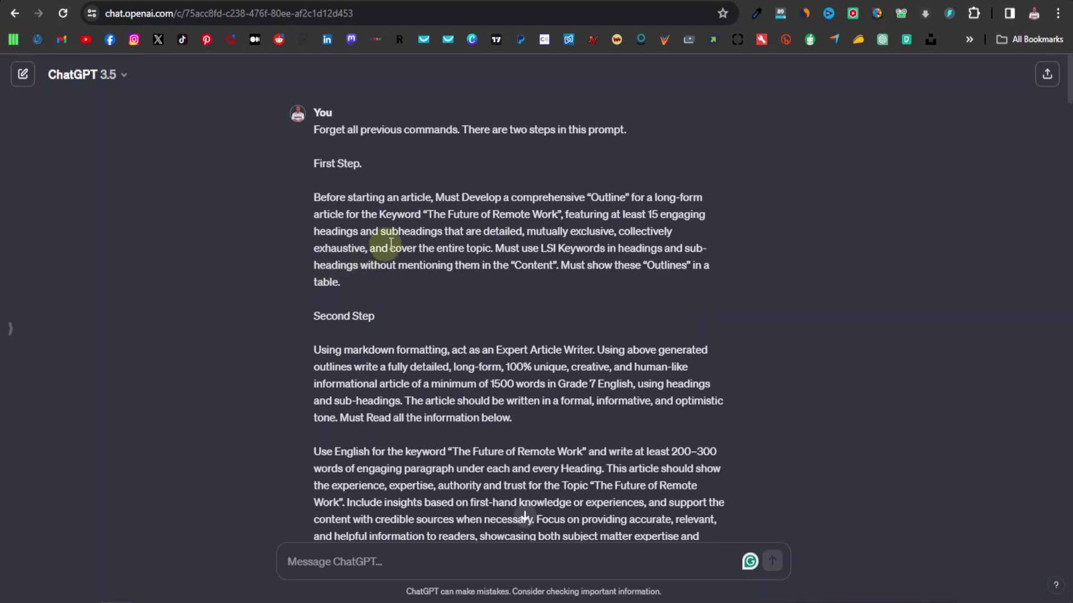
pyautogui.scroll(-4, 390, 242)
pyautogui.scroll(4, 394, 241)
pyautogui.scroll(-20, 393, 241)
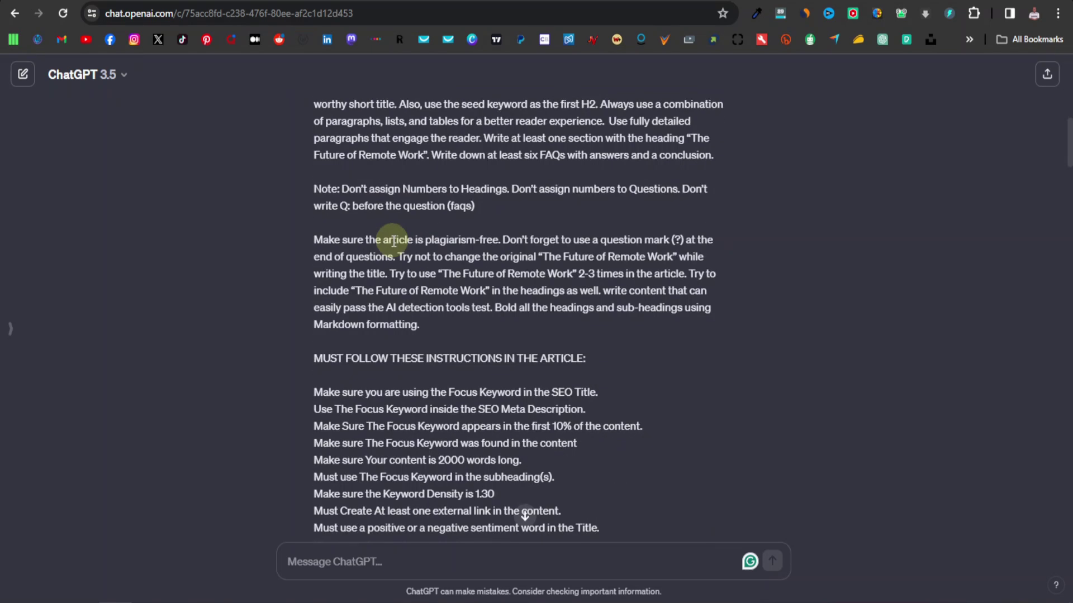
pyautogui.scroll(-1, 394, 242)
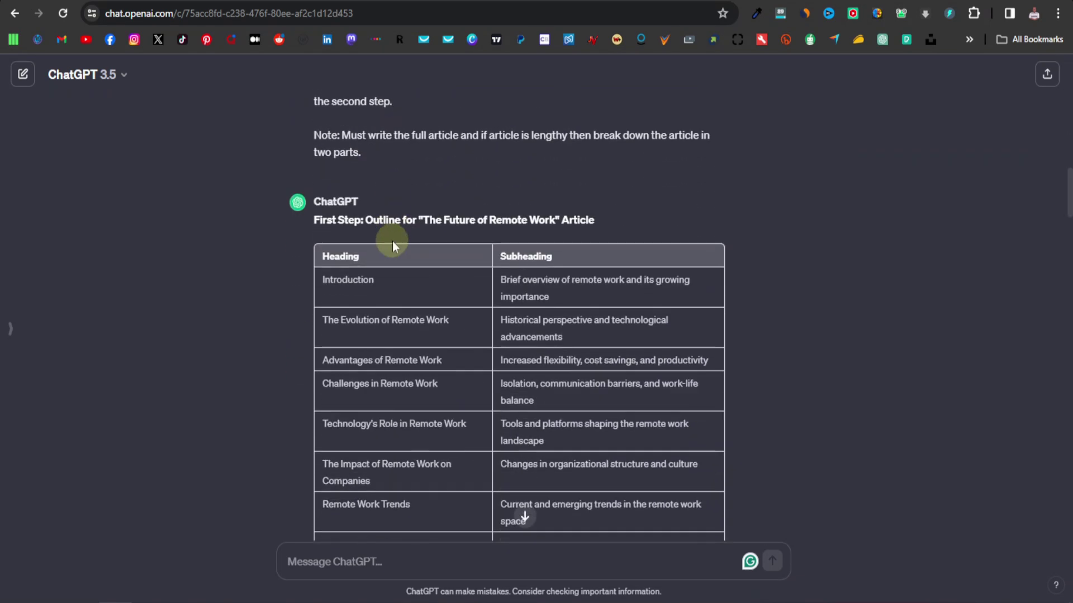